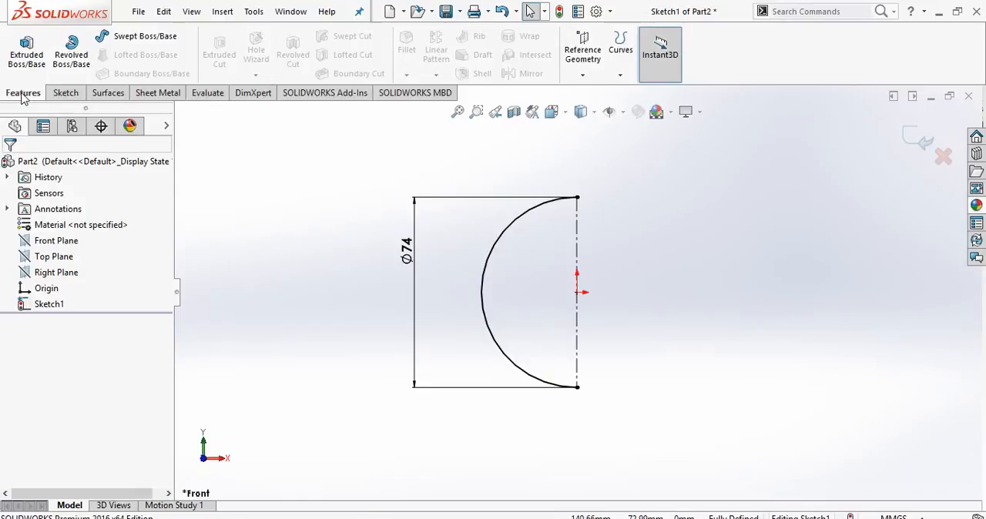
Revolve the half-circle sketch 360° about its centerline as a 4 mm one-direction thin feature, without automatically closing the sketch.
{"action": "left_click", "coordinate": [72, 63]}
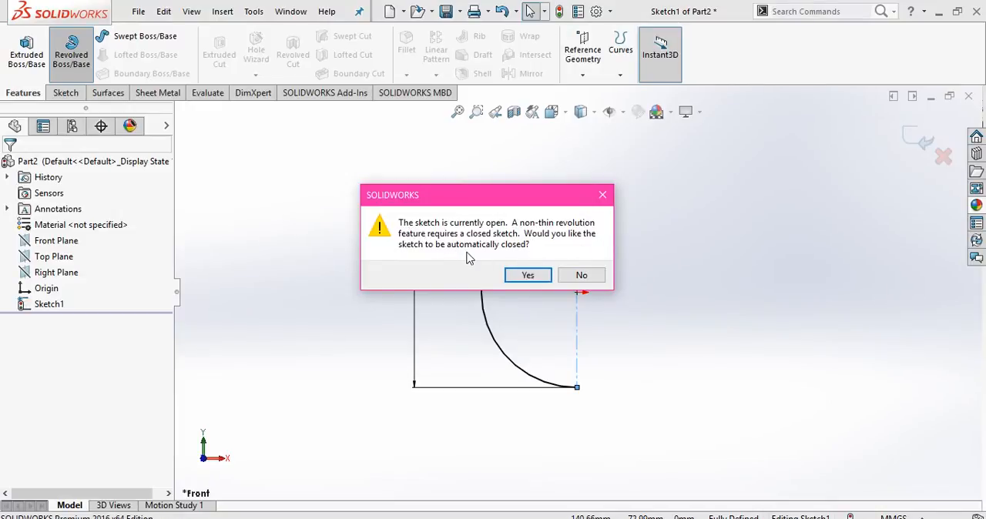
{"action": "left_click", "coordinate": [580, 275]}
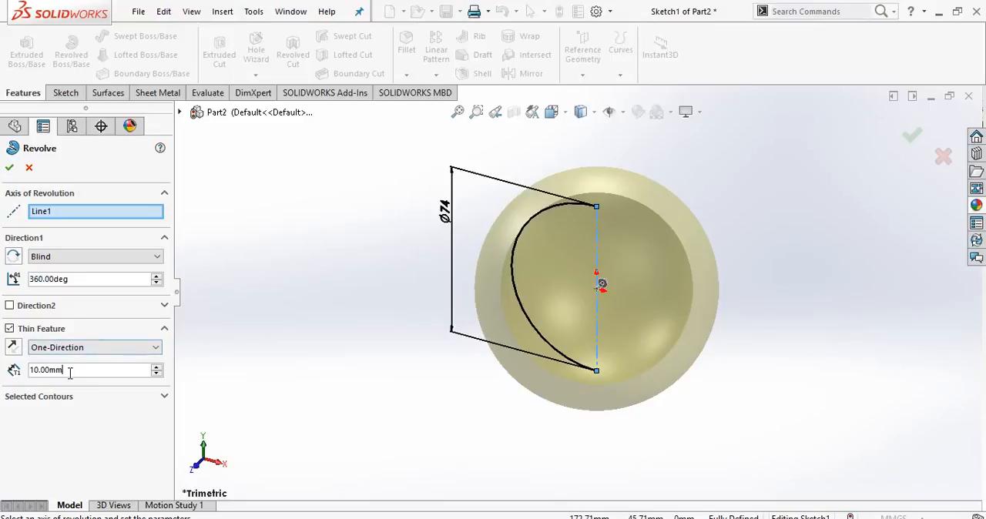
{"action": "type", "text": "4"}
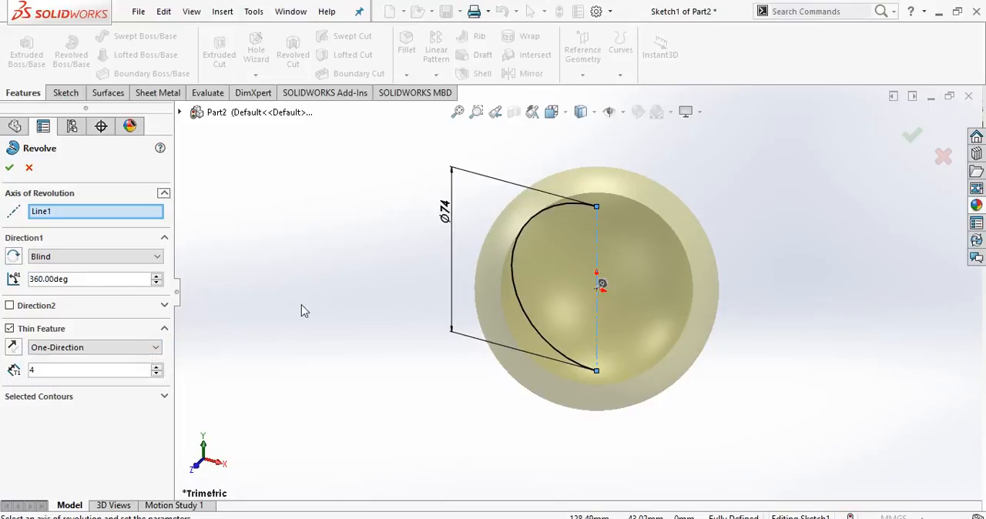
{"action": "scroll", "coordinate": [341, 287], "scroll_direction": "up", "scroll_amount": 2}
{"action": "mouse_move", "coordinate": [393, 265]}
{"action": "middle_mouse_down"}
{"action": "mouse_move", "coordinate": [440, 315]}
{"action": "mouse_move", "coordinate": [464, 183]}
{"action": "mouse_move", "coordinate": [436, 174]}
{"action": "middle_mouse_up"}
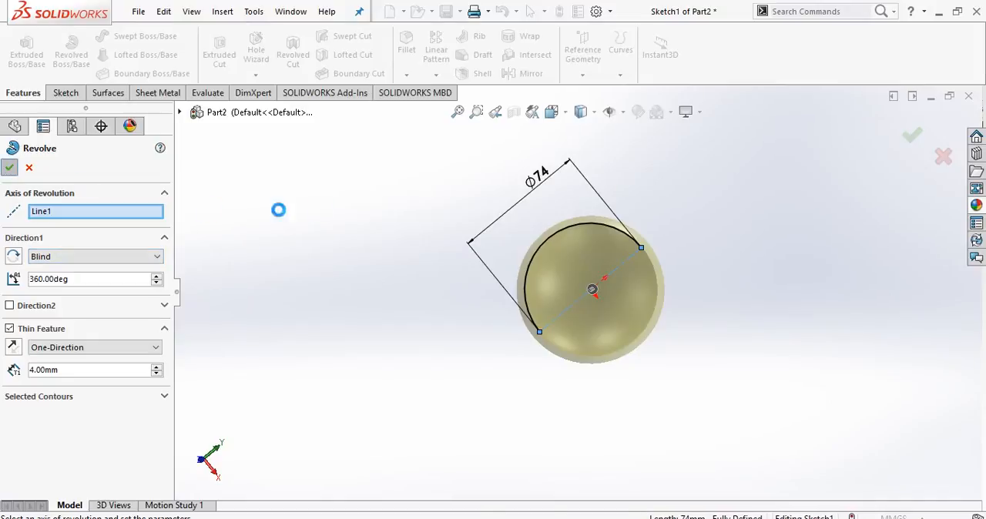
{"action": "left_click", "coordinate": [397, 244]}
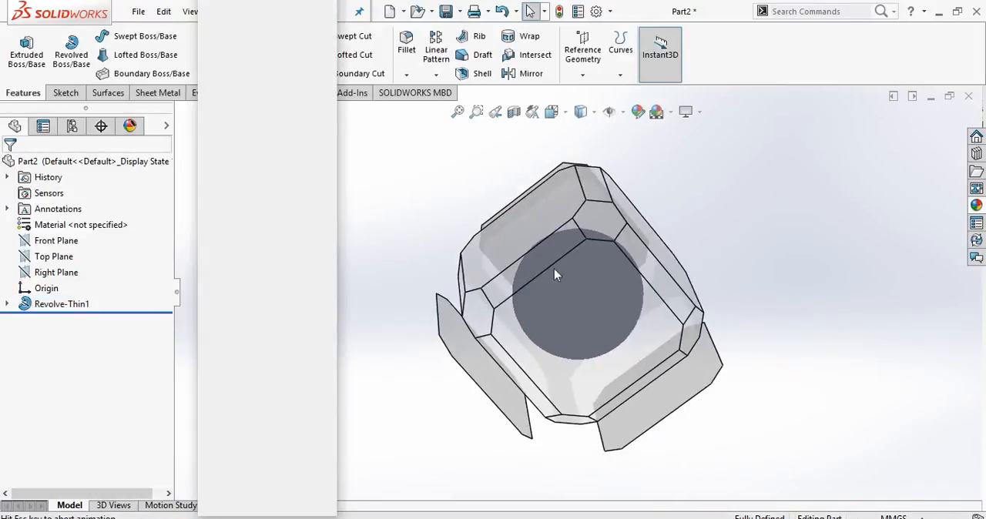
{"action": "left_click", "coordinate": [574, 229]}
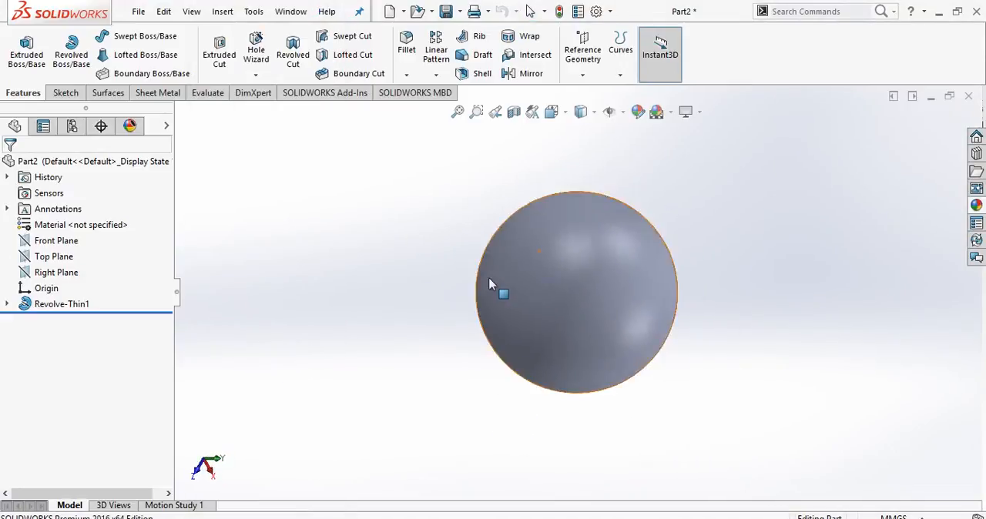
On the Front Plane, sketch a horizontal line about 53 mm long across the upper part of the sphere, ending on its outline.
{"action": "left_click", "coordinate": [58, 242]}
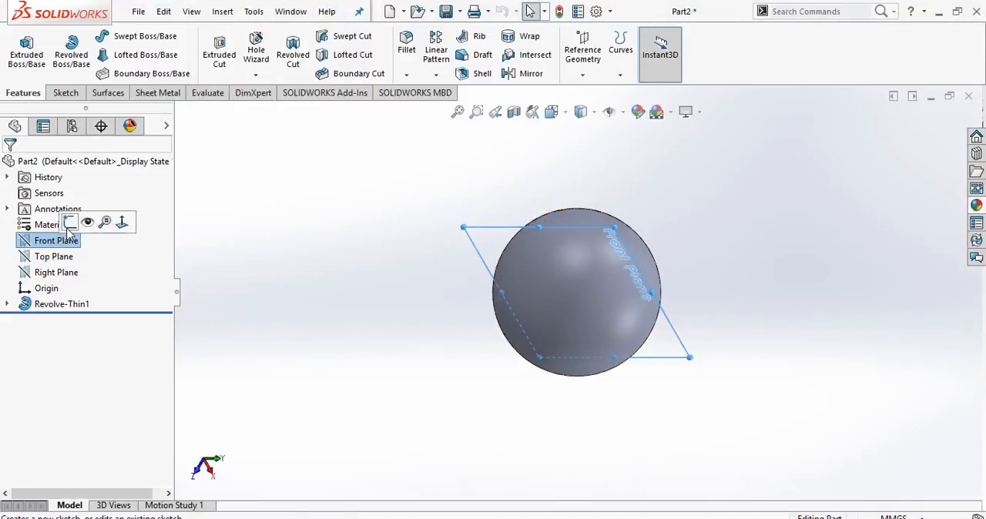
{"action": "left_click", "coordinate": [69, 225]}
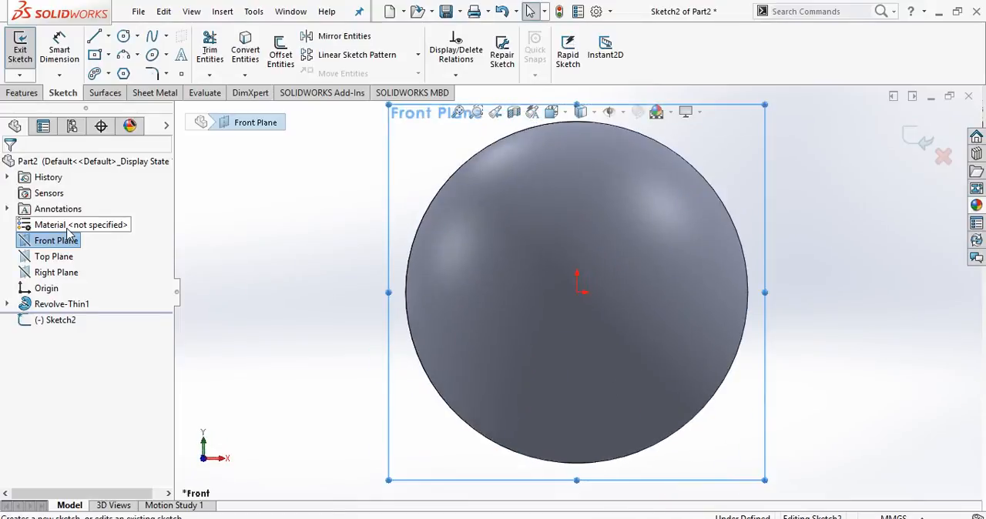
{"action": "left_click", "coordinate": [94, 39]}
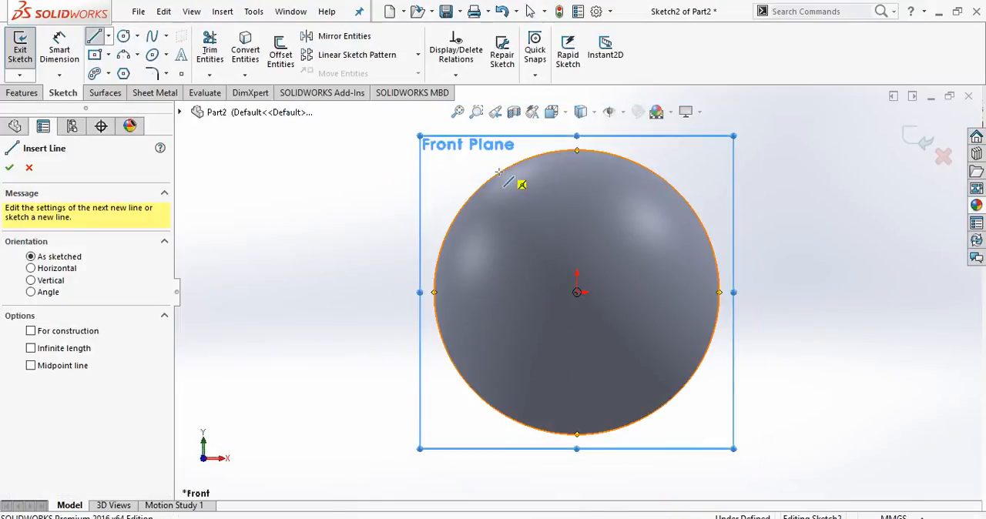
{"action": "left_click", "coordinate": [486, 184]}
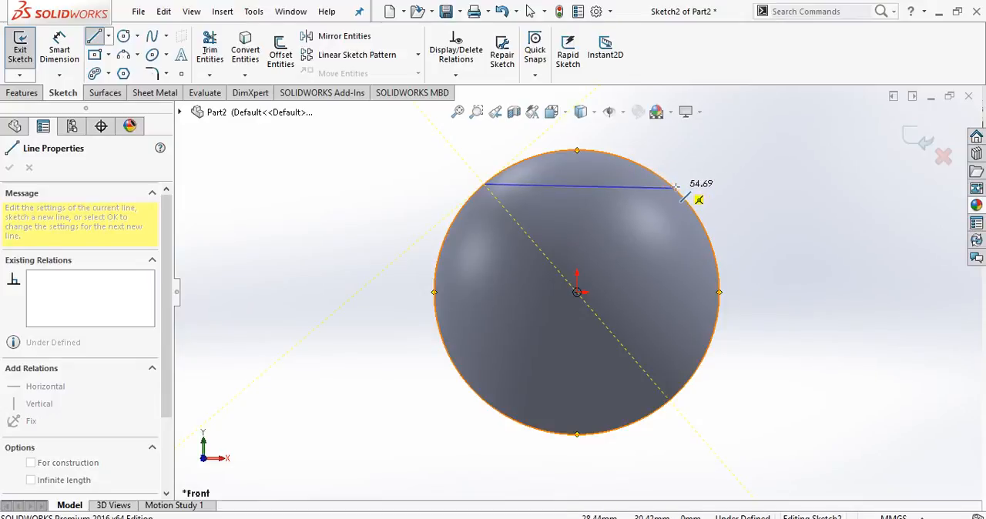
{"action": "left_click", "coordinate": [670, 185]}
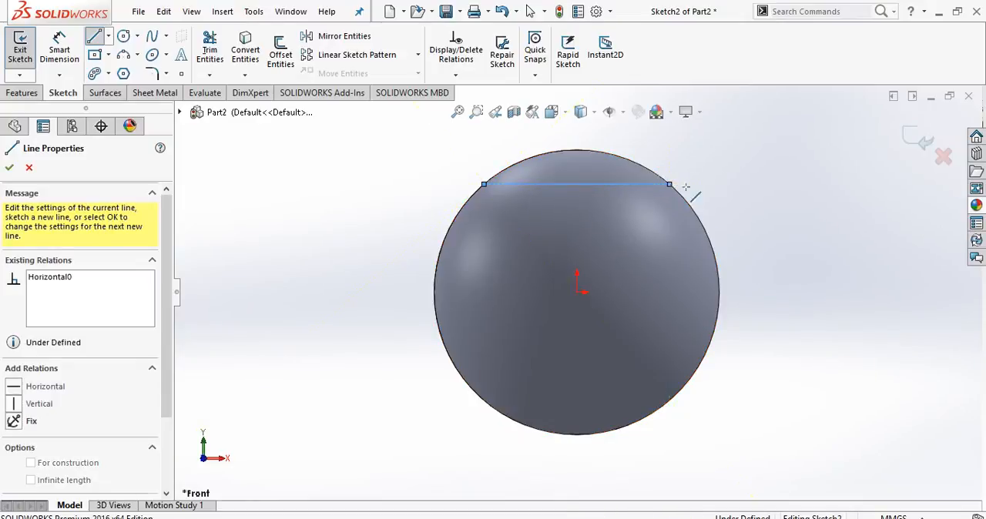
{"action": "right_click", "coordinate": [725, 183]}
{"action": "left_click", "coordinate": [752, 193]}
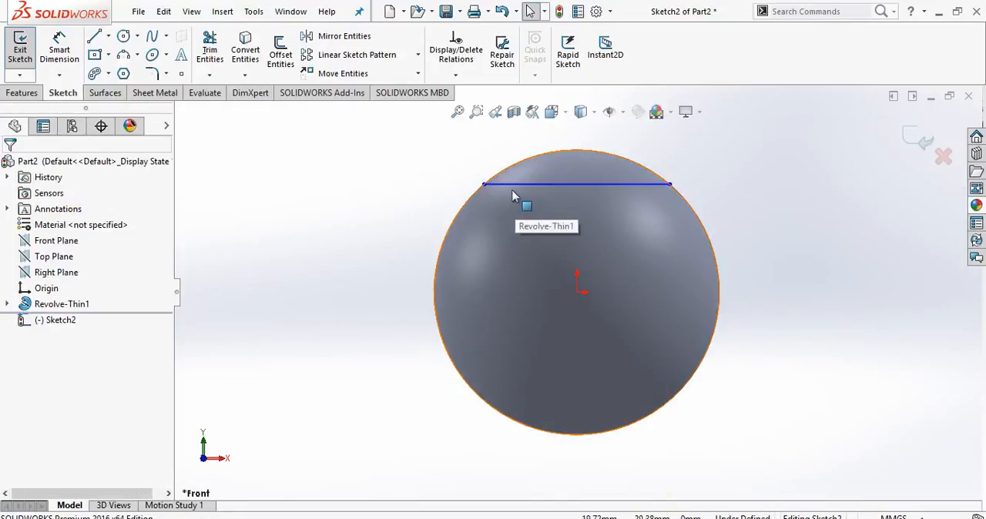
Dimension the upper horizontal line's length as 30 mm and exit the sketch.
{"action": "scroll", "coordinate": [593, 191], "scroll_direction": "down", "scroll_amount": 3}
{"action": "left_click", "coordinate": [59, 48]}
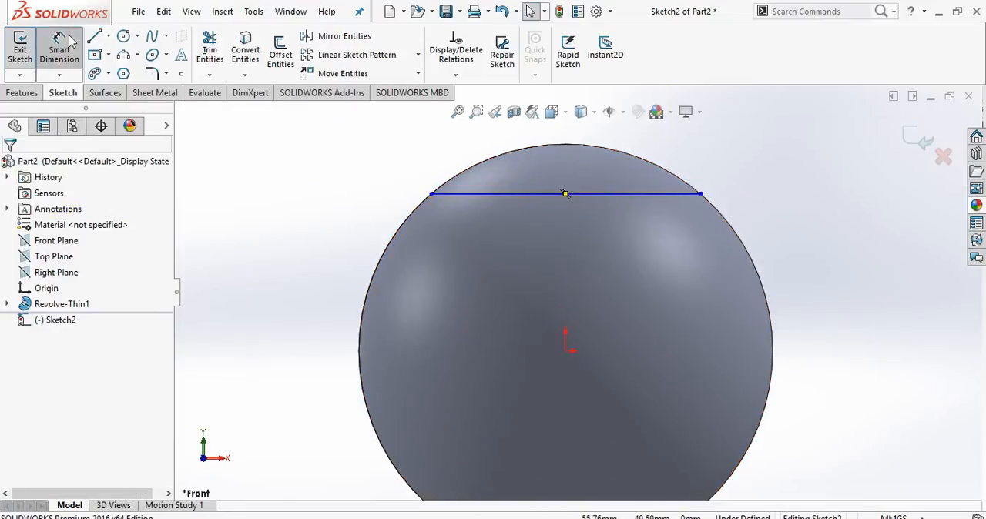
{"action": "left_click", "coordinate": [489, 203]}
{"action": "left_click", "coordinate": [492, 223]}
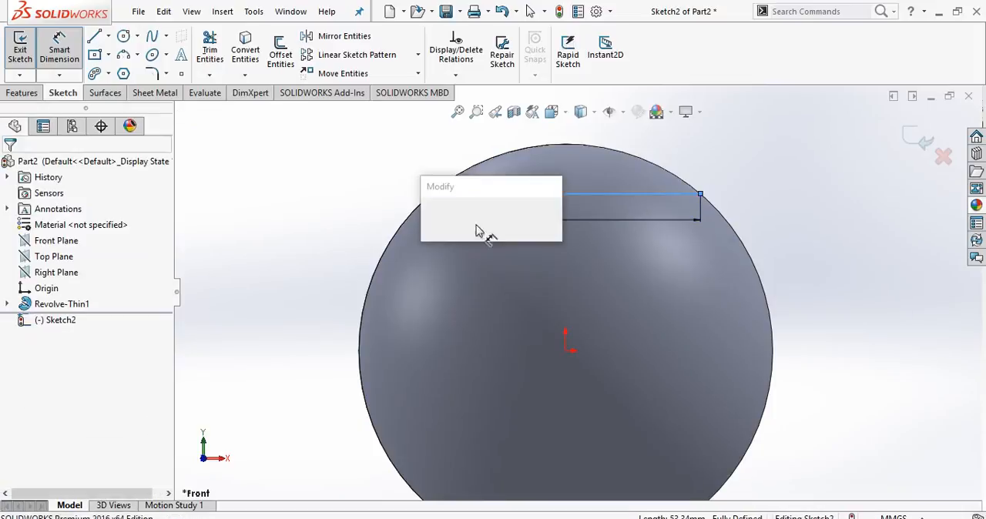
{"action": "type", "text": "30"}
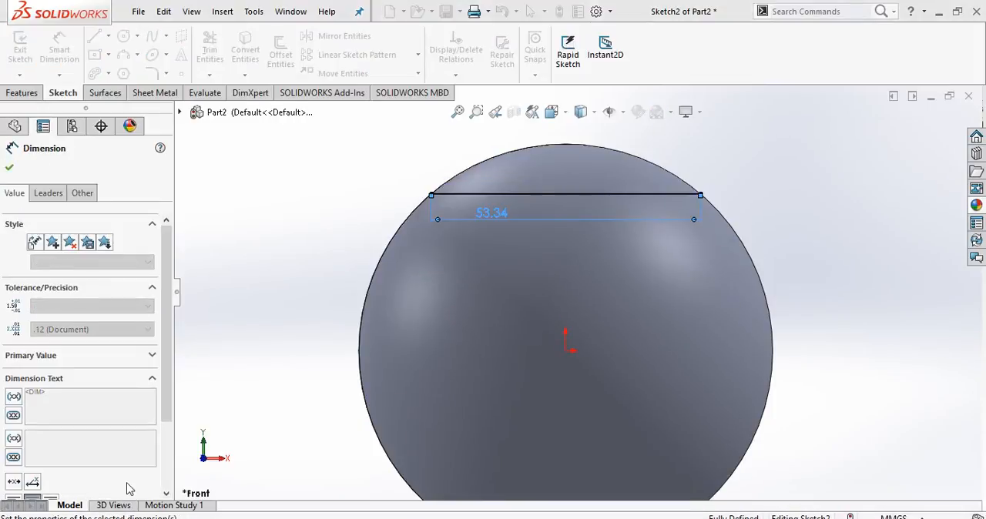
{"action": "key", "text": "Return"}
{"action": "left_click", "coordinate": [9, 168]}
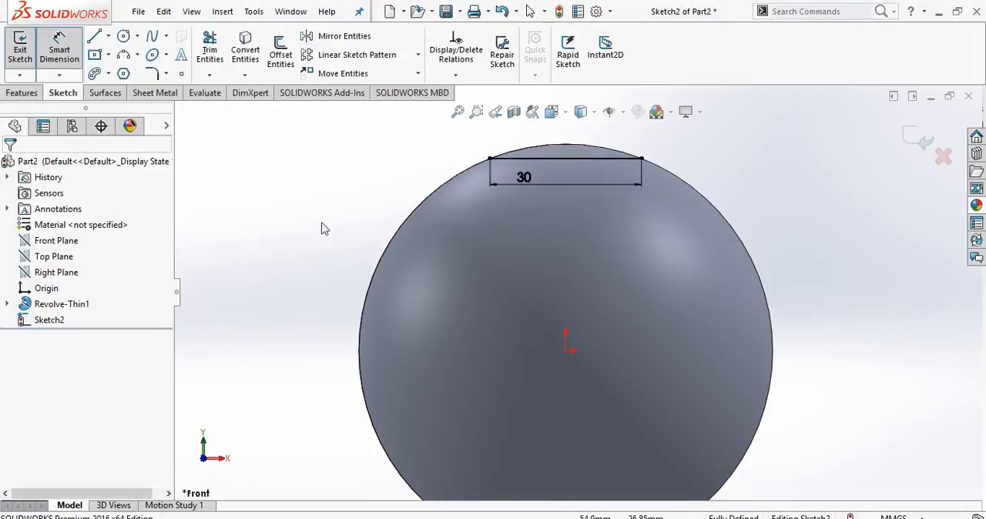
{"action": "key", "text": "f"}
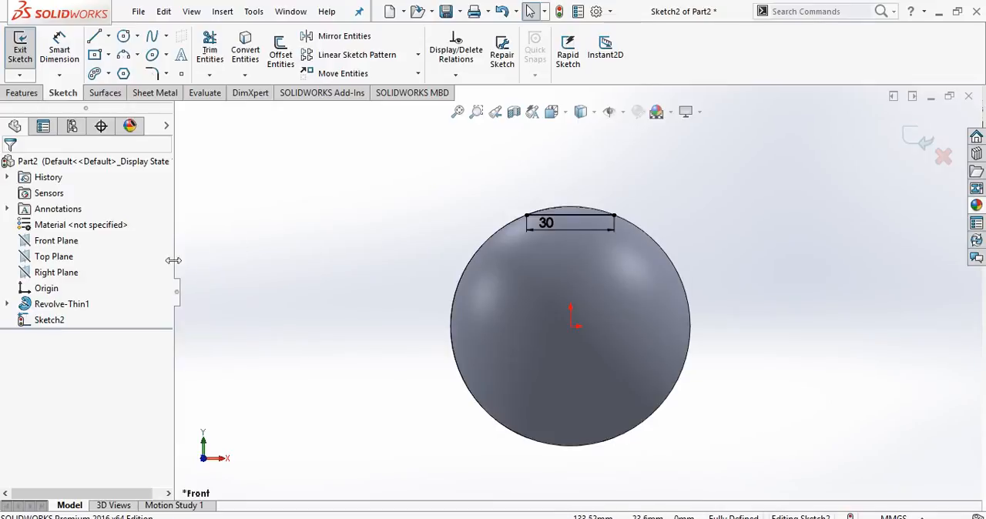
{"action": "left_click", "coordinate": [56, 272]}
{"action": "left_click", "coordinate": [789, 159]}
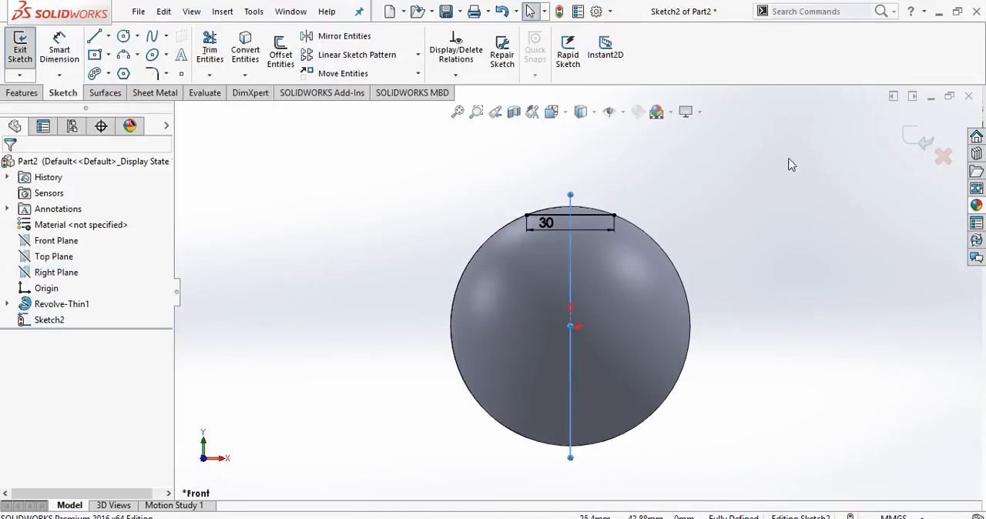
{"action": "left_click", "coordinate": [911, 141]}
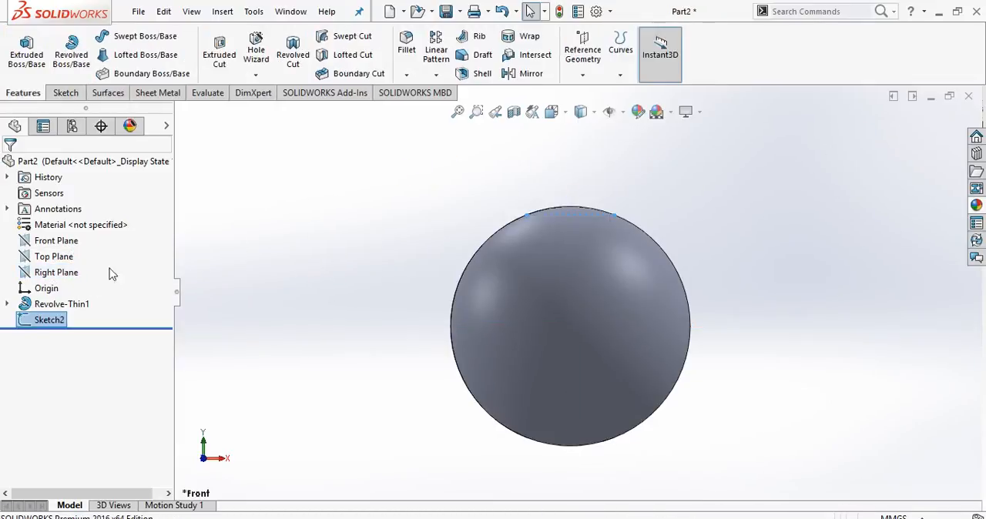
On the Right Plane, sketch a horizontal line about 35 mm long near the bottom of the sphere, ending on its outline.
{"action": "left_click", "coordinate": [54, 272]}
{"action": "left_click", "coordinate": [77, 259]}
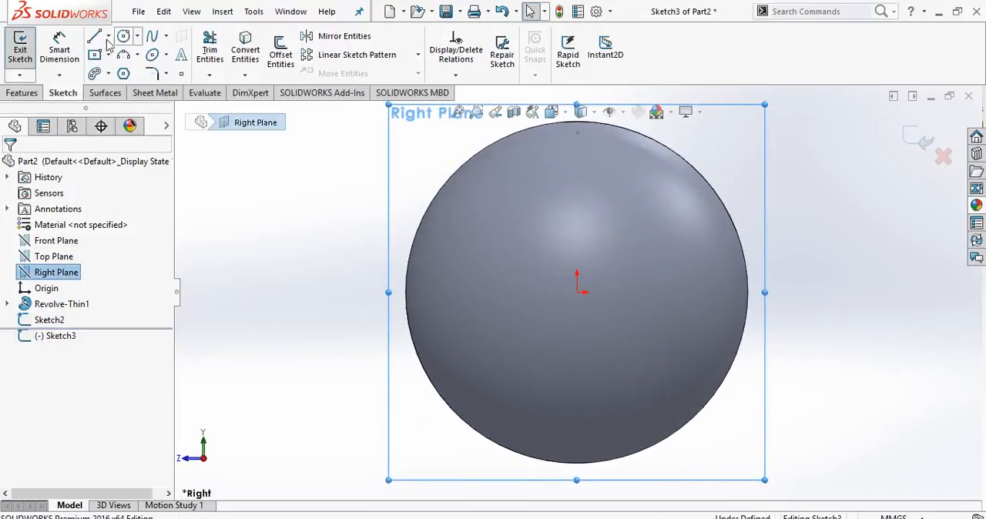
{"action": "left_click", "coordinate": [507, 446]}
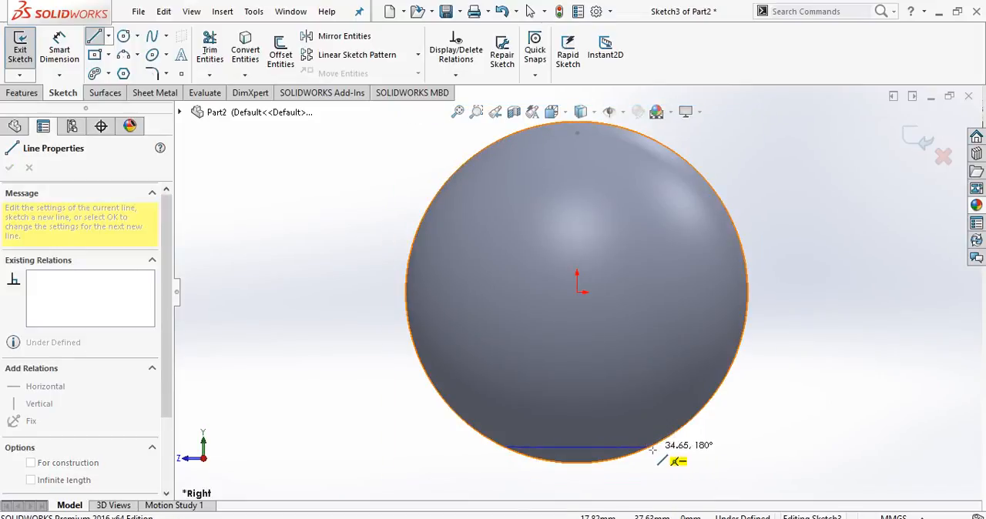
{"action": "left_click", "coordinate": [651, 447]}
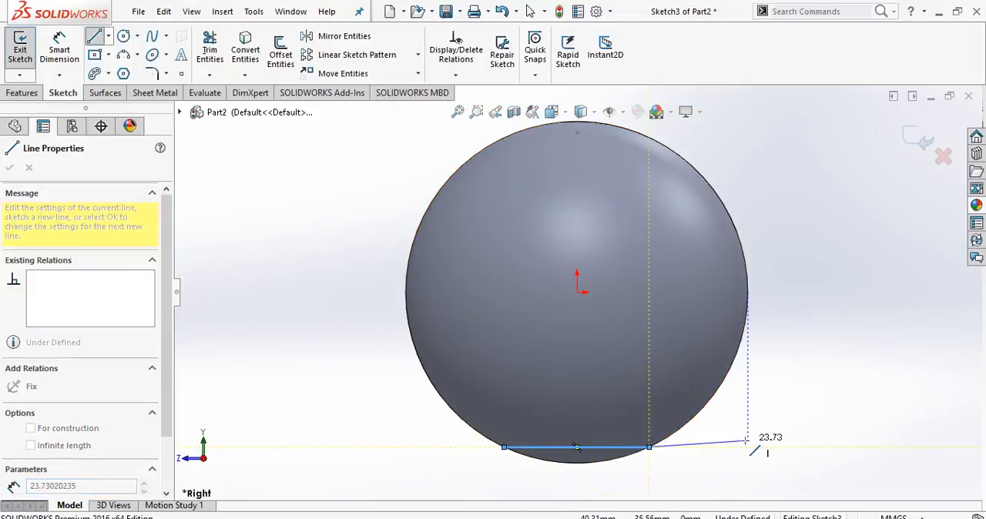
{"action": "right_click", "coordinate": [749, 330]}
{"action": "left_click", "coordinate": [784, 337]}
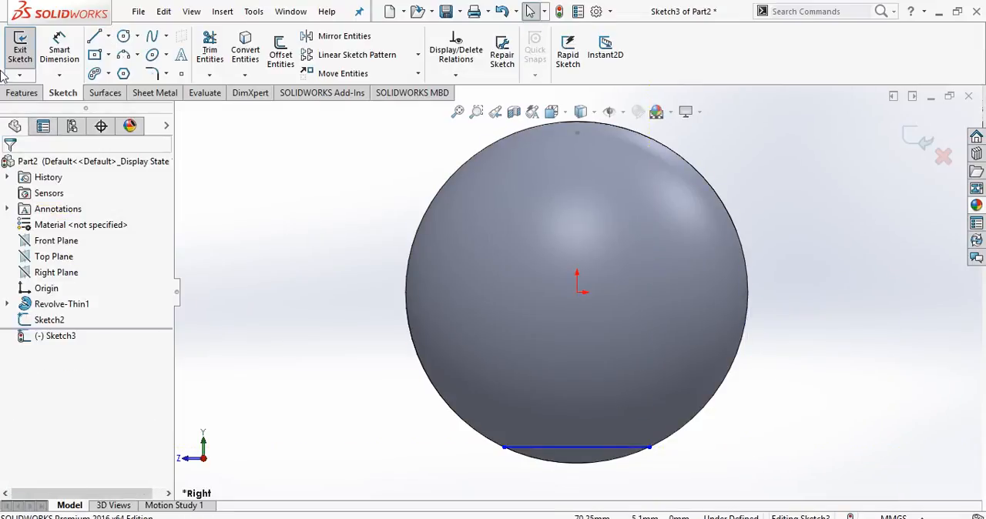
Dimension the lower horizontal line's length as 30 mm and close the sketch.
{"action": "left_click", "coordinate": [59, 50]}
{"action": "left_click", "coordinate": [521, 448]}
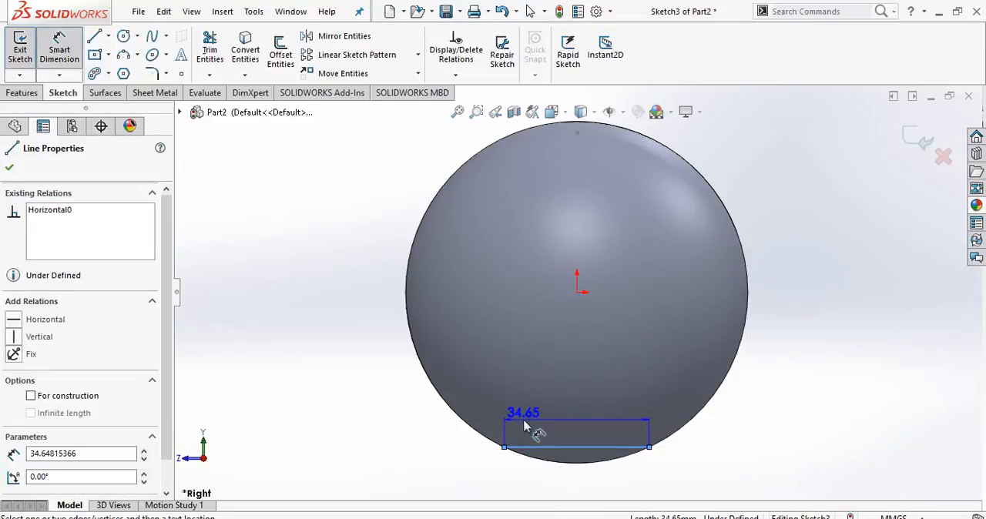
{"action": "left_click", "coordinate": [535, 424]}
{"action": "type", "text": "30"}
{"action": "key", "text": "Return"}
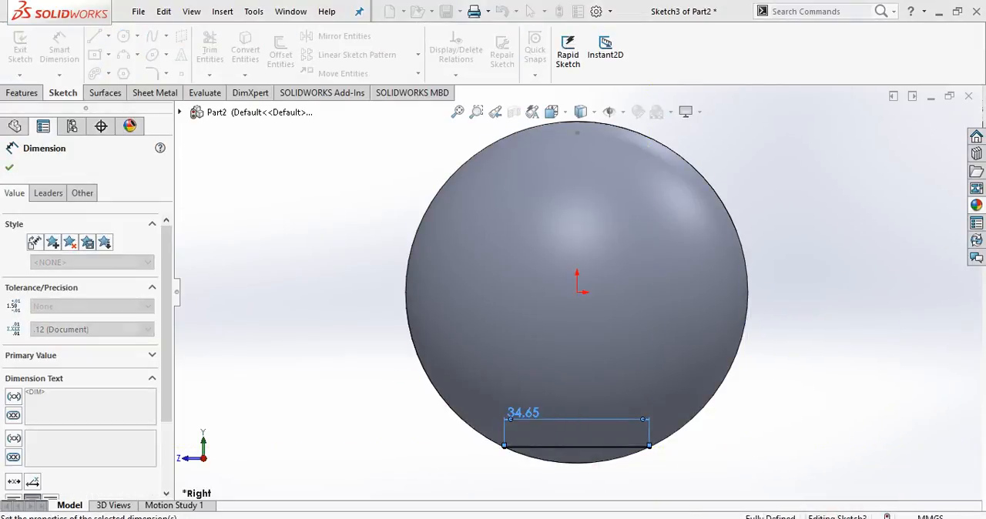
{"action": "left_click", "coordinate": [786, 455]}
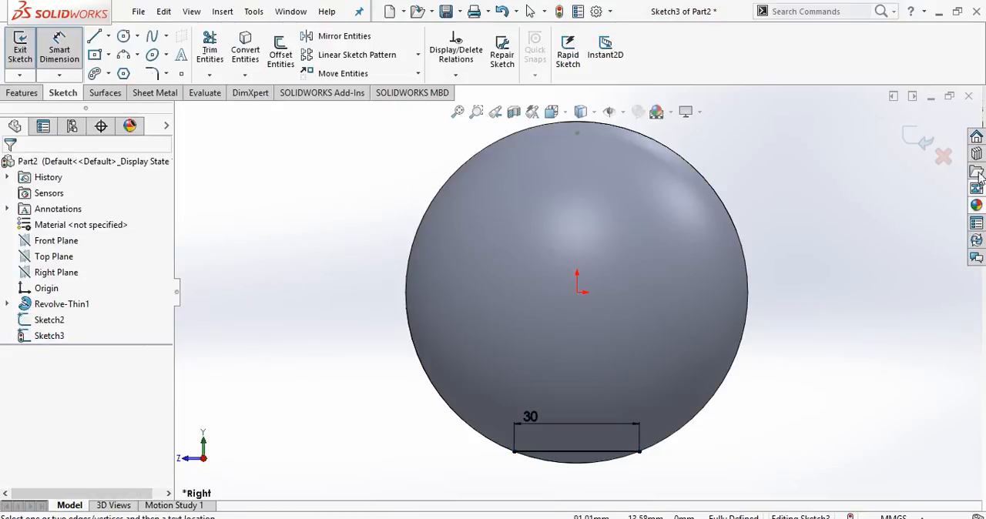
{"action": "left_click", "coordinate": [924, 137]}
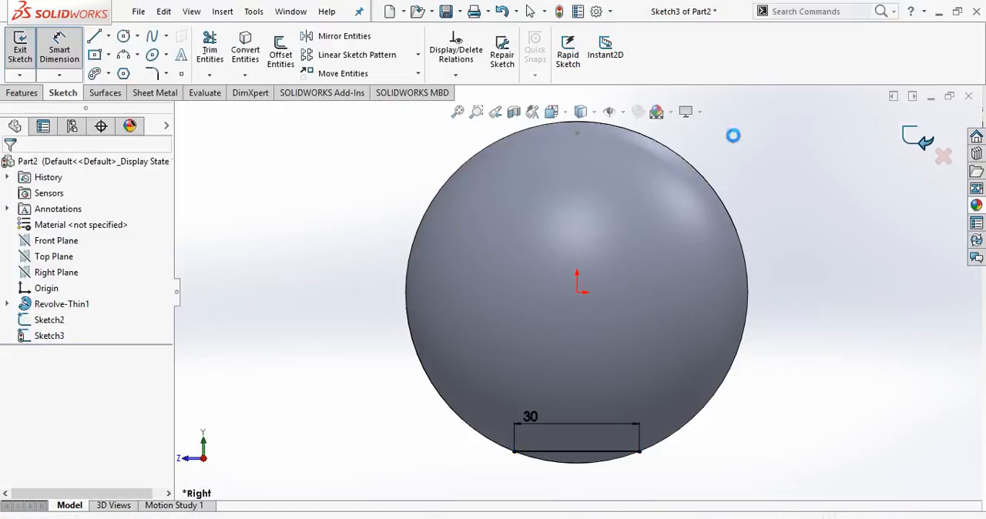
On the Top Plane, sketch a center rectangle about 59 by 57 mm from the origin, with its corner on the sphere's outline.
{"action": "left_click", "coordinate": [68, 264]}
{"action": "left_click", "coordinate": [79, 239]}
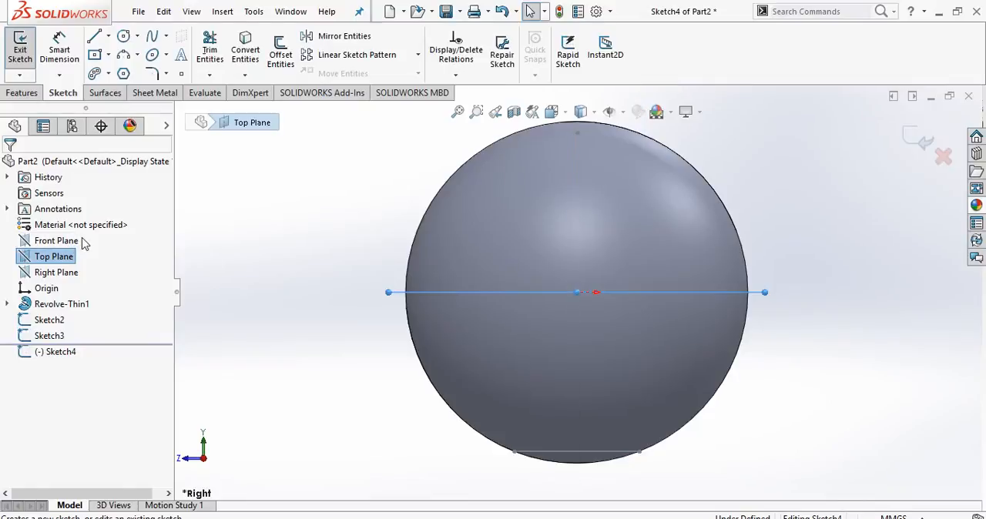
{"action": "left_click", "coordinate": [109, 56]}
{"action": "left_click", "coordinate": [131, 88]}
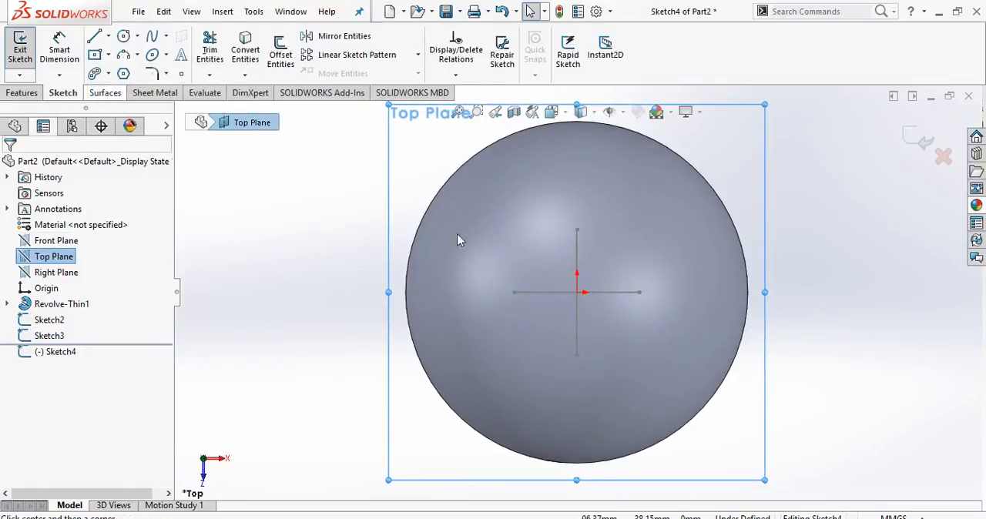
{"action": "left_click", "coordinate": [578, 293]}
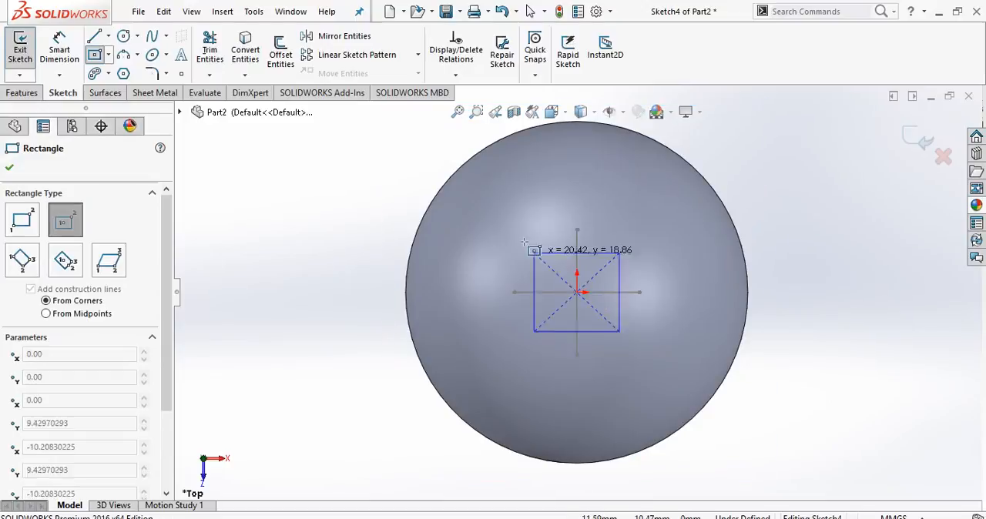
{"action": "left_click", "coordinate": [453, 173]}
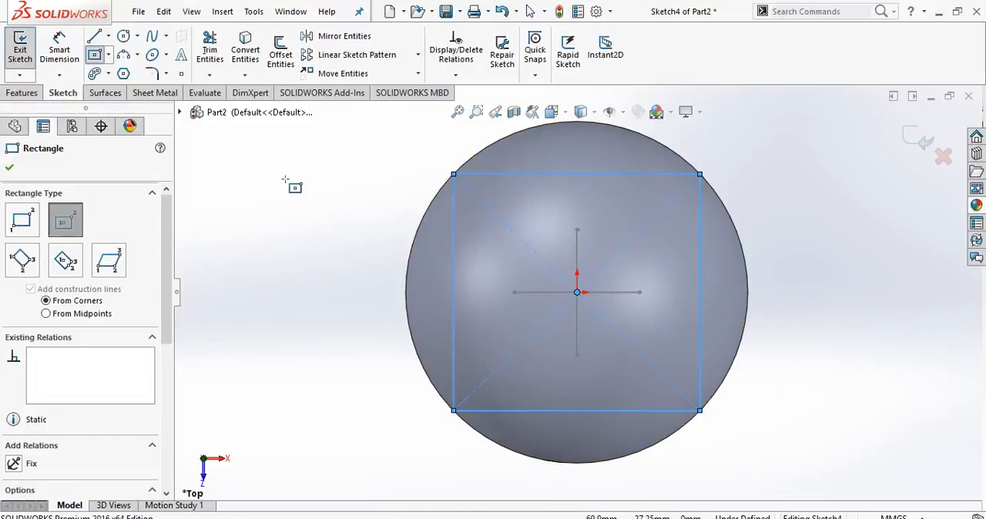
{"action": "right_click", "coordinate": [293, 185]}
{"action": "left_click", "coordinate": [315, 193]}
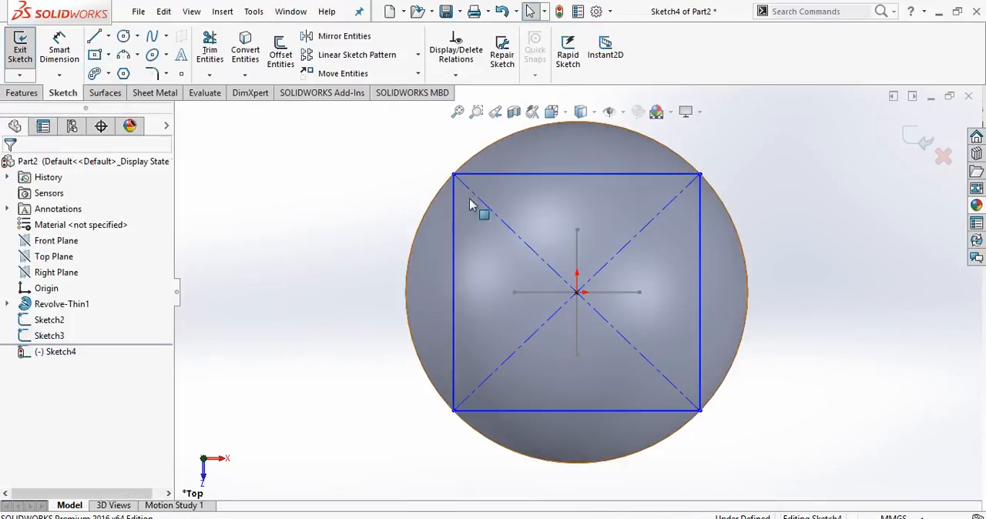
Add an Equal relation between the rectangle's top and left sides to make it a square.
{"action": "left_click", "coordinate": [576, 174]}
{"action": "left_click", "coordinate": [454, 238], "text": "ctrl"}
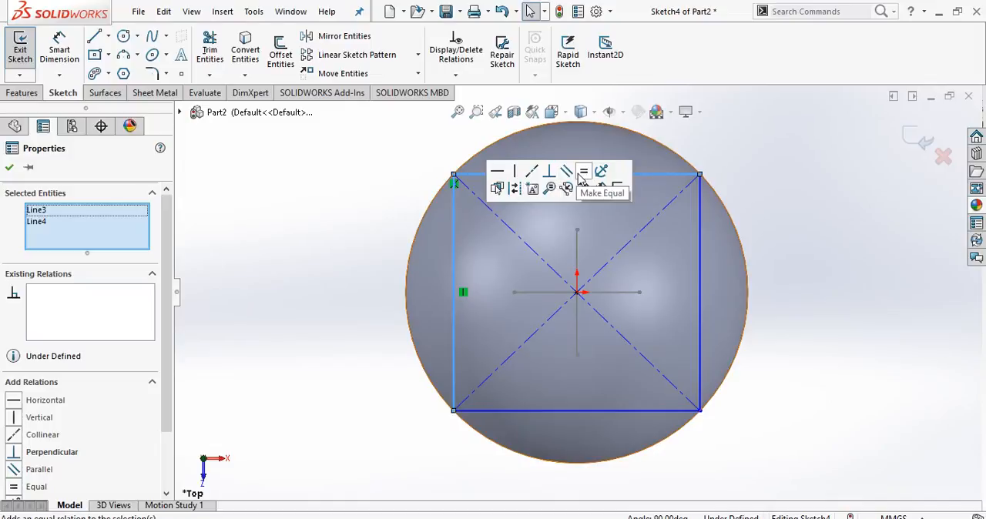
{"action": "left_click", "coordinate": [584, 173]}
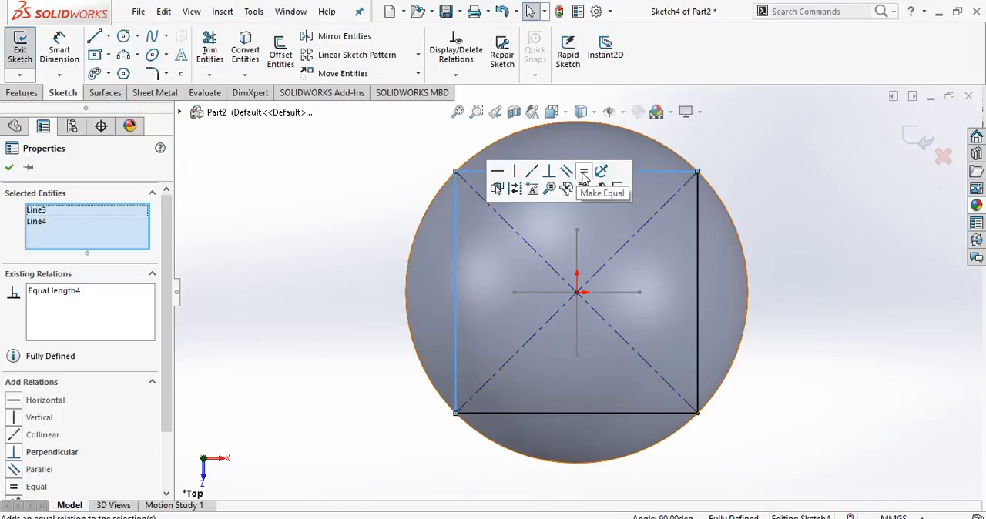
{"action": "left_click", "coordinate": [280, 209]}
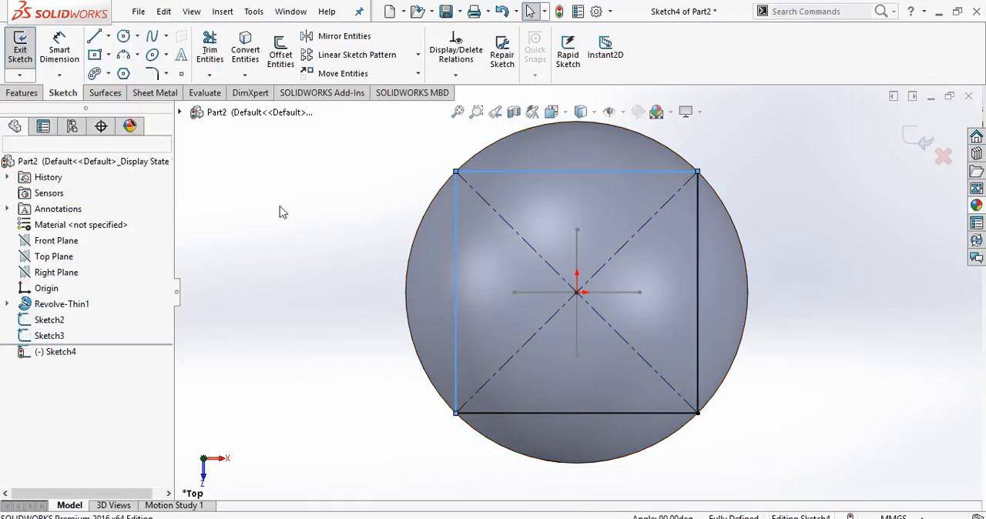
Convert all four sides of the square on the Top Plane to construction geometry.
{"action": "left_click", "coordinate": [549, 171]}
{"action": "left_click", "coordinate": [456, 219], "text": "ctrl"}
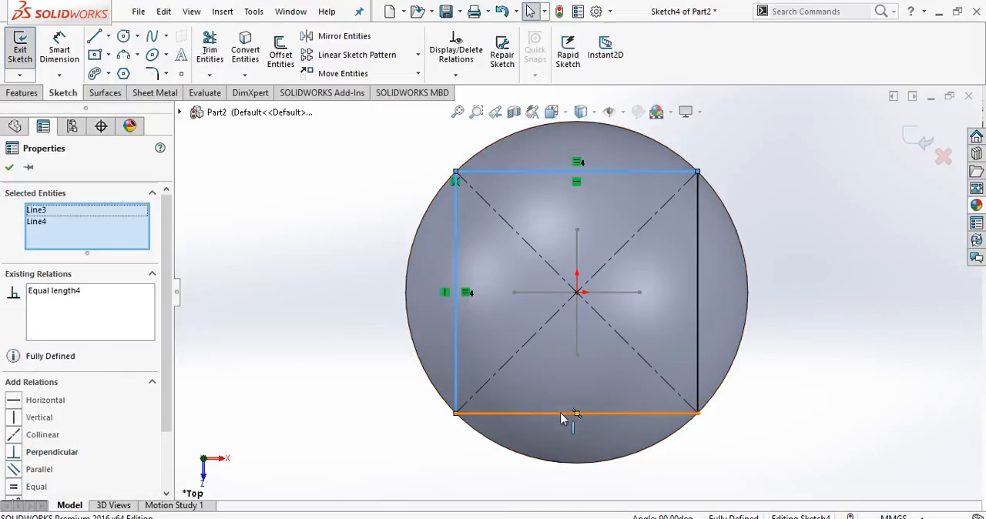
{"action": "left_click", "coordinate": [561, 414], "text": "ctrl"}
{"action": "left_click", "coordinate": [698, 348], "text": "ctrl"}
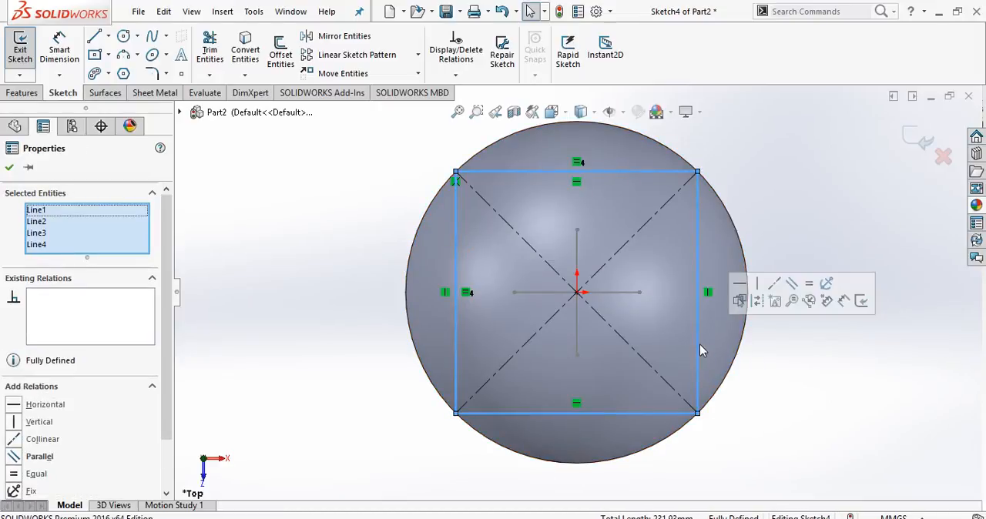
{"action": "left_click", "coordinate": [821, 331]}
Open the lower line's sketch on the Right Plane for editing and convert its line to construction geometry.
{"action": "scroll", "coordinate": [821, 332], "scroll_direction": "up", "scroll_amount": 2}
{"action": "middle_click_drag", "start_coordinate": [818, 263], "coordinate": [741, 333]}
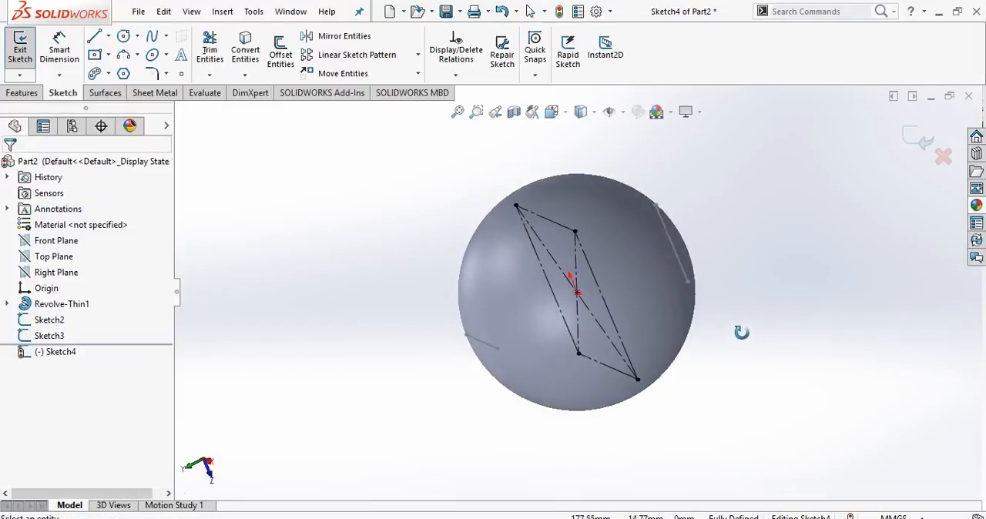
{"action": "double_click", "coordinate": [676, 267]}
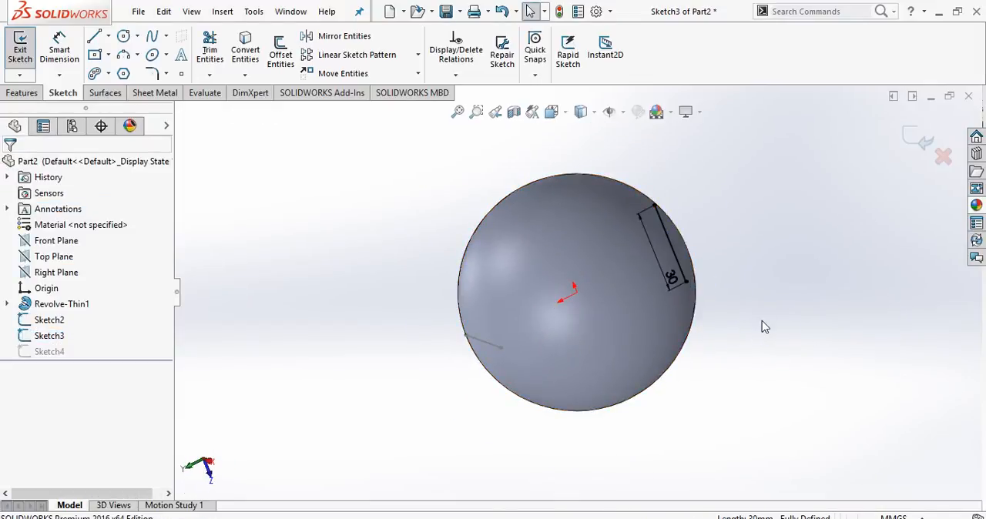
{"action": "left_click", "coordinate": [674, 266]}
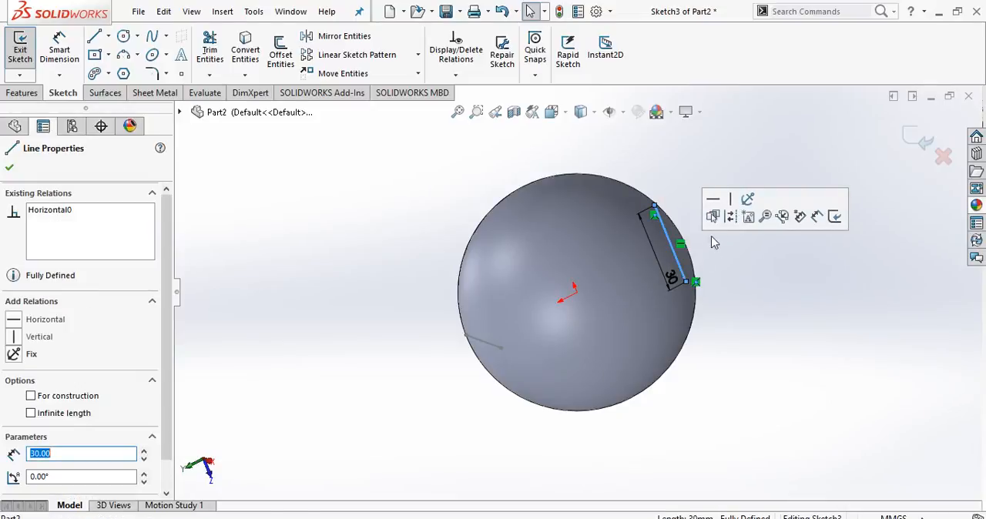
{"action": "left_click", "coordinate": [773, 319]}
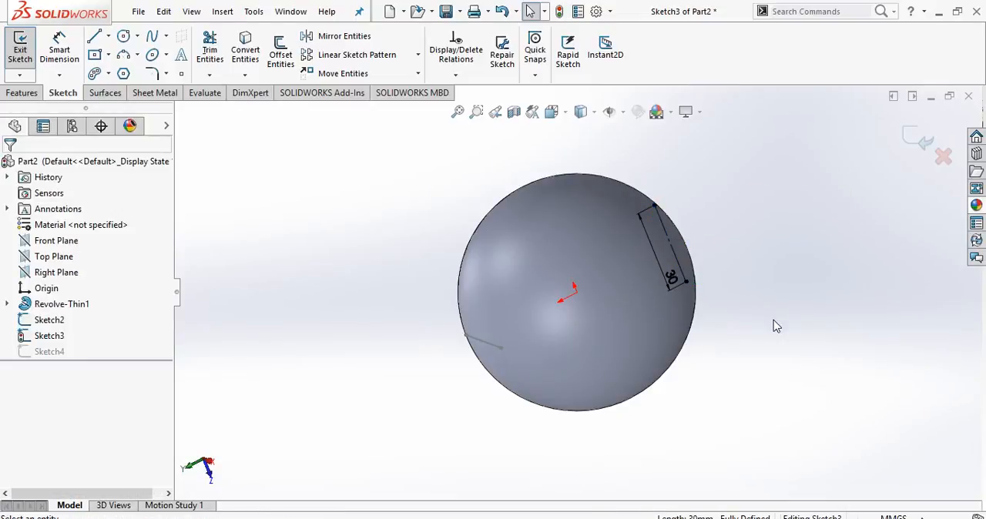
Open Sketch2 for editing, convert its line to construction geometry and close the sketch.
{"action": "double_click", "coordinate": [489, 343]}
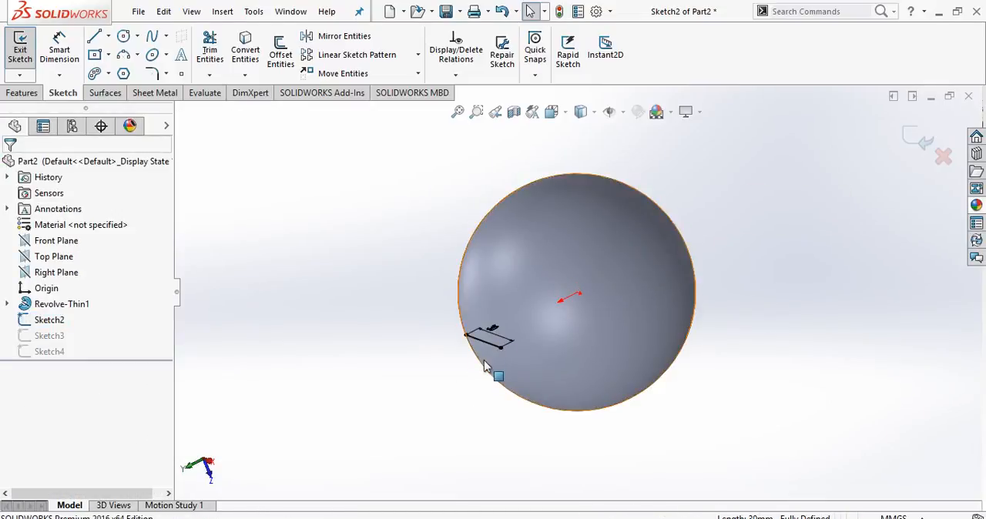
{"action": "left_click", "coordinate": [493, 344]}
{"action": "left_click", "coordinate": [656, 344]}
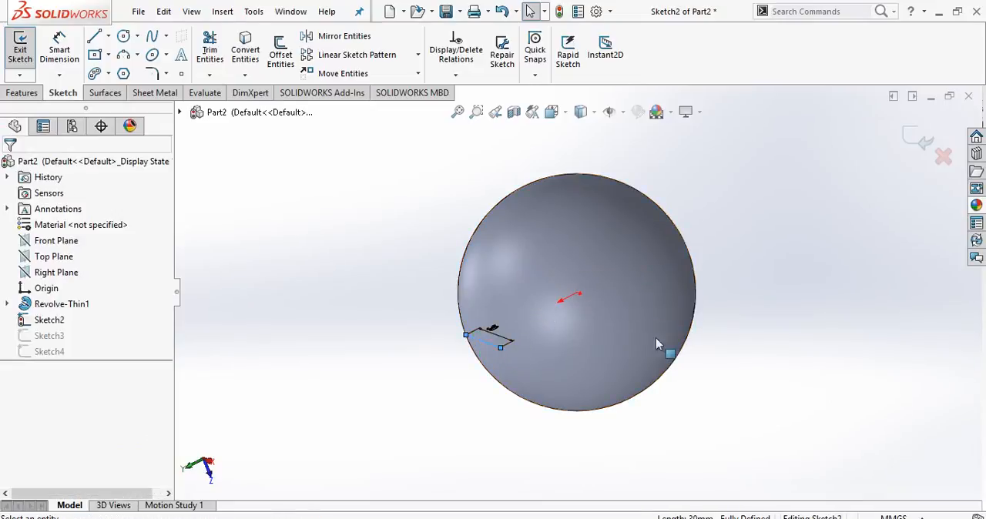
{"action": "double_click", "coordinate": [781, 315]}
Start a new 3D sketch on the sphere model.
{"action": "scroll", "coordinate": [782, 315], "scroll_direction": "up", "scroll_amount": 2}
{"action": "mouse_move", "coordinate": [727, 317]}
{"action": "middle_mouse_down"}
{"action": "mouse_move", "coordinate": [755, 302]}
{"action": "mouse_move", "coordinate": [751, 466]}
{"action": "middle_mouse_up"}
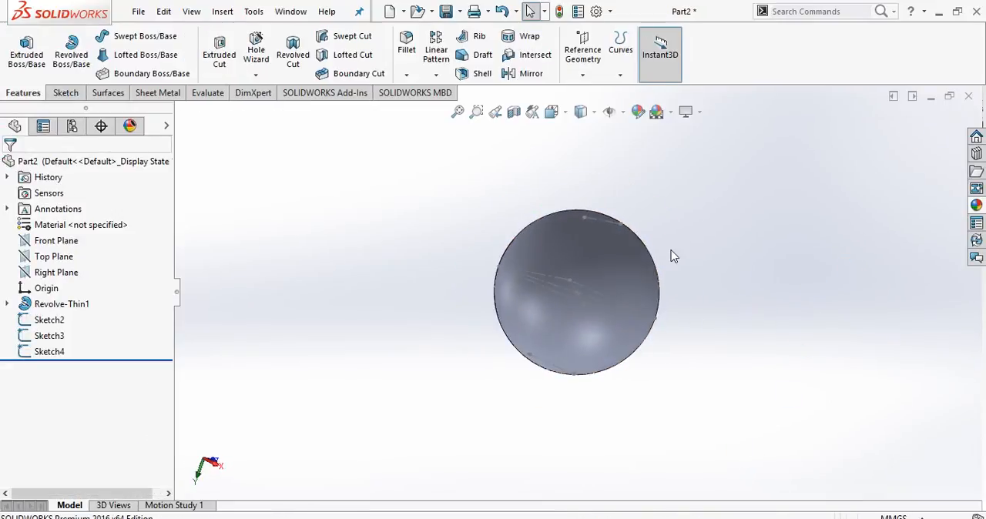
{"action": "middle_click_drag", "start_coordinate": [670, 256], "coordinate": [737, 309]}
{"action": "key", "text": "space"}
{"action": "left_click", "coordinate": [555, 260]}
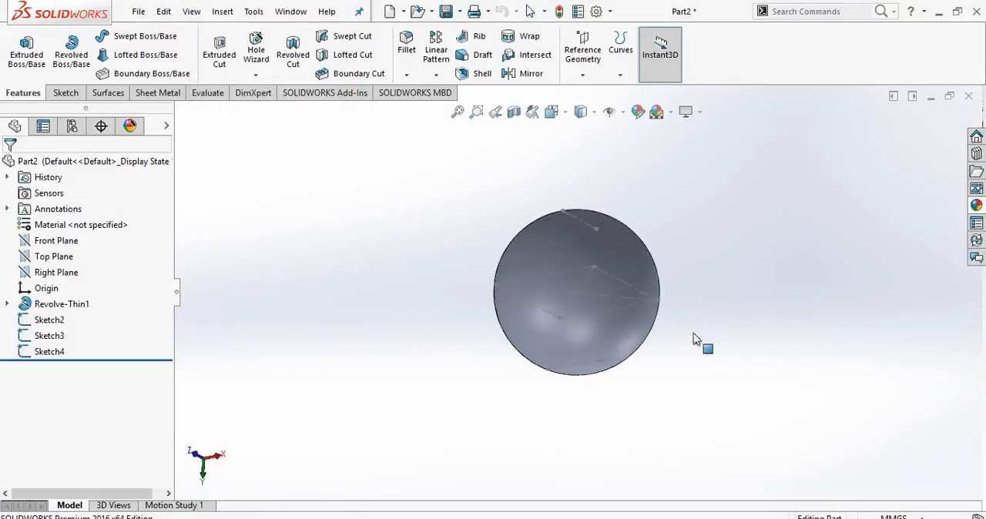
{"action": "scroll", "coordinate": [724, 370], "scroll_direction": "up", "scroll_amount": 1}
{"action": "mouse_move", "coordinate": [694, 358]}
{"action": "middle_mouse_down"}
{"action": "mouse_move", "coordinate": [695, 292]}
{"action": "mouse_move", "coordinate": [707, 328]}
{"action": "mouse_move", "coordinate": [696, 326]}
{"action": "middle_mouse_up"}
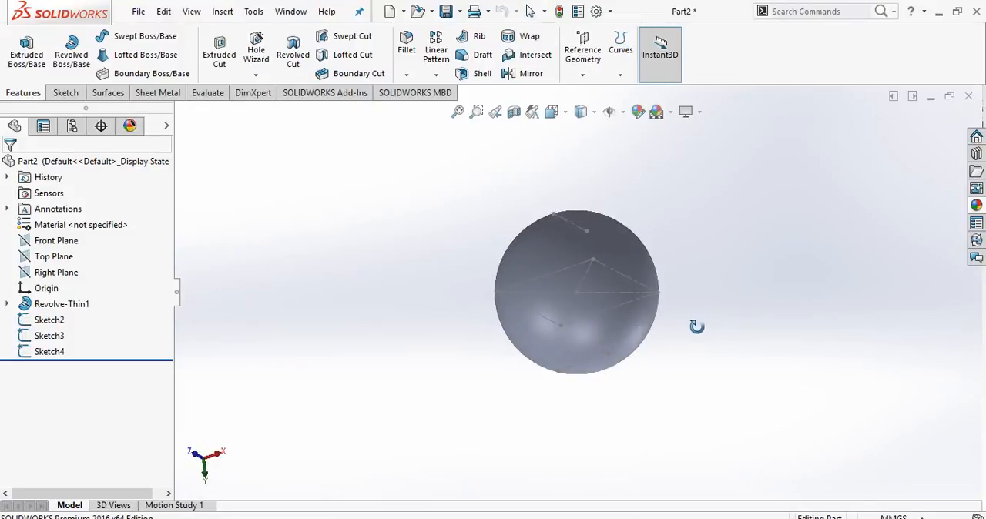
{"action": "left_click", "coordinate": [56, 92]}
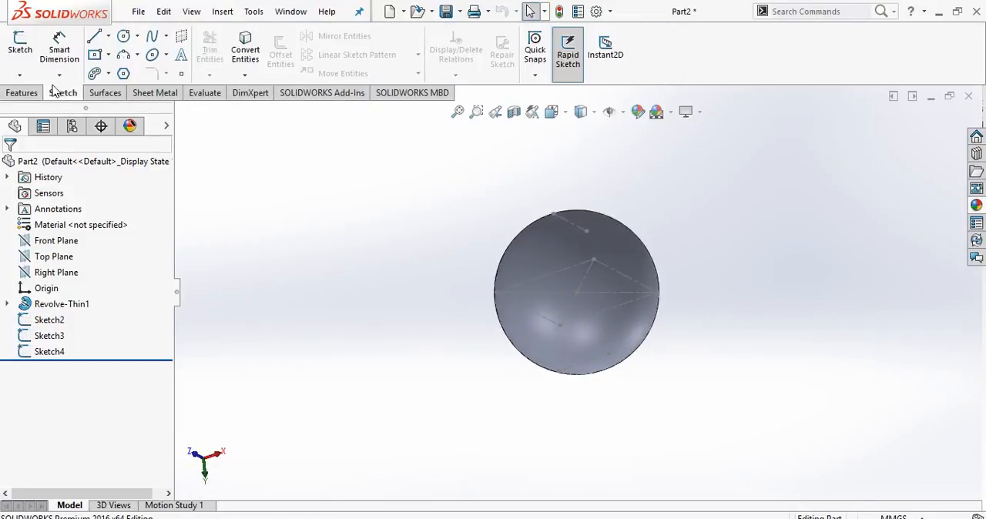
{"action": "left_click", "coordinate": [19, 76]}
{"action": "left_click", "coordinate": [46, 109]}
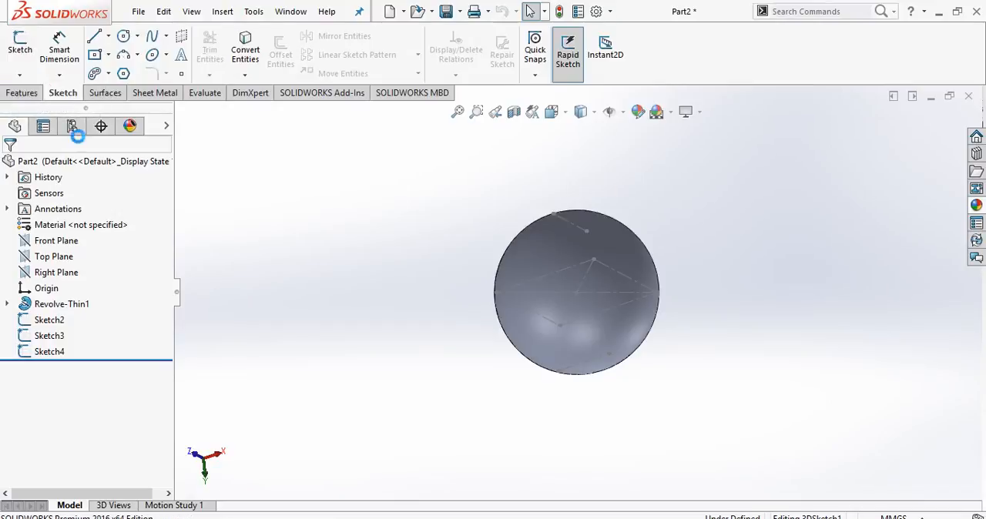
Start a Spline on Surface at an endpoint of Sketch3's line, through a square corner, an endpoint of Sketch2's line and the next corner.
{"action": "left_click", "coordinate": [166, 36]}
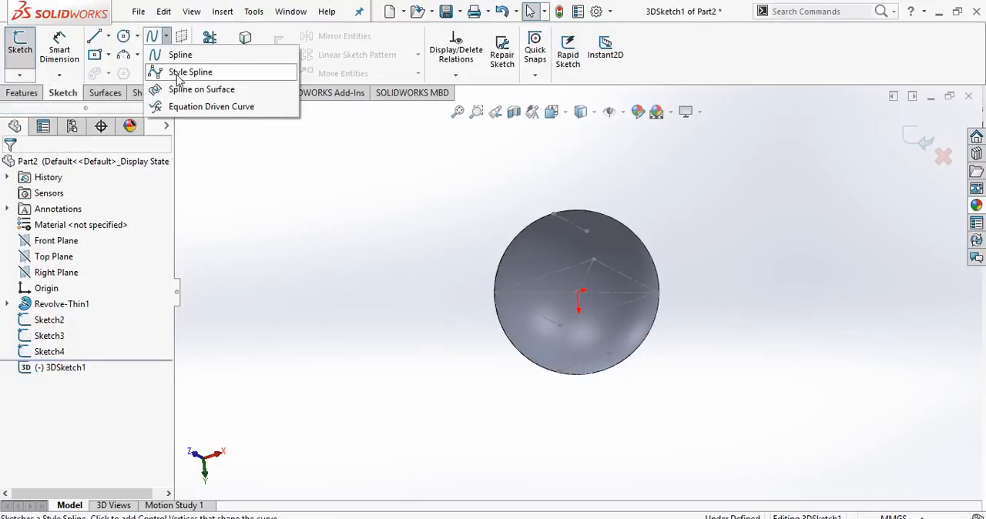
{"action": "left_click", "coordinate": [195, 97]}
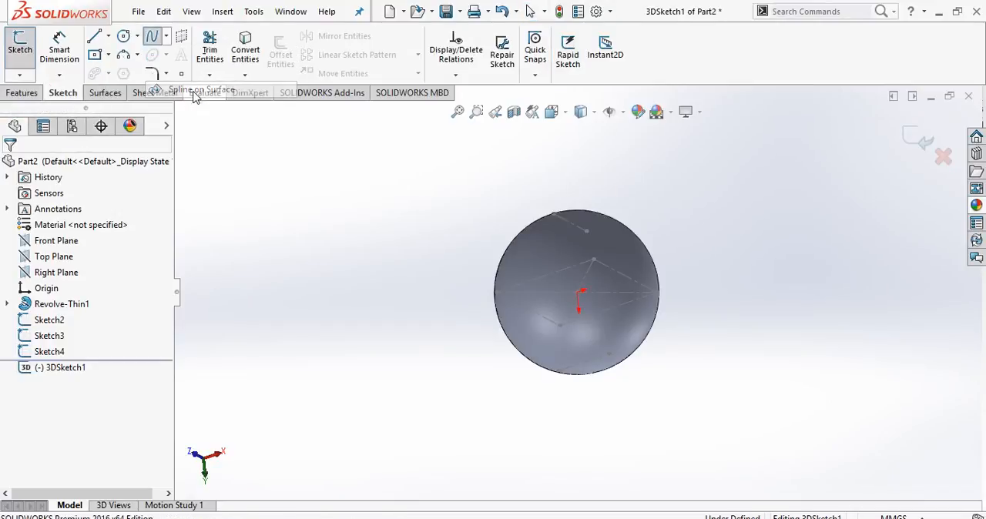
{"action": "middle_click_drag", "start_coordinate": [425, 203], "coordinate": [454, 192]}
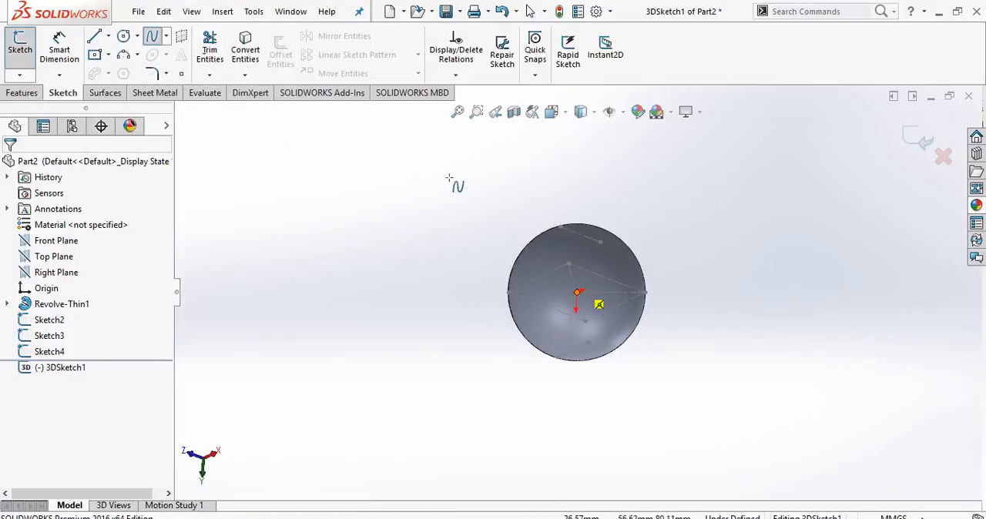
{"action": "scroll", "coordinate": [705, 292], "scroll_direction": "down", "scroll_amount": 2}
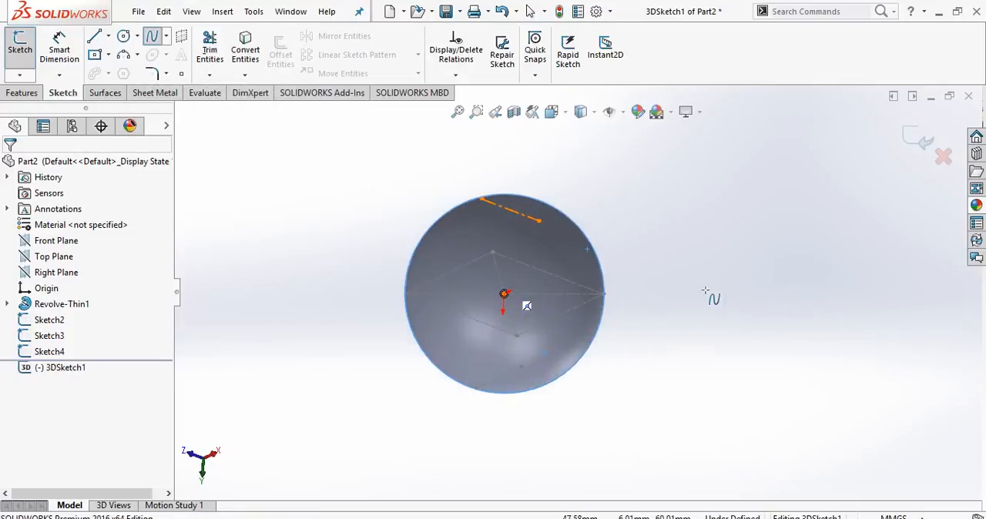
{"action": "left_click", "coordinate": [538, 222]}
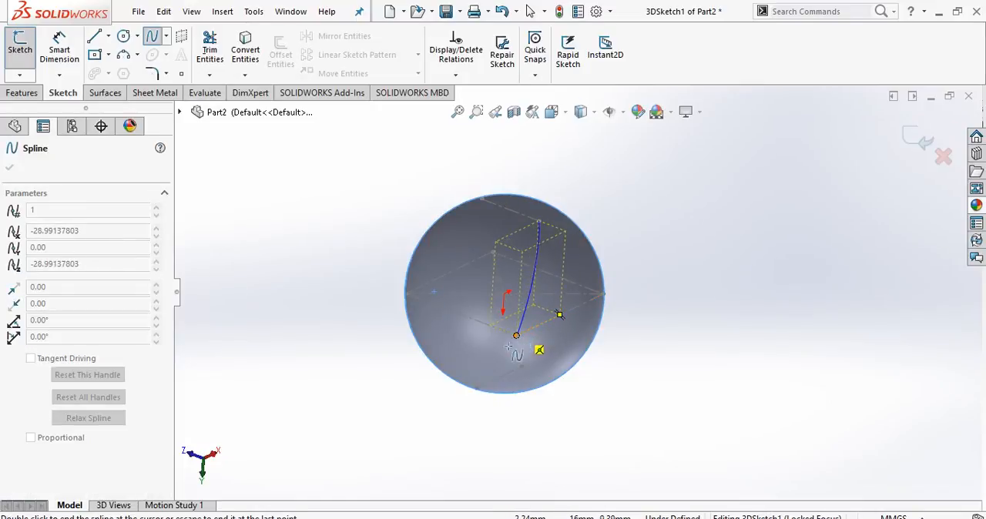
{"action": "left_click", "coordinate": [516, 336]}
{"action": "scroll", "coordinate": [482, 372], "scroll_direction": "down", "scroll_amount": 2}
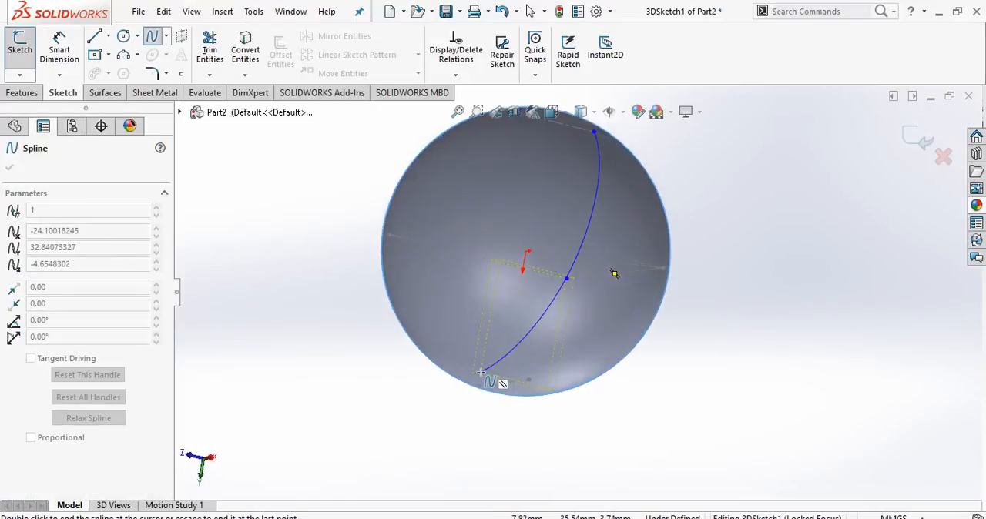
{"action": "left_click", "coordinate": [479, 385]}
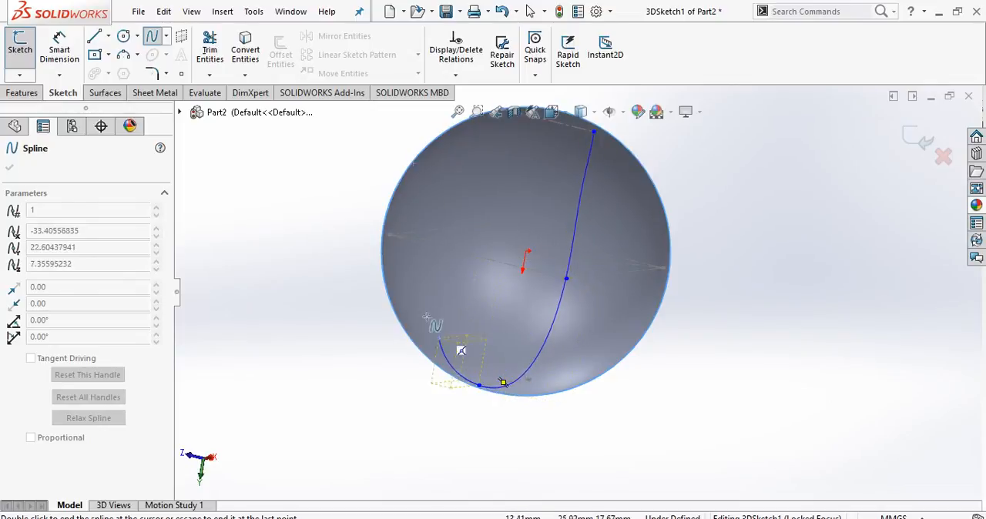
{"action": "left_click", "coordinate": [389, 236]}
Continue the surface spline through the remaining construction line endpoints and square corners, and close it at its start point.
{"action": "scroll", "coordinate": [498, 226], "scroll_direction": "up", "scroll_amount": 2}
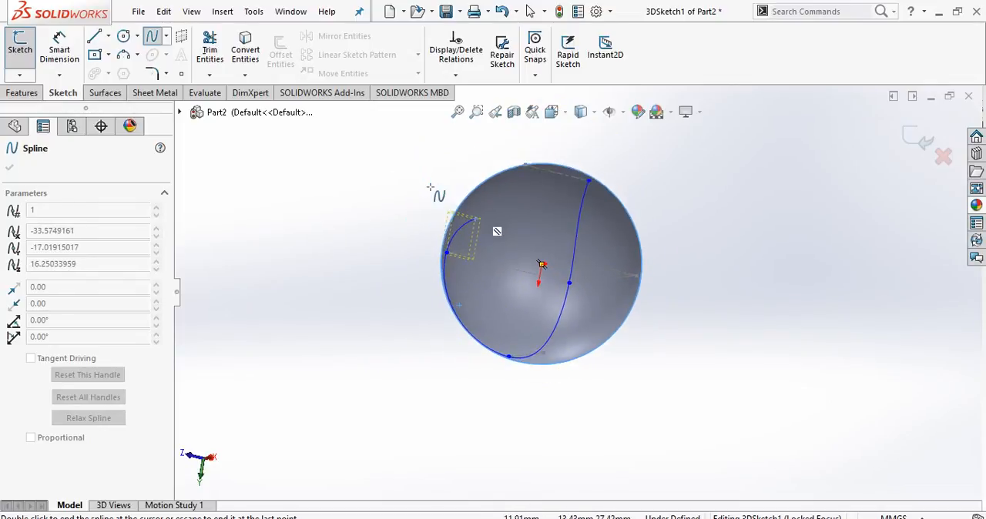
{"action": "mouse_move", "coordinate": [524, 205]}
{"action": "middle_mouse_down"}
{"action": "mouse_move", "coordinate": [532, 227]}
{"action": "mouse_move", "coordinate": [521, 185]}
{"action": "mouse_move", "coordinate": [514, 205]}
{"action": "middle_mouse_up"}
{"action": "left_click", "coordinate": [520, 186]}
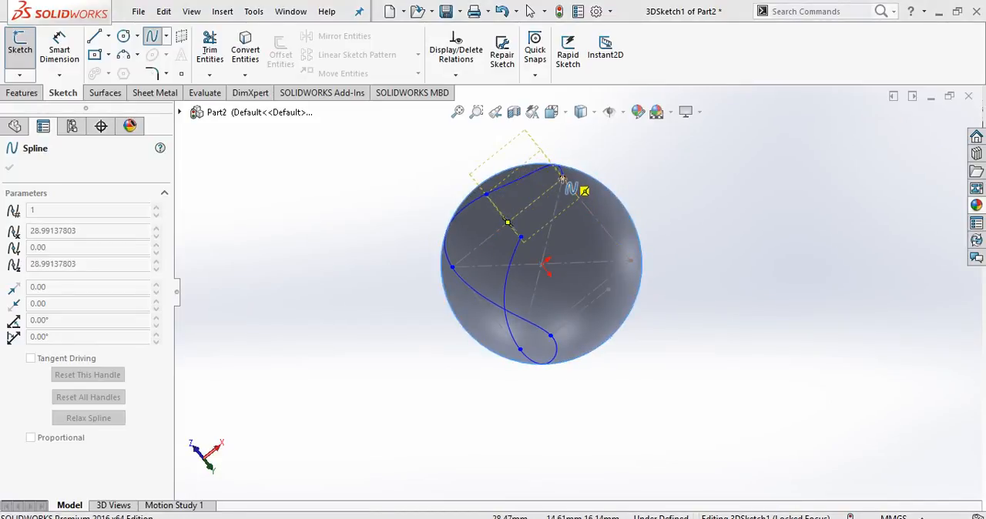
{"action": "left_click", "coordinate": [563, 179]}
{"action": "middle_click_drag", "start_coordinate": [628, 230], "coordinate": [629, 186]}
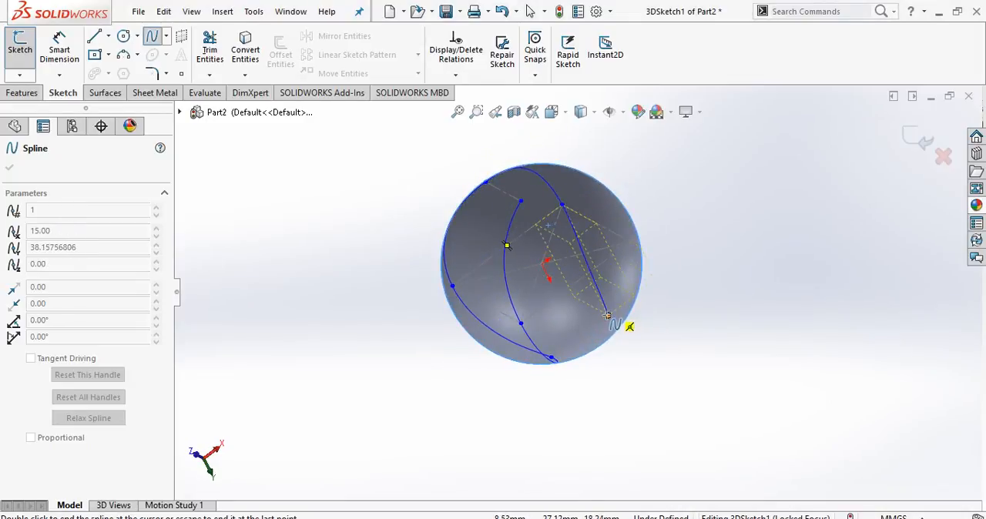
{"action": "middle_click_drag", "start_coordinate": [603, 314], "coordinate": [622, 293]}
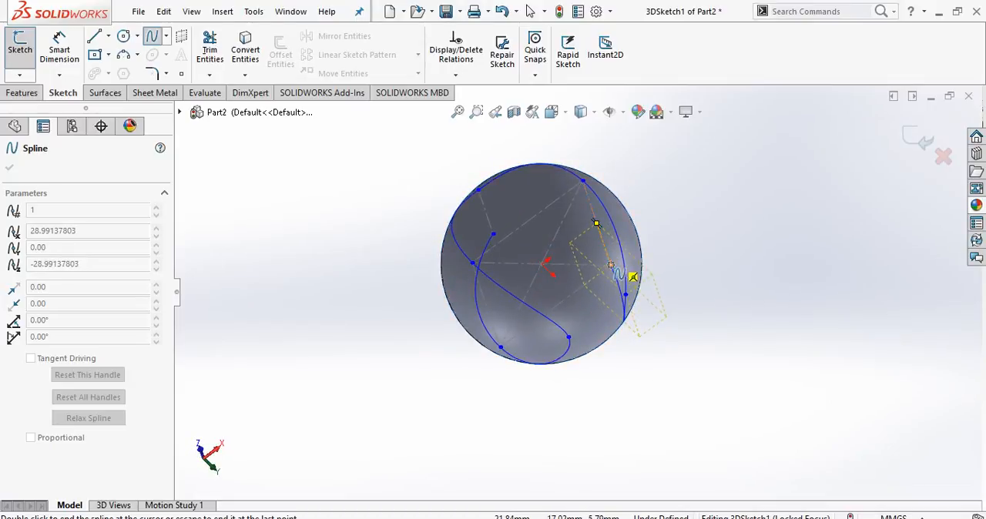
{"action": "left_click", "coordinate": [611, 265]}
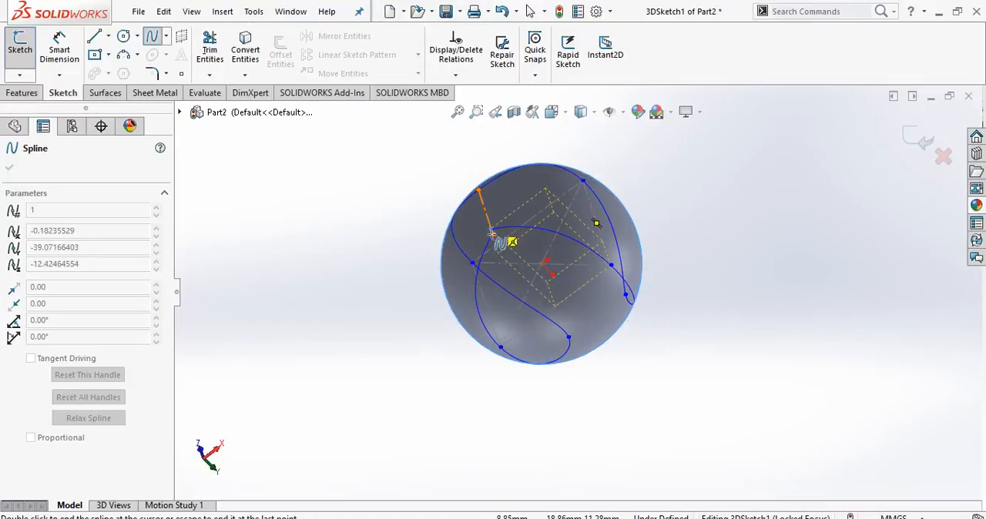
{"action": "double_click", "coordinate": [507, 263]}
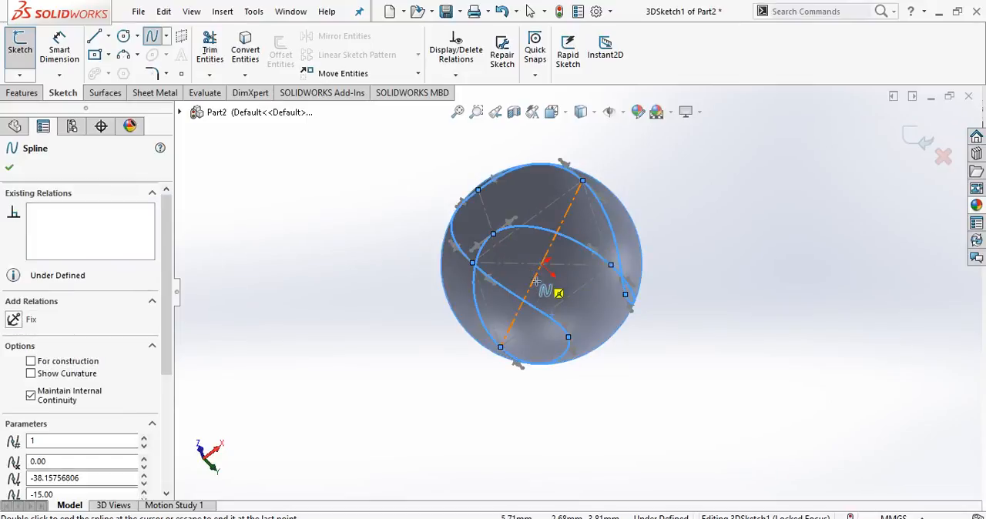
{"action": "middle_click_drag", "start_coordinate": [540, 243], "coordinate": [591, 216]}
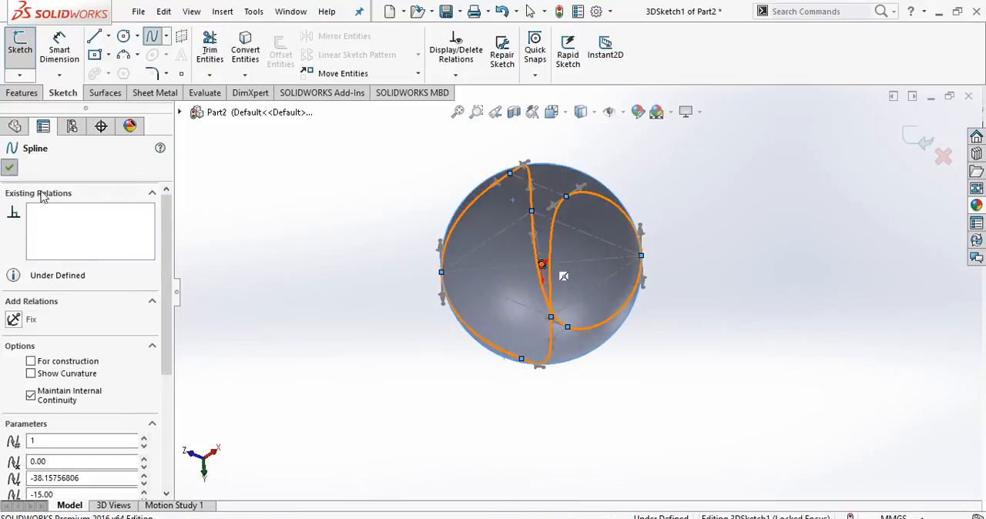
{"action": "key", "text": "Escape"}
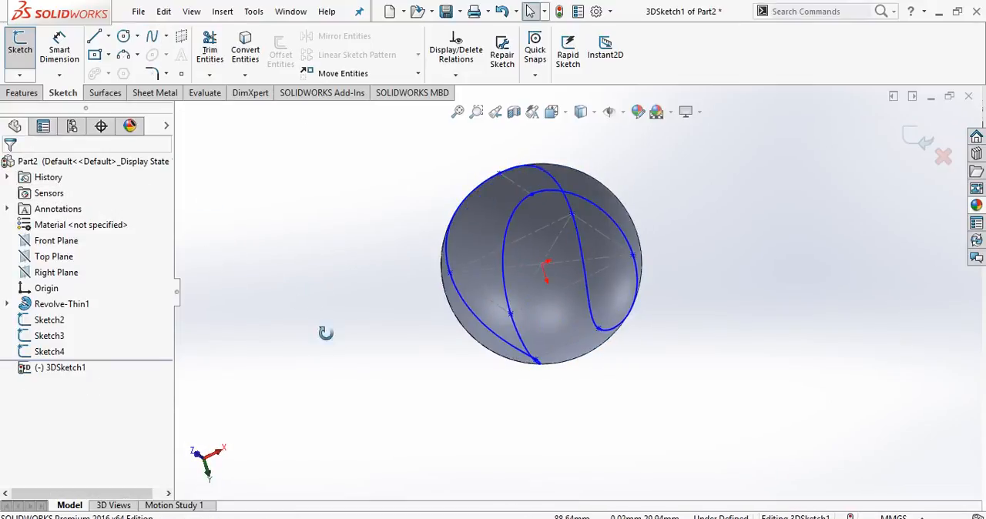
Select the surface spline and add an Along Y relation to its tangent handles at spline points 2 and 4.
{"action": "mouse_move", "coordinate": [325, 333]}
{"action": "middle_mouse_down"}
{"action": "mouse_move", "coordinate": [403, 270]}
{"action": "mouse_move", "coordinate": [335, 269]}
{"action": "mouse_move", "coordinate": [370, 262]}
{"action": "mouse_move", "coordinate": [377, 316]}
{"action": "middle_mouse_up"}
{"action": "scroll", "coordinate": [372, 264], "scroll_direction": "down", "scroll_amount": 2}
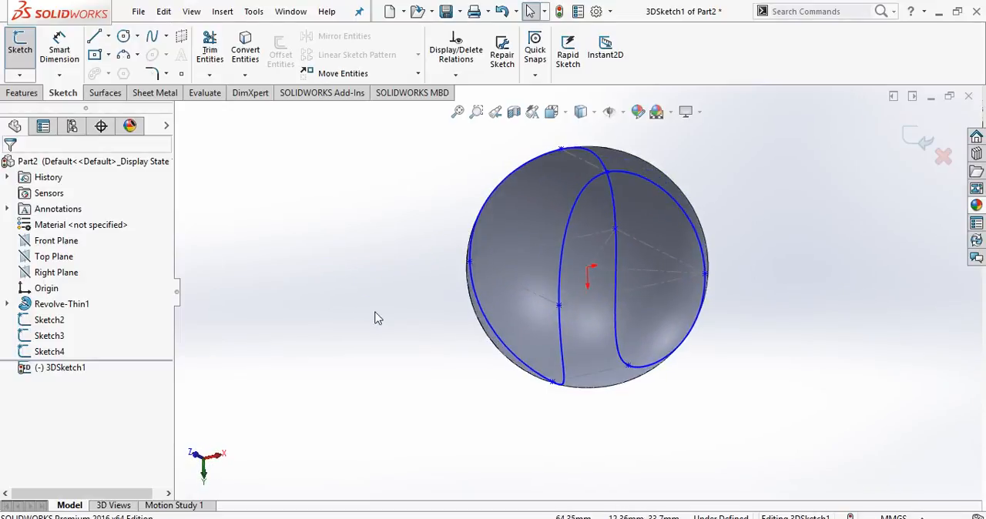
{"action": "left_click", "coordinate": [572, 221]}
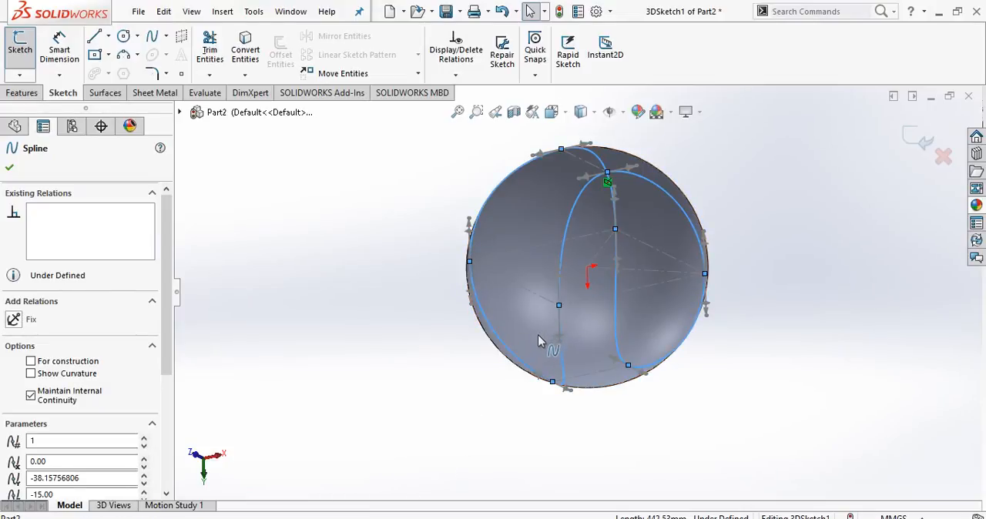
{"action": "mouse_move", "coordinate": [571, 306]}
{"action": "middle_mouse_down"}
{"action": "mouse_move", "coordinate": [588, 310]}
{"action": "mouse_move", "coordinate": [598, 339]}
{"action": "mouse_move", "coordinate": [607, 330]}
{"action": "middle_mouse_up"}
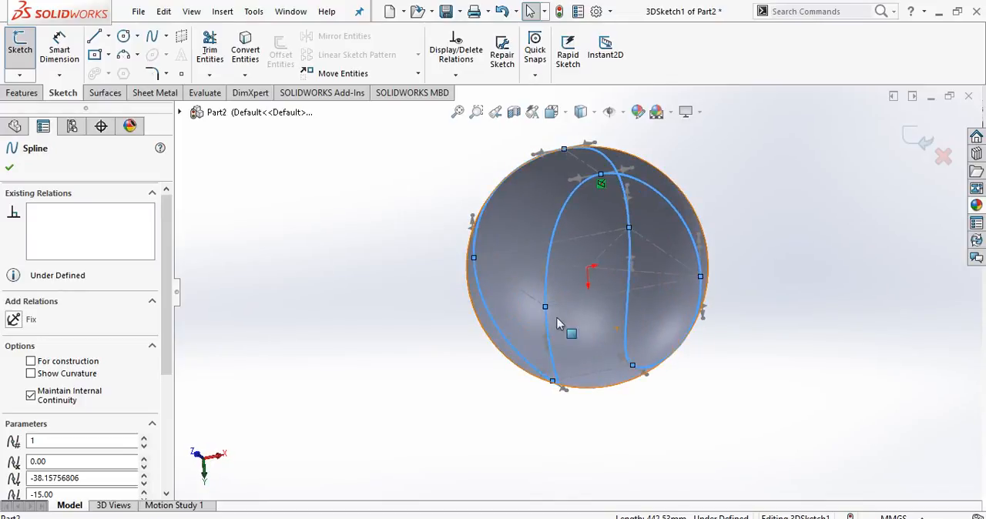
{"action": "left_click", "coordinate": [544, 276]}
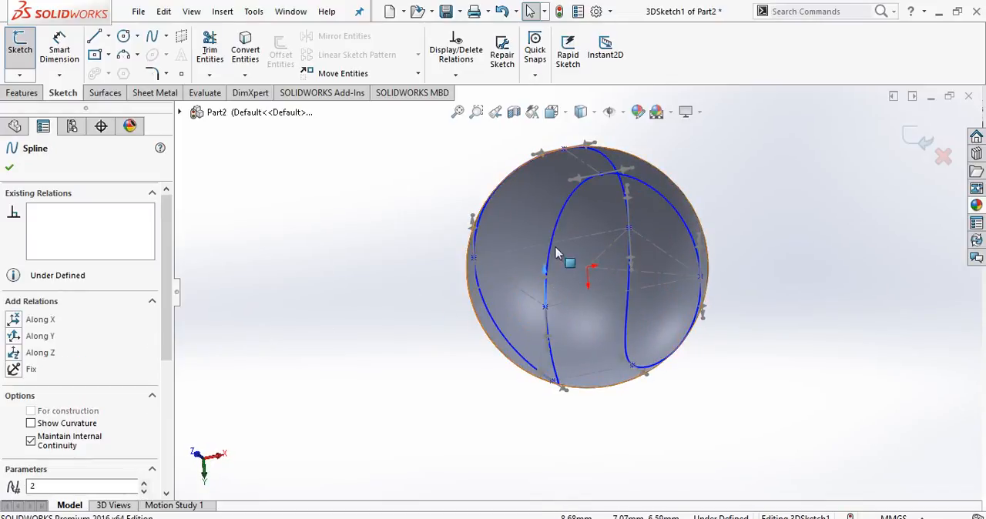
{"action": "middle_click_drag", "start_coordinate": [301, 466], "coordinate": [339, 361]}
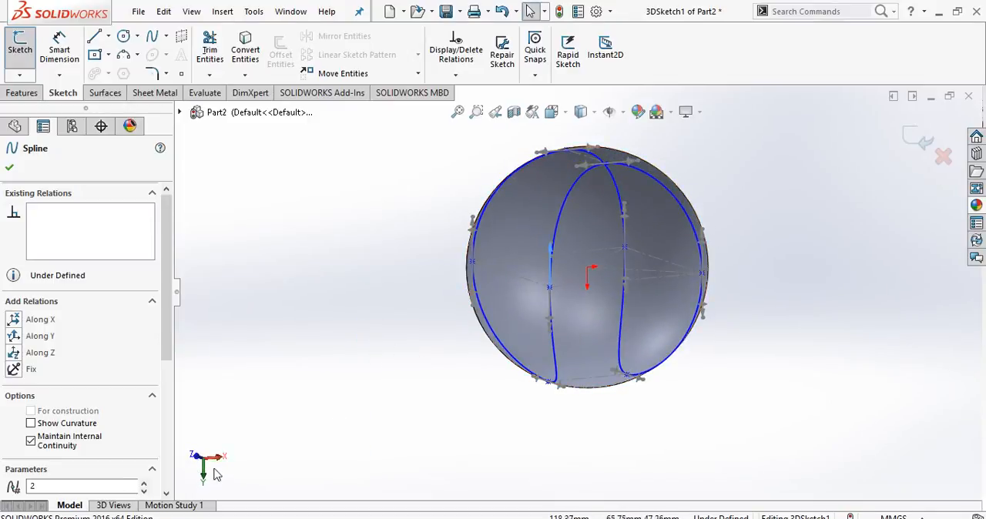
{"action": "left_click", "coordinate": [15, 335]}
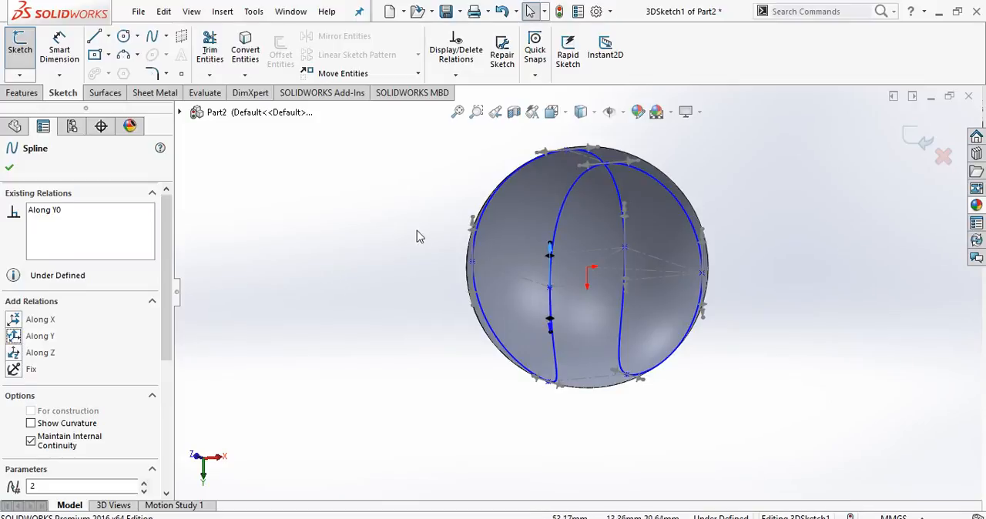
{"action": "left_click", "coordinate": [474, 224]}
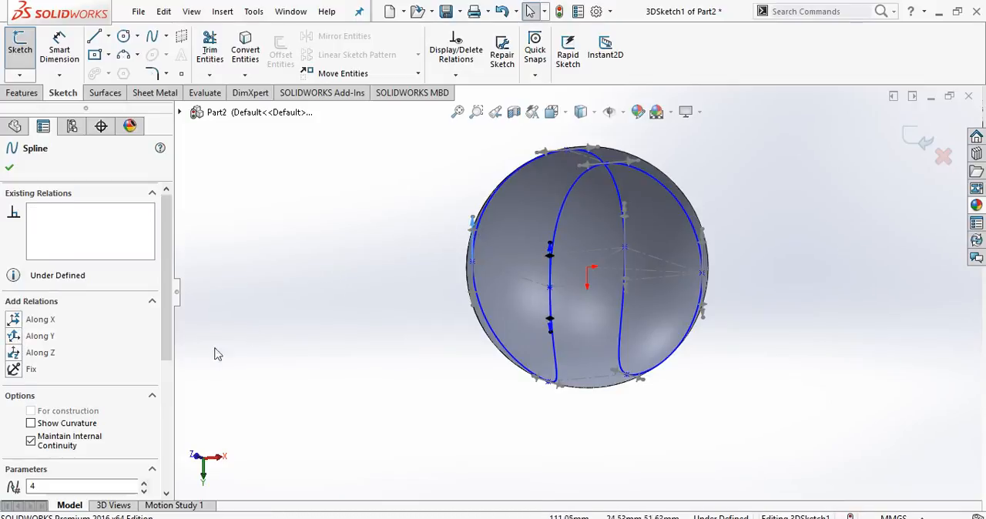
{"action": "left_click", "coordinate": [14, 337]}
Add an Along Y relation to the seam spline's tangent handles at spline points 8 and 6.
{"action": "middle_click_drag", "start_coordinate": [422, 319], "coordinate": [374, 313]}
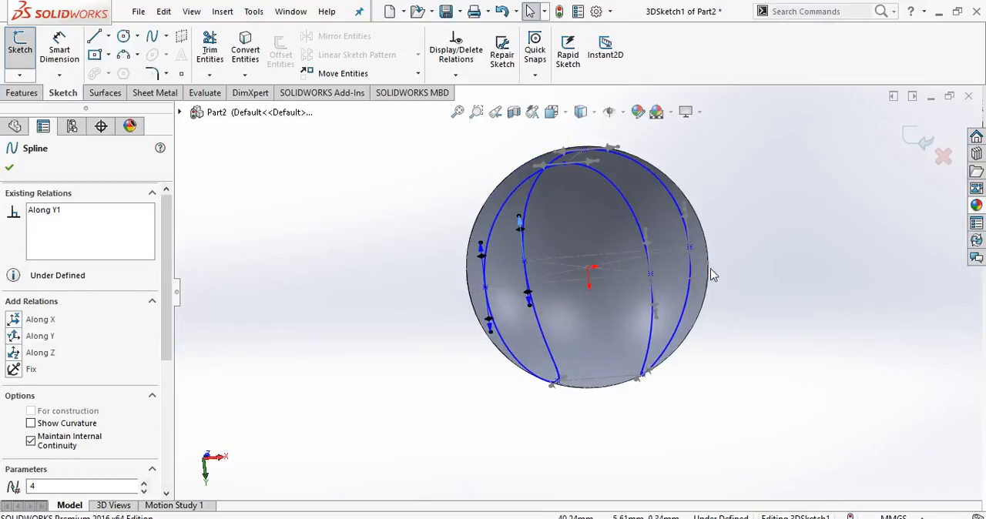
{"action": "left_click", "coordinate": [647, 239]}
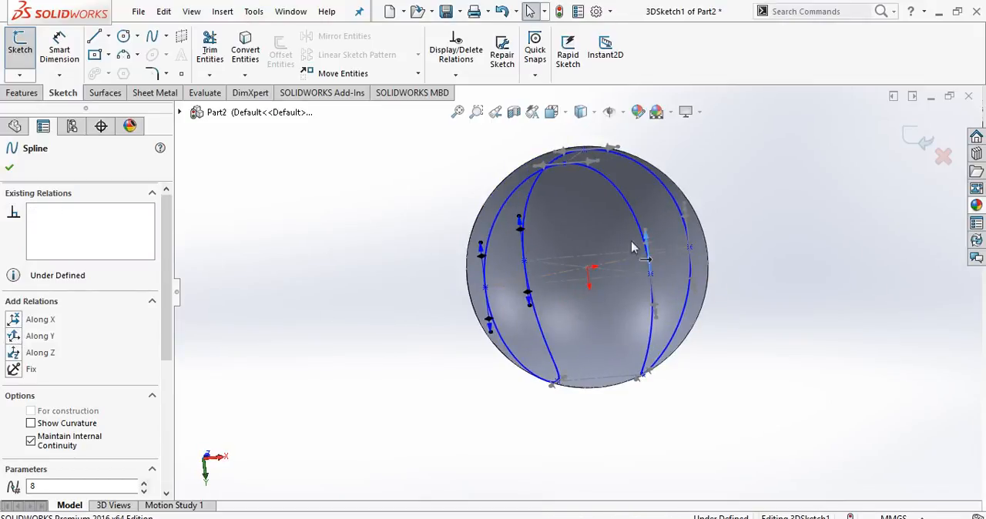
{"action": "left_click", "coordinate": [14, 339]}
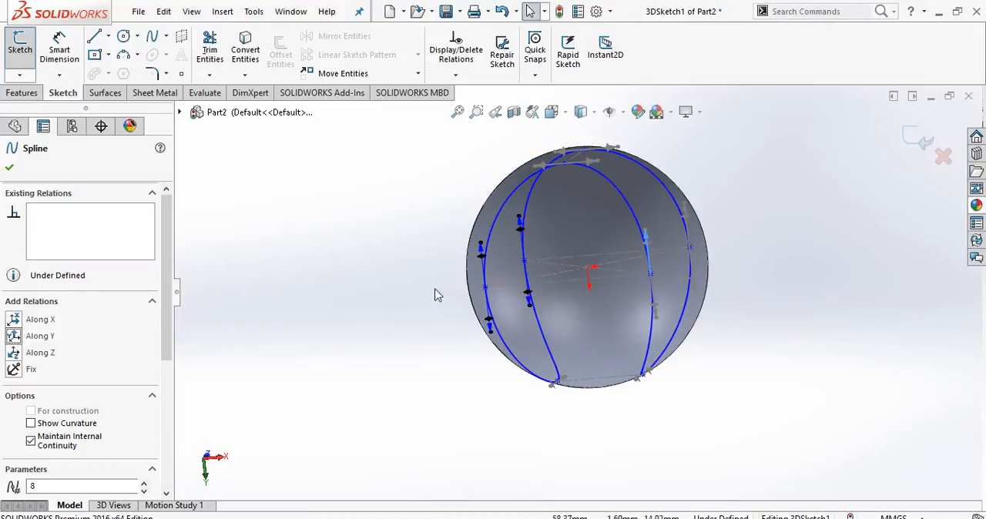
{"action": "left_click", "coordinate": [685, 217]}
{"action": "left_click", "coordinate": [17, 339]}
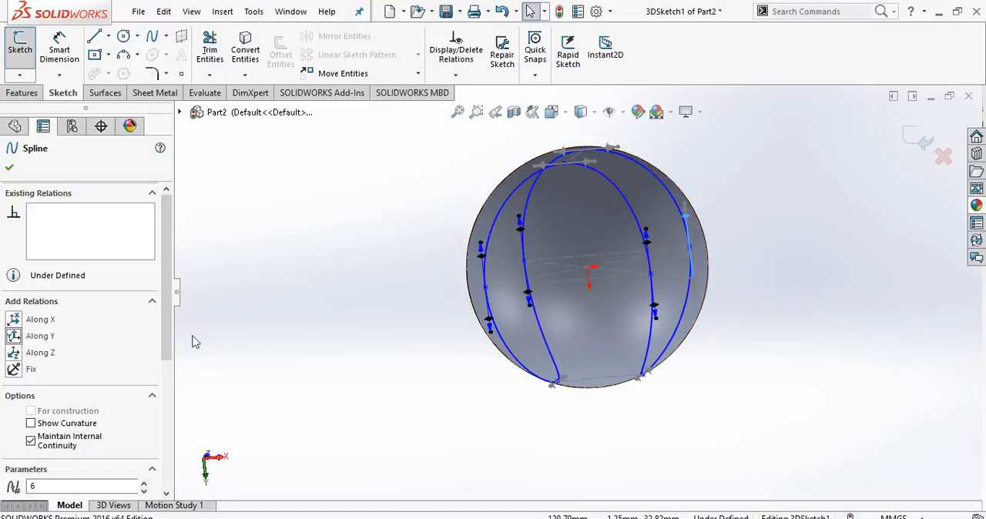
Constrain the spline's tangent handles Along X at points 1 and 5, and Along Z at points 3 and 7.
{"action": "middle_click_drag", "start_coordinate": [319, 342], "coordinate": [238, 475]}
{"action": "left_click", "coordinate": [560, 169]}
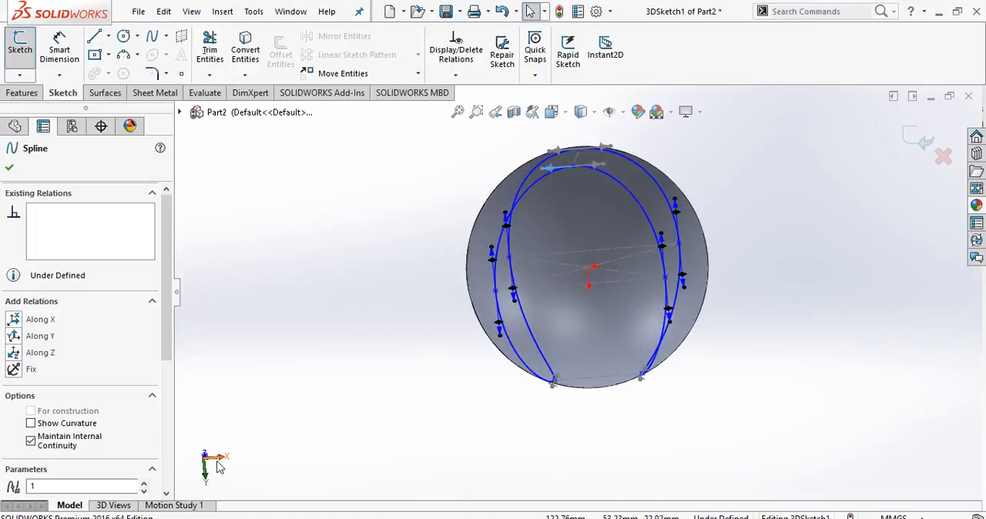
{"action": "left_click", "coordinate": [15, 320]}
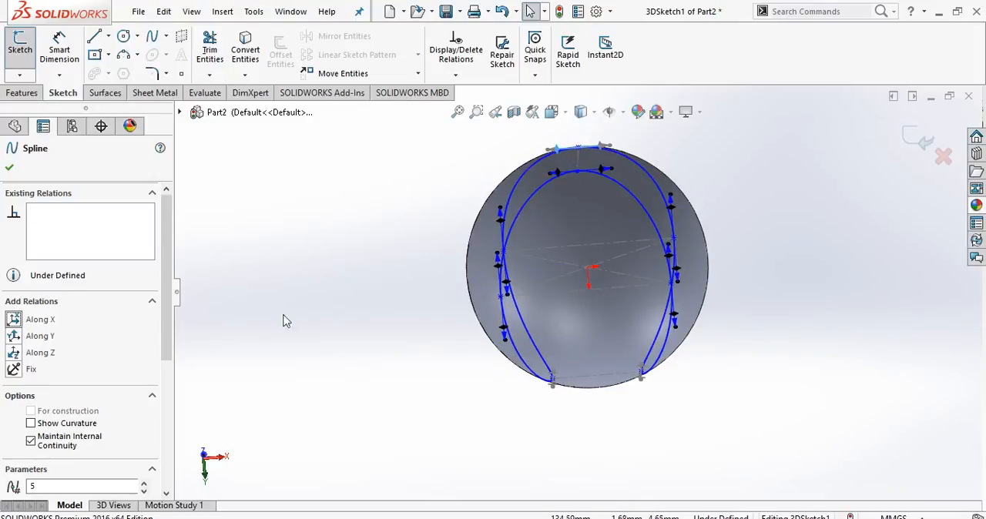
{"action": "middle_click_drag", "start_coordinate": [416, 379], "coordinate": [603, 414]}
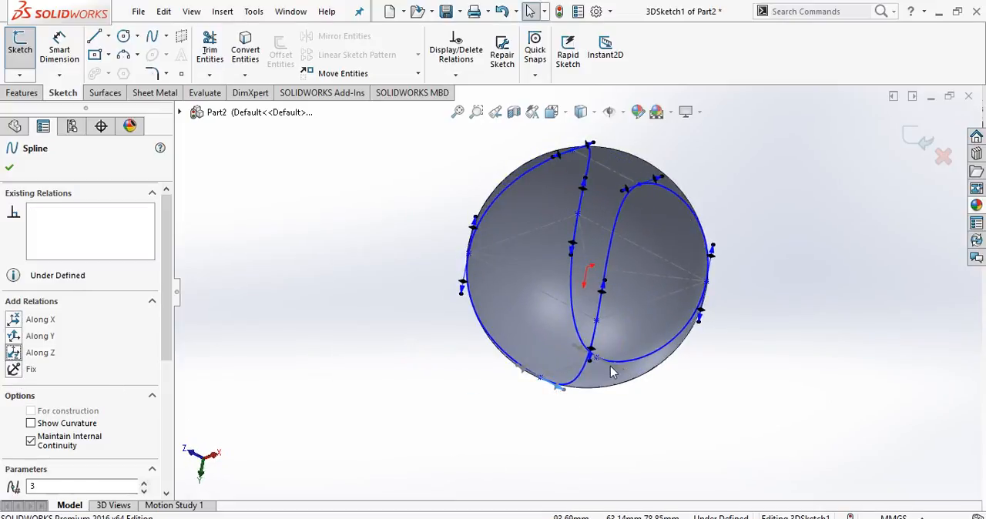
{"action": "middle_click_drag", "start_coordinate": [623, 409], "coordinate": [635, 381]}
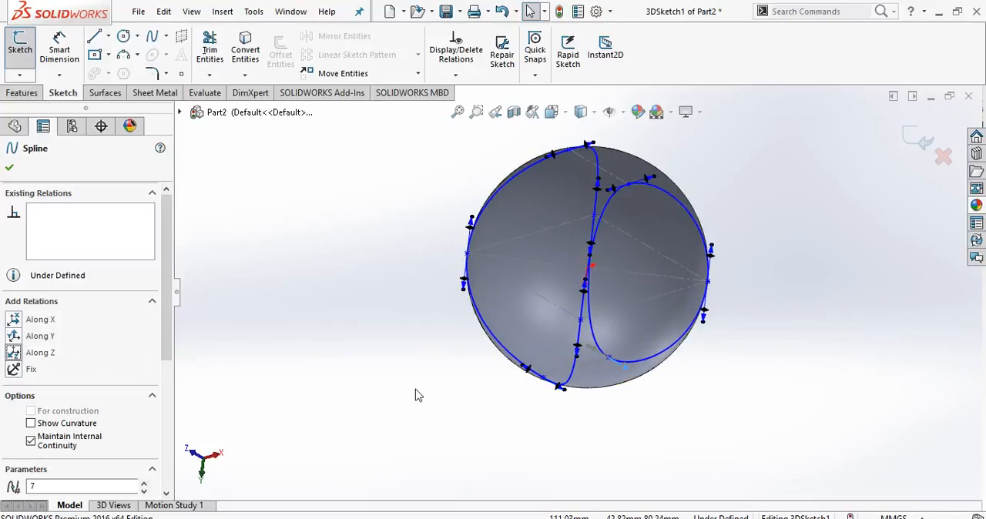
Clear the handle selection, review the constrained seam spline around the sphere and close 3DSketch1.
{"action": "left_click", "coordinate": [508, 411]}
{"action": "scroll", "coordinate": [510, 412], "scroll_direction": "up", "scroll_amount": 1}
{"action": "middle_click_drag", "start_coordinate": [510, 412], "coordinate": [587, 273]}
{"action": "middle_click_drag", "start_coordinate": [516, 403], "coordinate": [589, 292]}
{"action": "scroll", "coordinate": [696, 288], "scroll_direction": "down", "scroll_amount": 1}
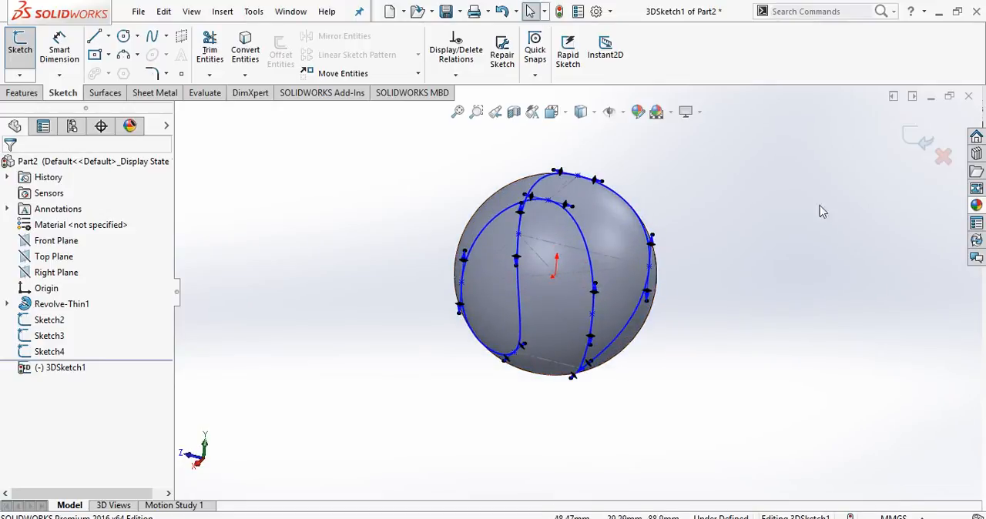
{"action": "left_click", "coordinate": [917, 145]}
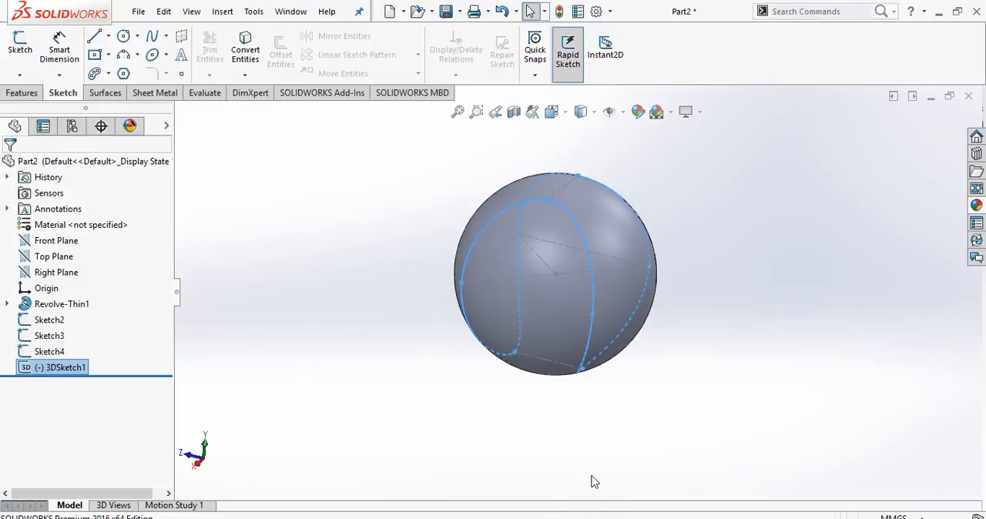
Create an Intersection split line on the sphere's outer face using 3DSketch1 with the Natural option.
{"action": "mouse_move", "coordinate": [445, 413]}
{"action": "middle_mouse_down"}
{"action": "mouse_move", "coordinate": [565, 394]}
{"action": "mouse_move", "coordinate": [547, 451]}
{"action": "middle_mouse_up"}
{"action": "middle_click_drag", "start_coordinate": [548, 403], "coordinate": [524, 433]}
{"action": "key", "text": "Escape"}
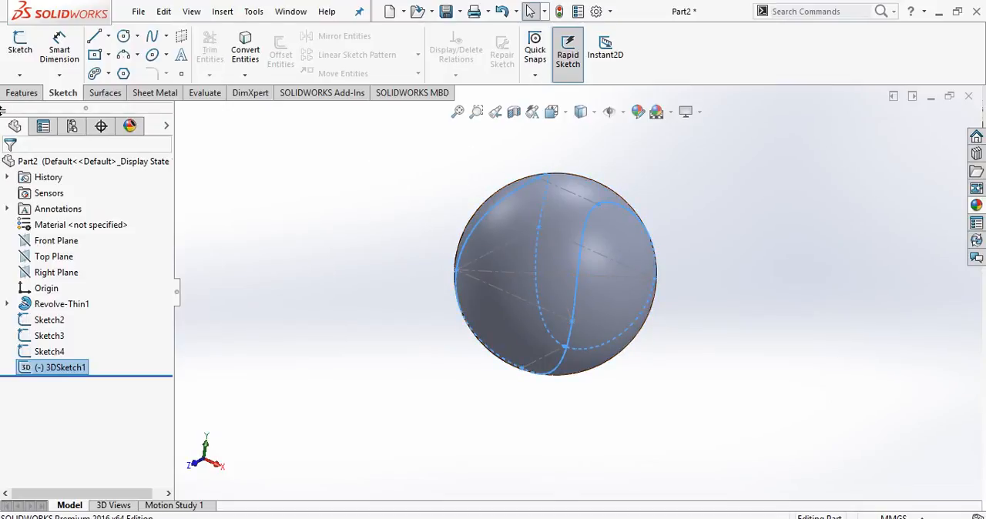
{"action": "left_click", "coordinate": [21, 92]}
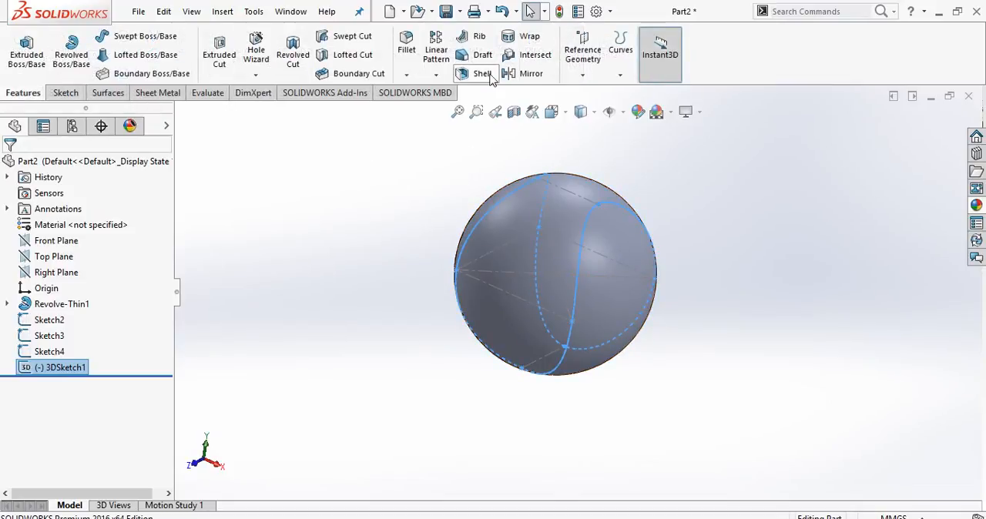
{"action": "left_click", "coordinate": [619, 76]}
{"action": "left_click", "coordinate": [646, 92]}
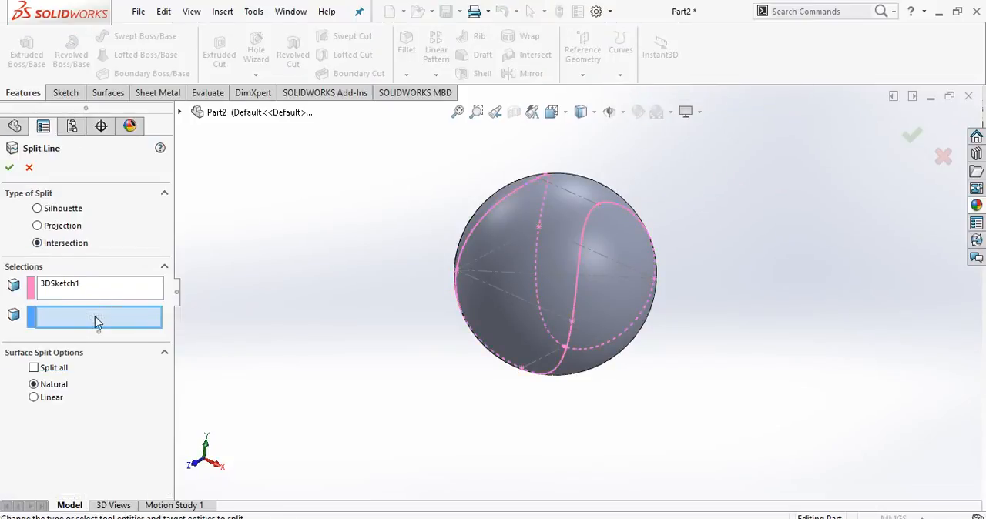
{"action": "left_click", "coordinate": [528, 216]}
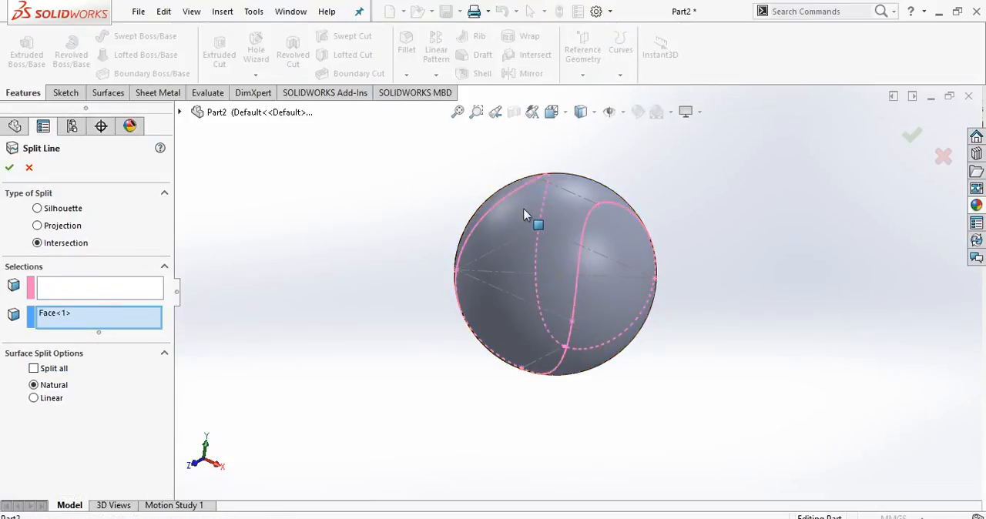
{"action": "left_click", "coordinate": [10, 168]}
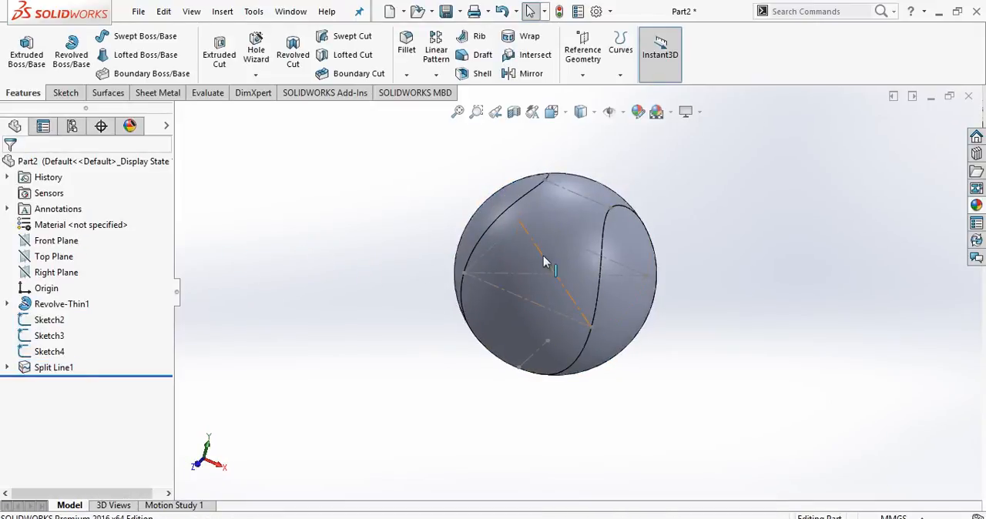
Check how the seam divides the sphere by selecting each of the two split faces in turn.
{"action": "left_click", "coordinate": [548, 249]}
{"action": "left_click", "coordinate": [565, 235]}
{"action": "left_click", "coordinate": [621, 238]}
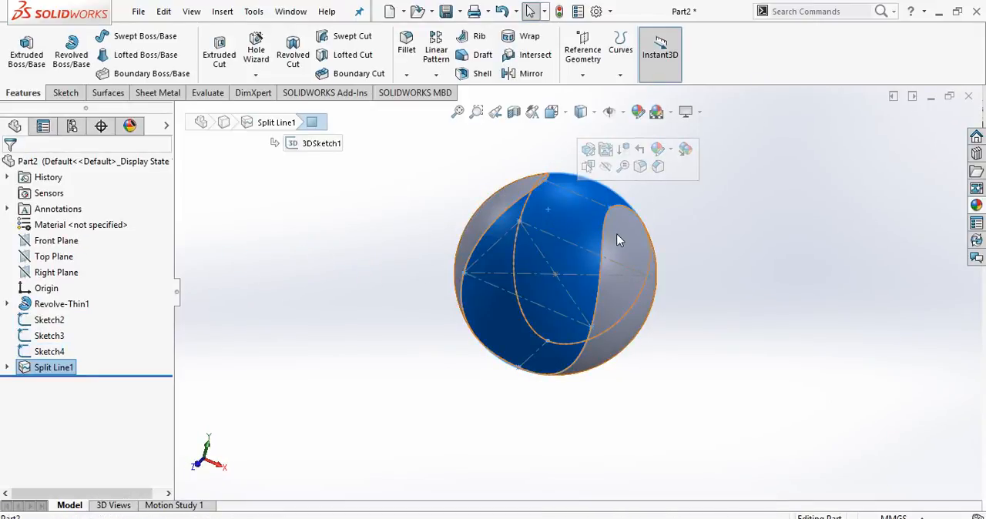
{"action": "left_click", "coordinate": [568, 225]}
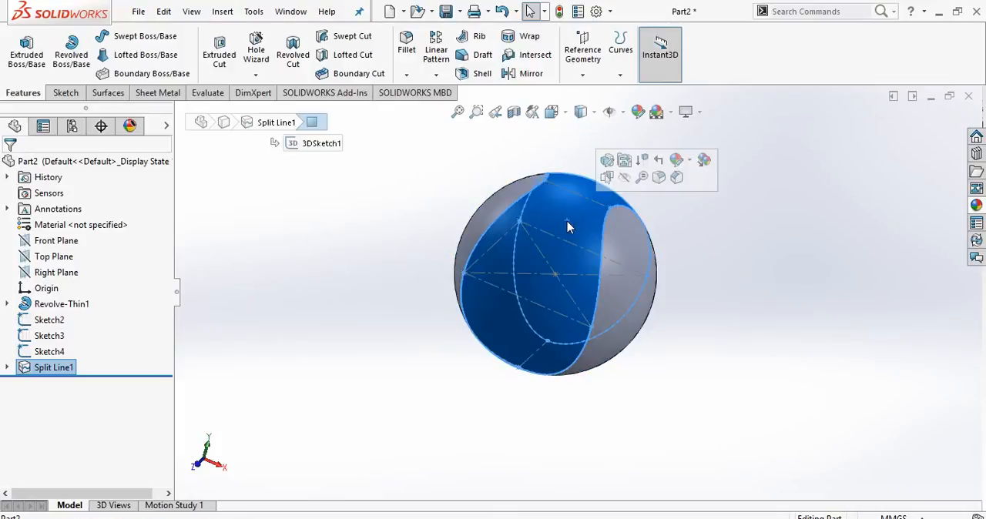
{"action": "left_click", "coordinate": [621, 237]}
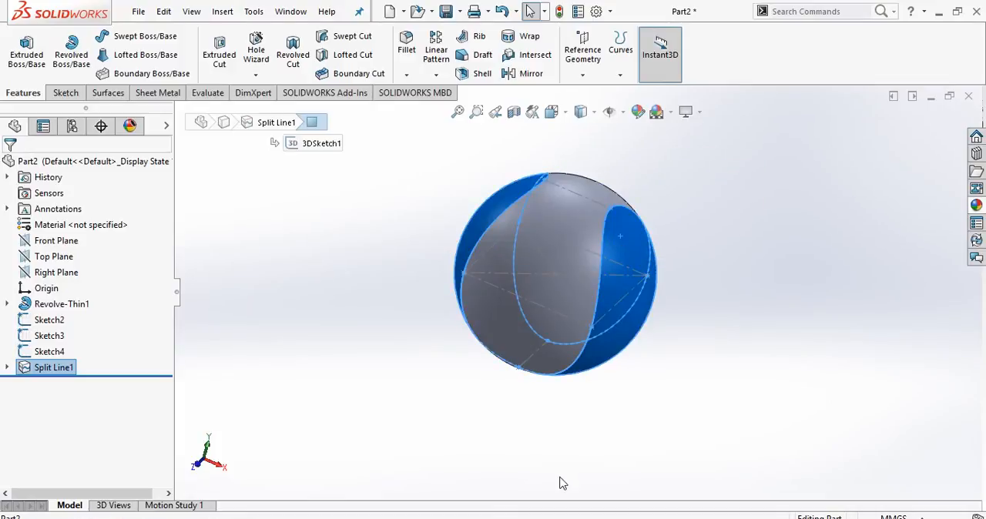
{"action": "scroll", "coordinate": [494, 399], "scroll_direction": "up", "scroll_amount": 2}
{"action": "left_click", "coordinate": [494, 399]}
{"action": "scroll", "coordinate": [564, 251], "scroll_direction": "down", "scroll_amount": 3}
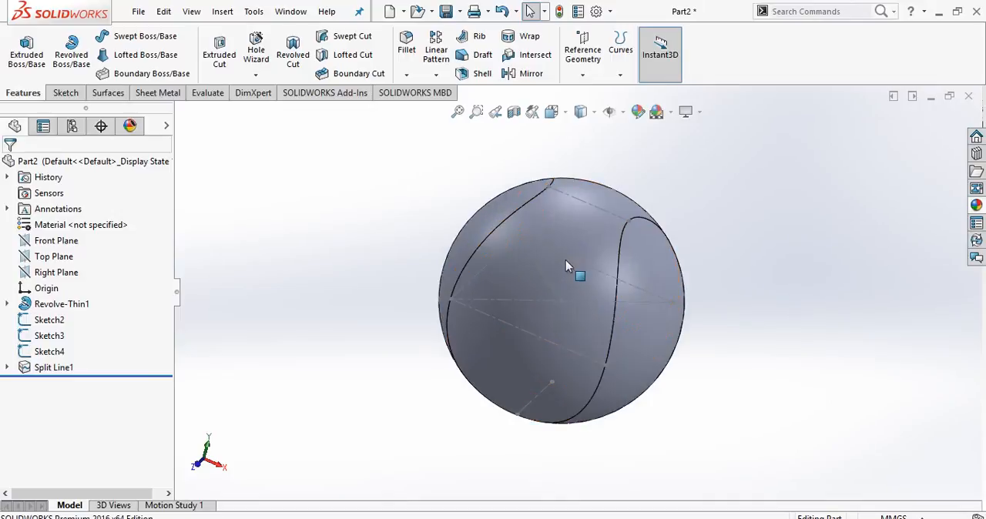
{"action": "middle_click_drag", "start_coordinate": [574, 271], "coordinate": [590, 275]}
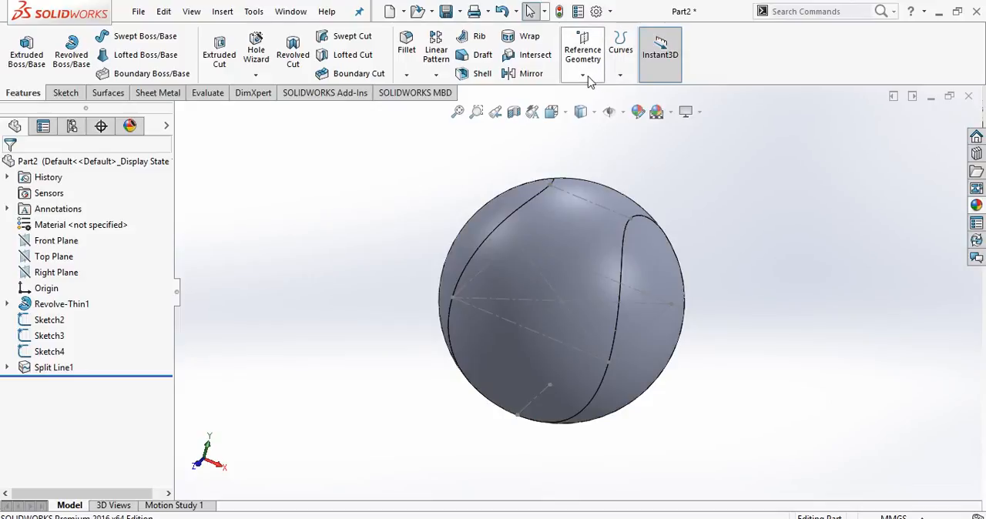
Start a new 3D sketch on the split sphere.
{"action": "left_click", "coordinate": [65, 93]}
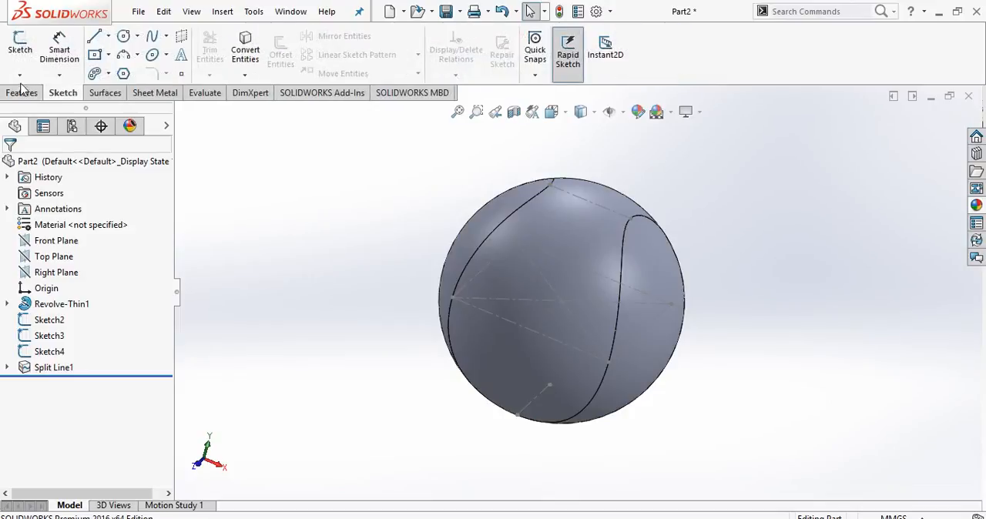
{"action": "left_click", "coordinate": [19, 77]}
{"action": "left_click", "coordinate": [48, 109]}
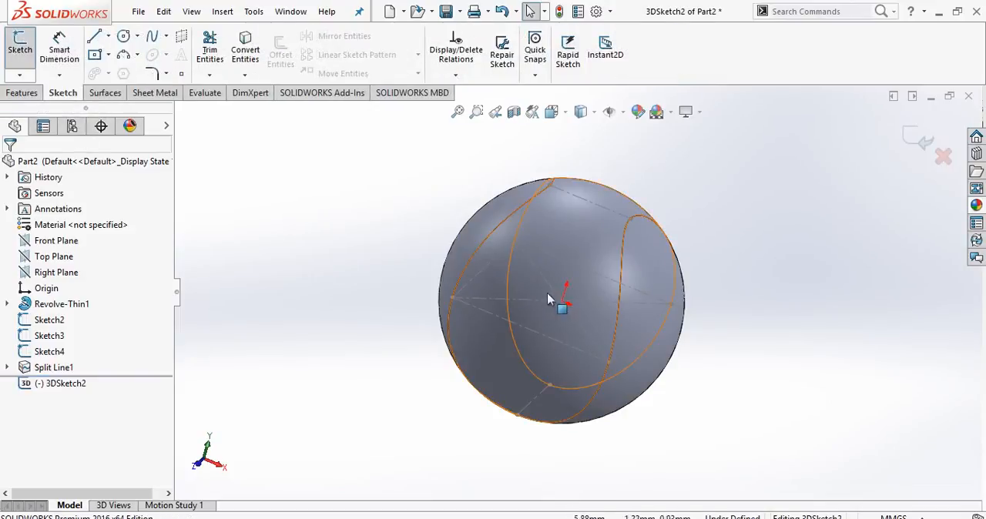
Draw a centerline from the origin to the seam vertex at the end of the construction line, and close the 3D sketch.
{"action": "left_click", "coordinate": [108, 36]}
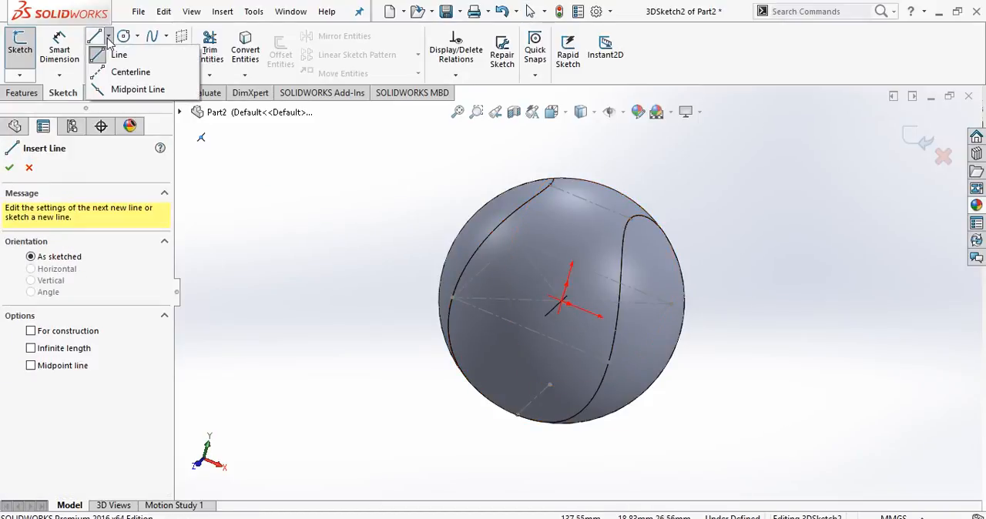
{"action": "left_click", "coordinate": [130, 70]}
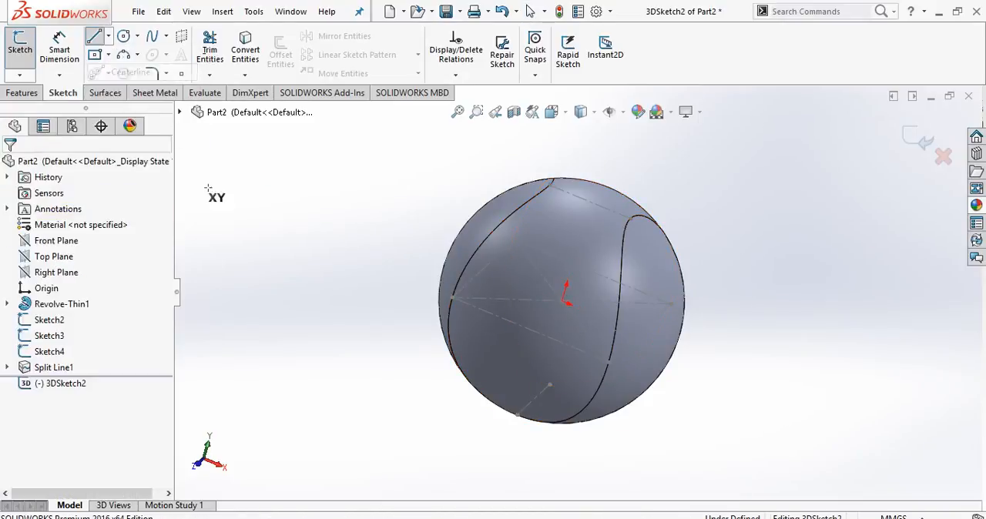
{"action": "left_click", "coordinate": [588, 311]}
{"action": "middle_click_drag", "start_coordinate": [563, 286], "coordinate": [594, 257]}
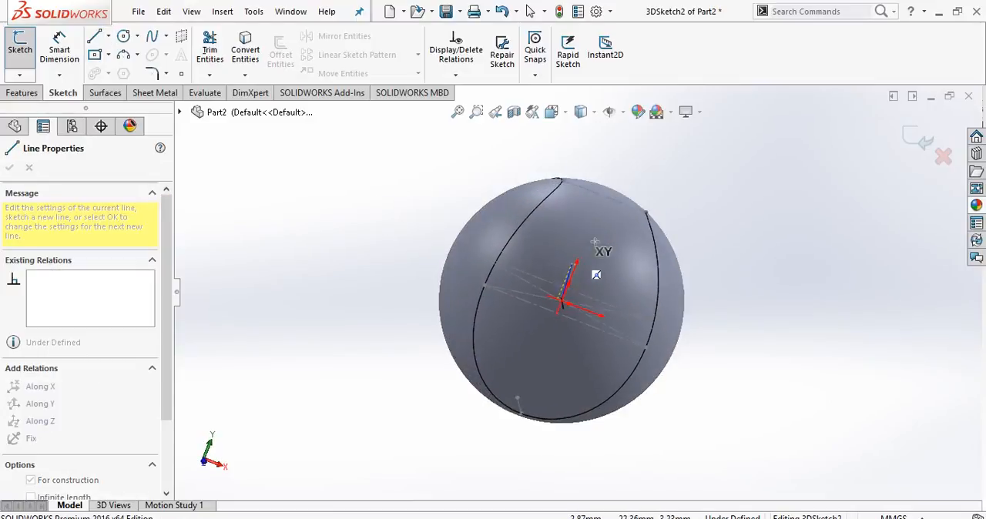
{"action": "left_click", "coordinate": [646, 212]}
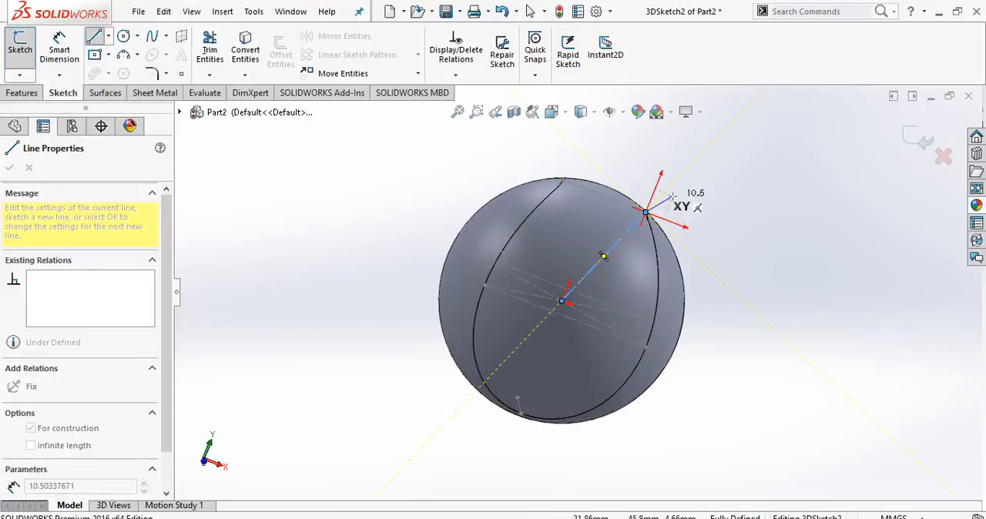
{"action": "middle_click_drag", "start_coordinate": [661, 209], "coordinate": [660, 254]}
{"action": "right_click", "coordinate": [717, 187]}
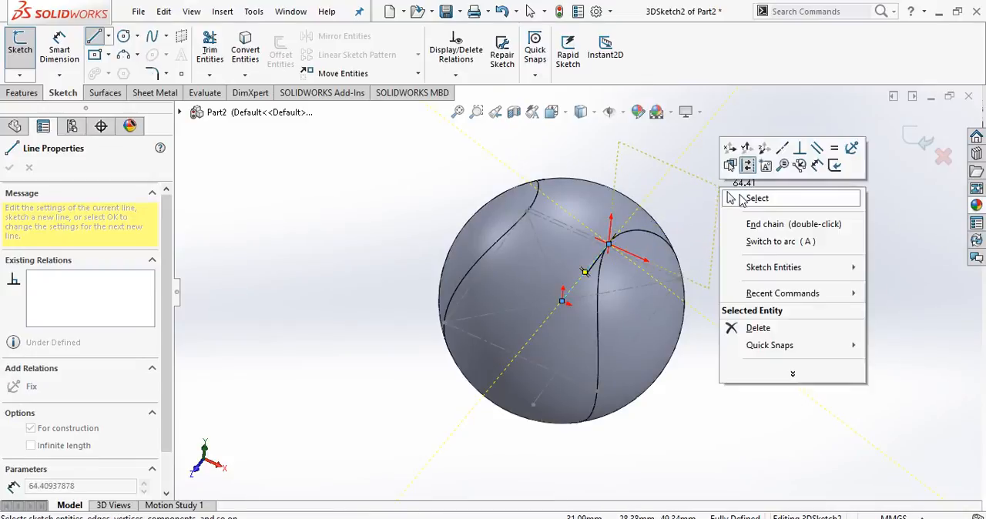
{"action": "left_click", "coordinate": [742, 192]}
{"action": "key", "text": "Escape"}
{"action": "left_click", "coordinate": [924, 148]}
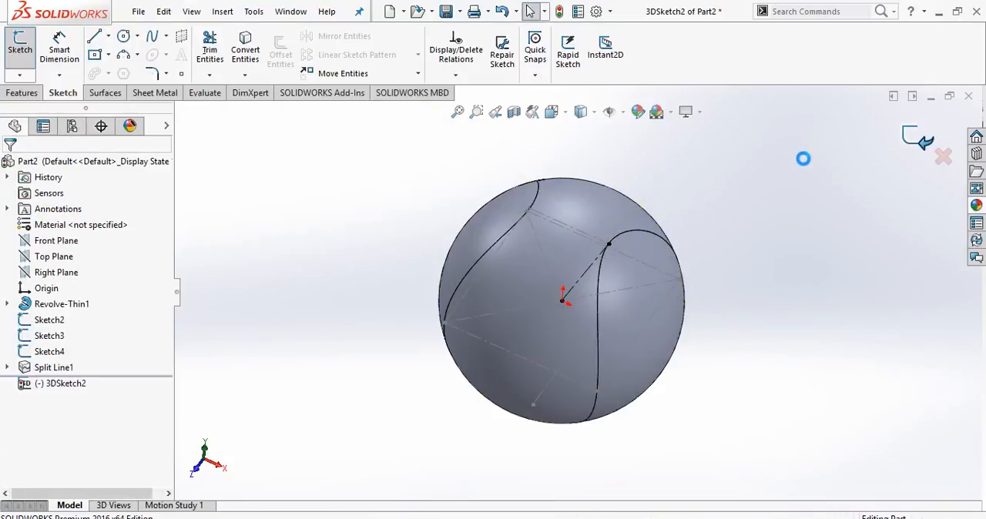
Create a reference plane perpendicular to the 3D sketch's centerline and coincident with its endpoint at the sphere's origin.
{"action": "left_click", "coordinate": [15, 93]}
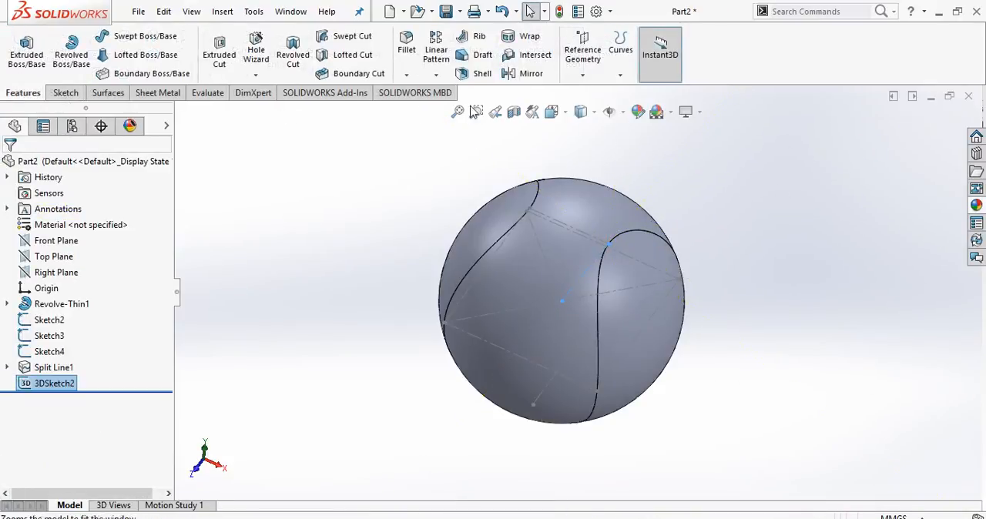
{"action": "left_click", "coordinate": [582, 50]}
{"action": "left_click", "coordinate": [595, 92]}
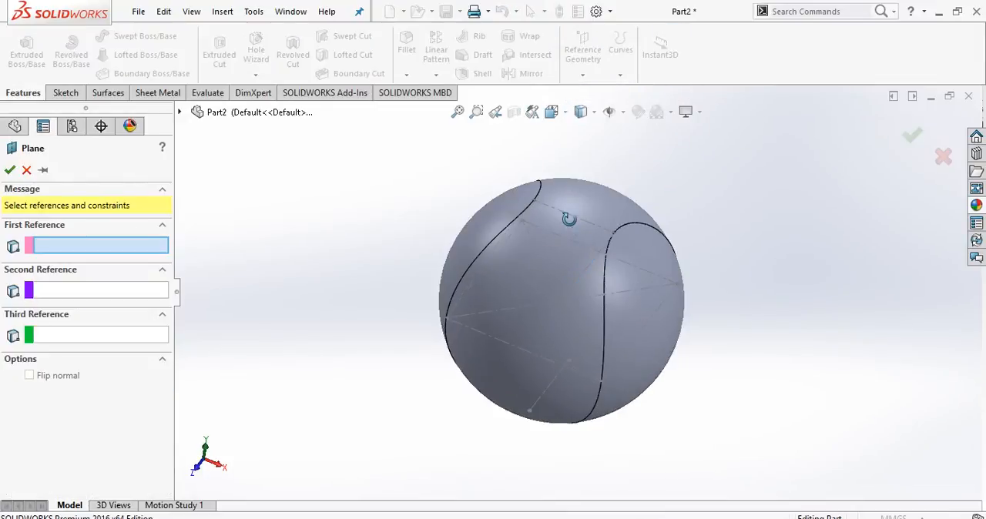
{"action": "left_click", "coordinate": [587, 270]}
{"action": "scroll", "coordinate": [570, 282], "scroll_direction": "up", "scroll_amount": 5}
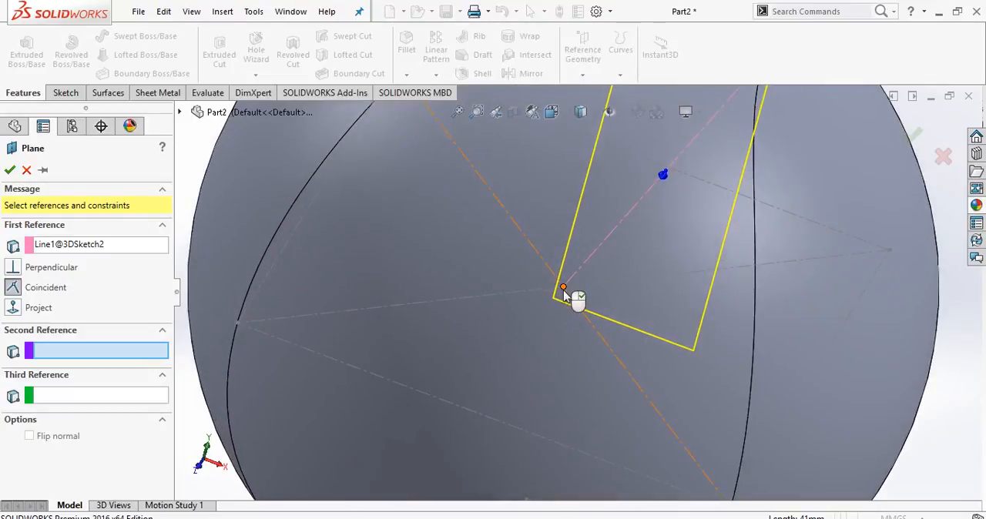
{"action": "left_click", "coordinate": [563, 289]}
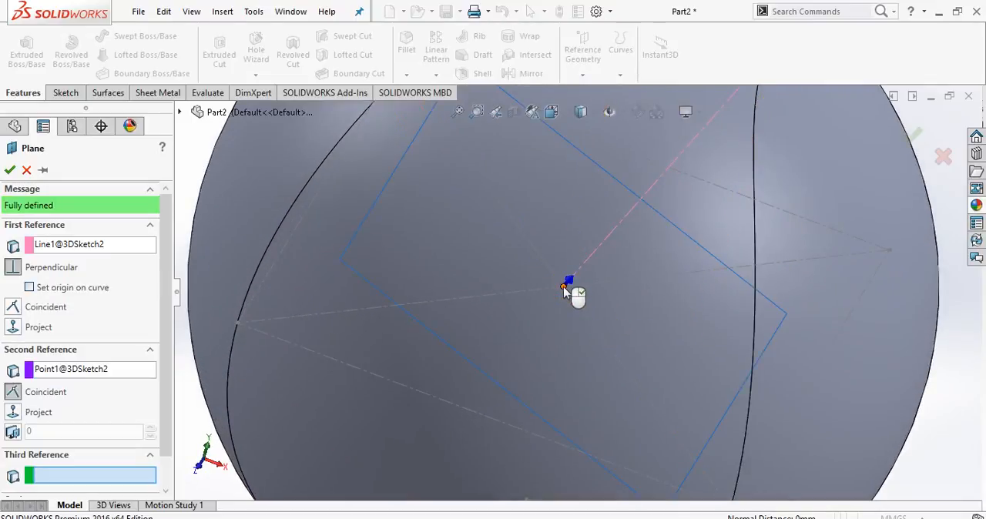
{"action": "scroll", "coordinate": [564, 291], "scroll_direction": "down", "scroll_amount": 5}
{"action": "left_click", "coordinate": [10, 171]}
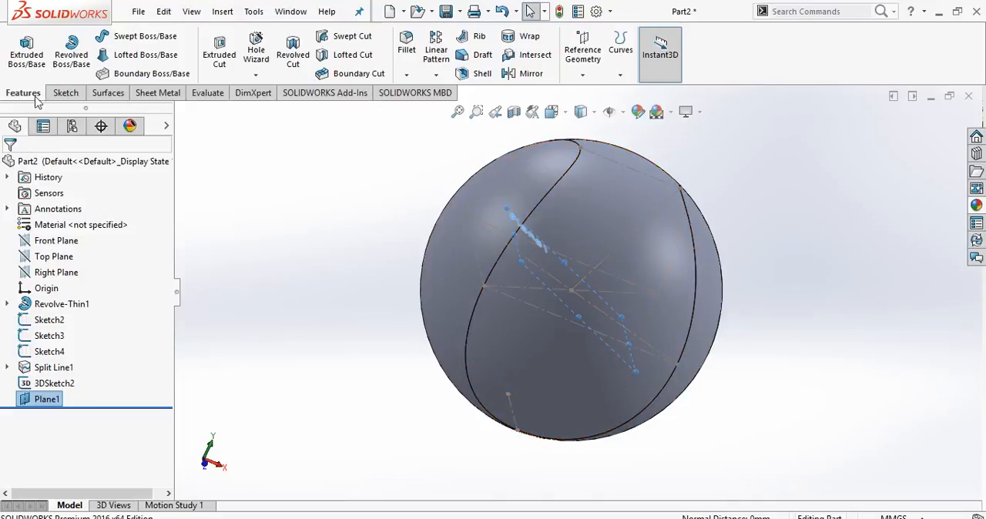
Start a sketch on Plane1 and draw an open V of two lines, each about 5 mm long, meeting at the origin.
{"action": "left_click", "coordinate": [65, 95]}
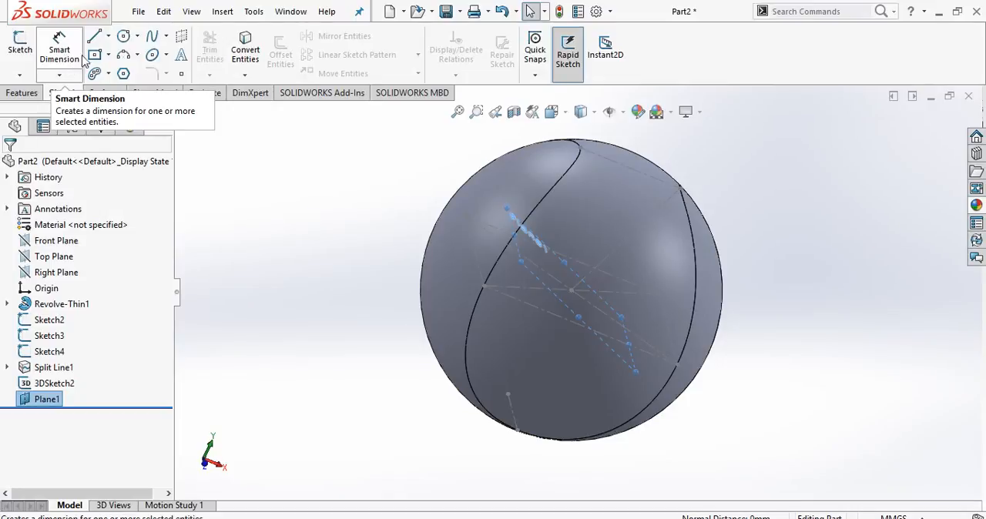
{"action": "left_click", "coordinate": [21, 43]}
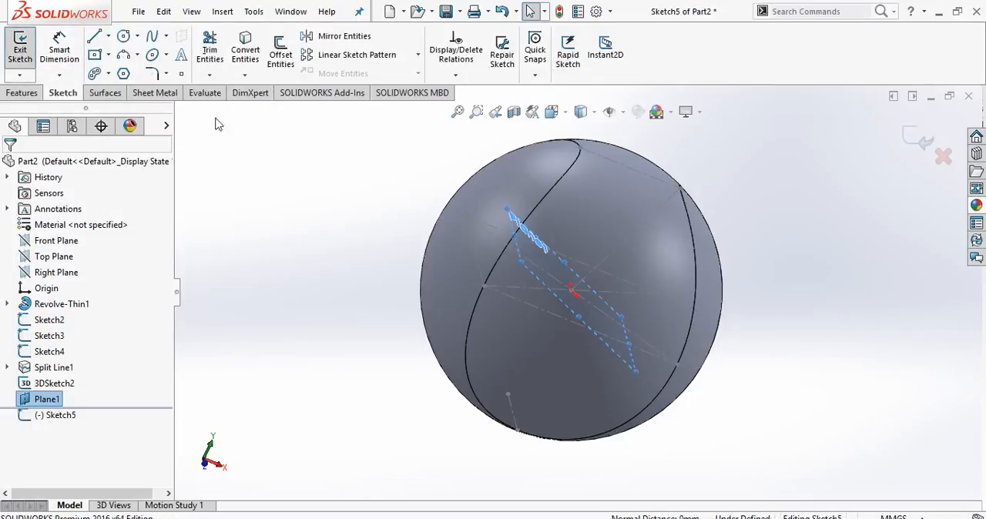
{"action": "key", "text": "ctrl+8"}
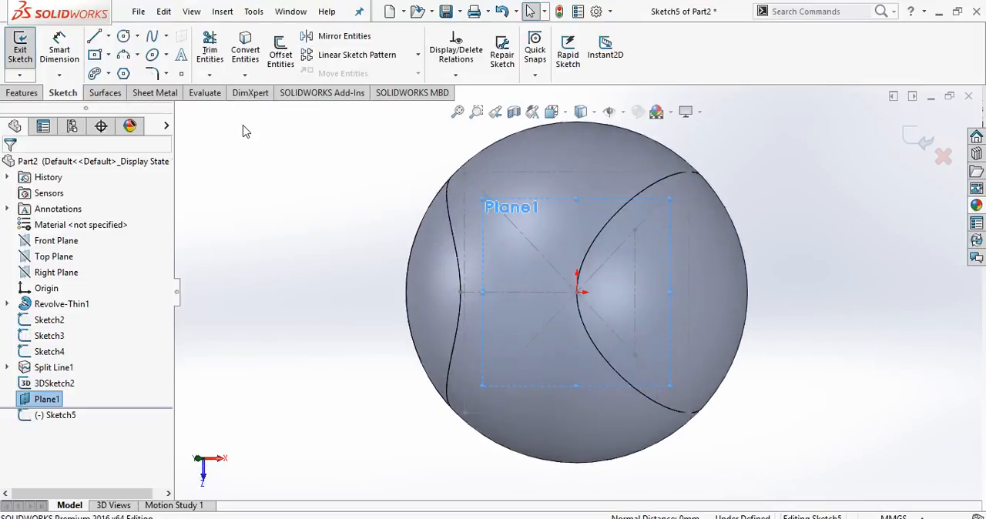
{"action": "scroll", "coordinate": [695, 306], "scroll_direction": "down", "scroll_amount": 2}
{"action": "scroll", "coordinate": [593, 269], "scroll_direction": "down", "scroll_amount": 2}
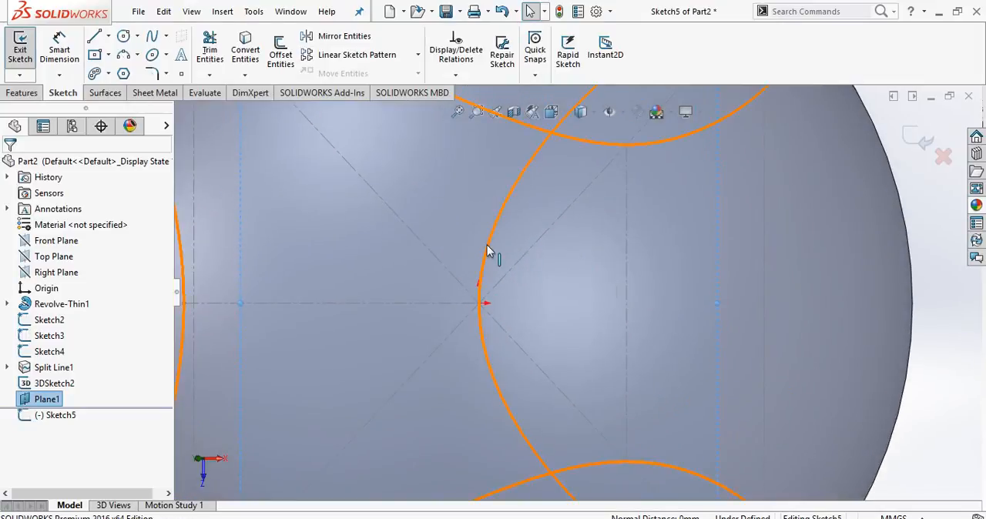
{"action": "scroll", "coordinate": [315, 203], "scroll_direction": "down", "scroll_amount": 1}
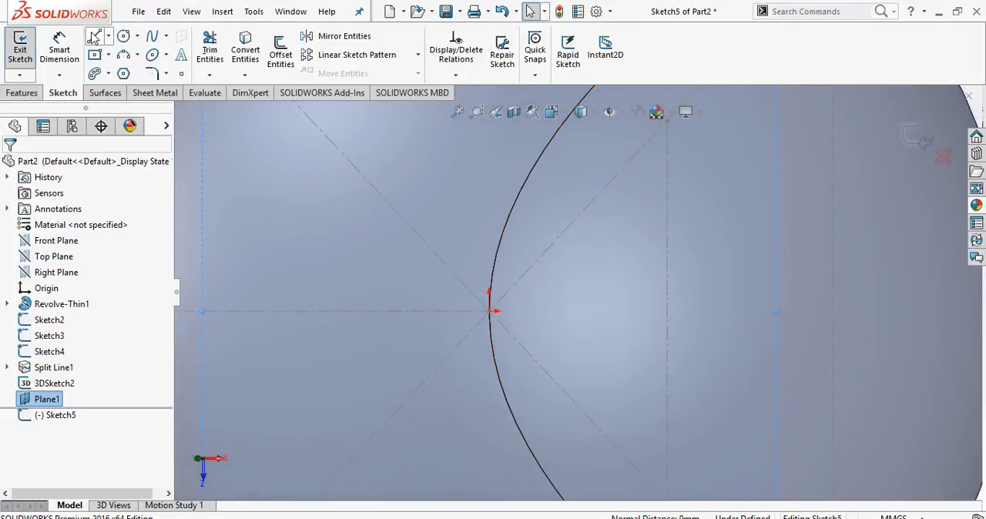
{"action": "left_click", "coordinate": [94, 36]}
{"action": "left_click", "coordinate": [441, 279]}
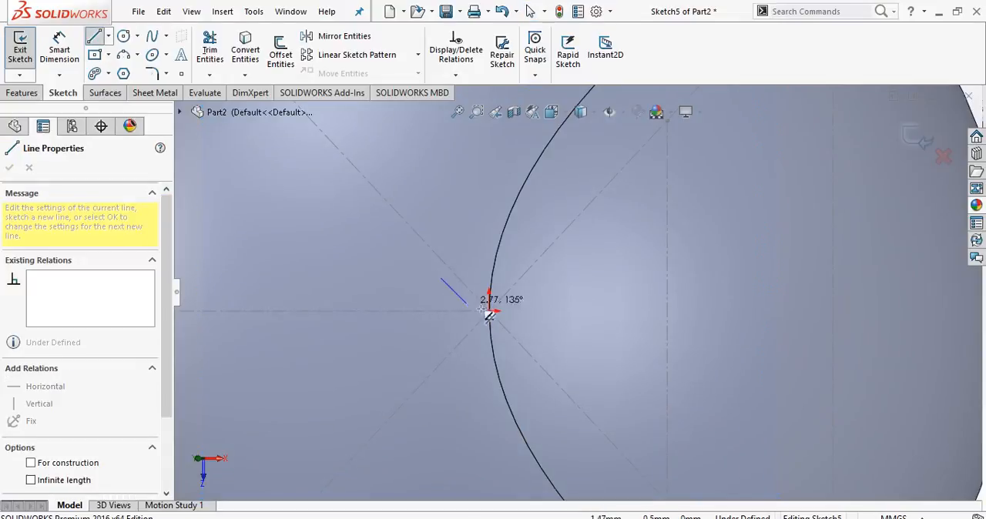
{"action": "left_click", "coordinate": [490, 311]}
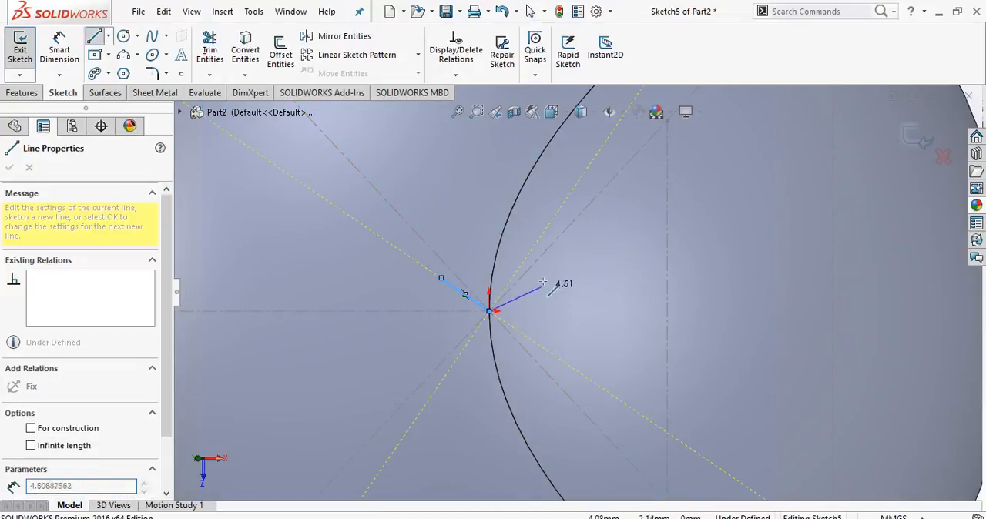
{"action": "left_click", "coordinate": [545, 279]}
{"action": "key", "text": "Escape"}
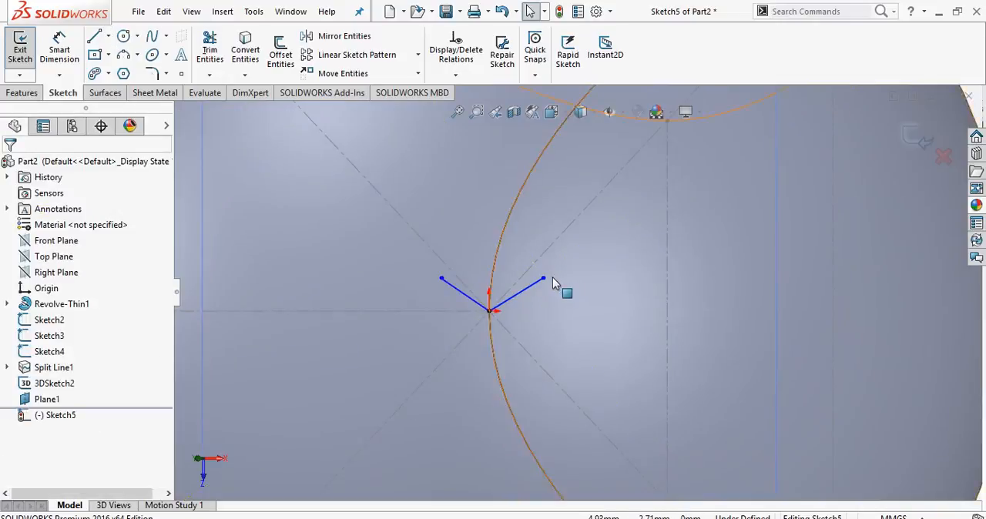
Align the V's two free endpoints with a horizontal relation and make its two lines equal in length.
{"action": "scroll", "coordinate": [553, 277], "scroll_direction": "down", "scroll_amount": 3}
{"action": "left_click", "coordinate": [525, 292]}
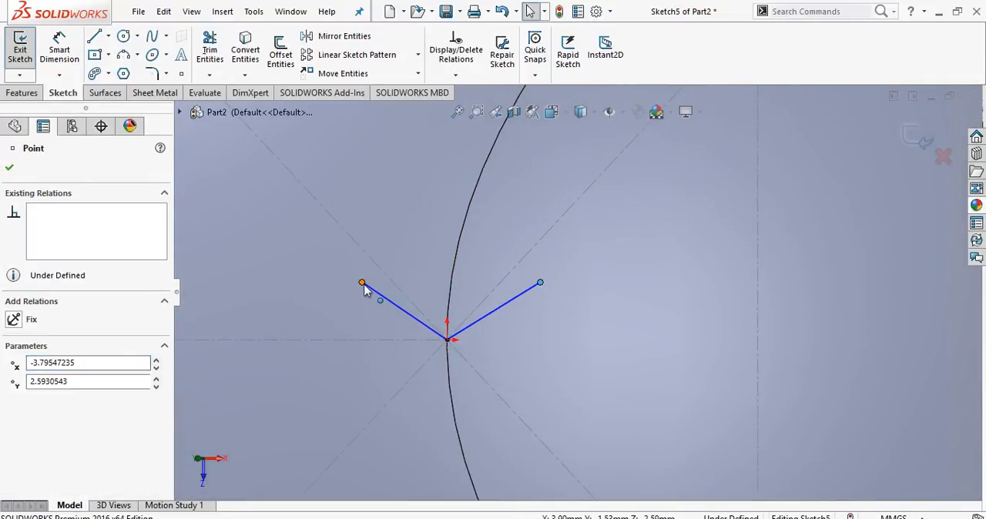
{"action": "left_click", "coordinate": [363, 285], "text": "ctrl"}
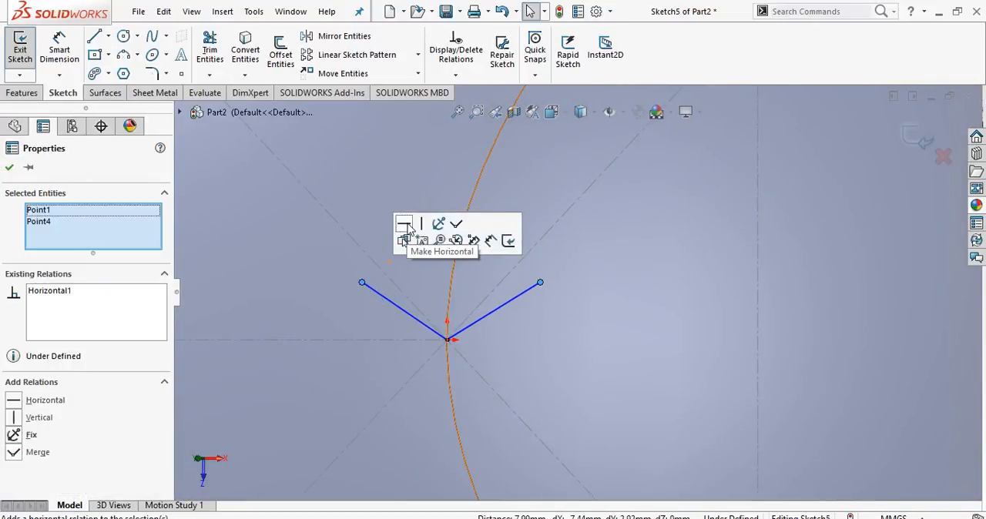
{"action": "left_click", "coordinate": [401, 309]}
{"action": "left_click", "coordinate": [487, 316], "text": "ctrl"}
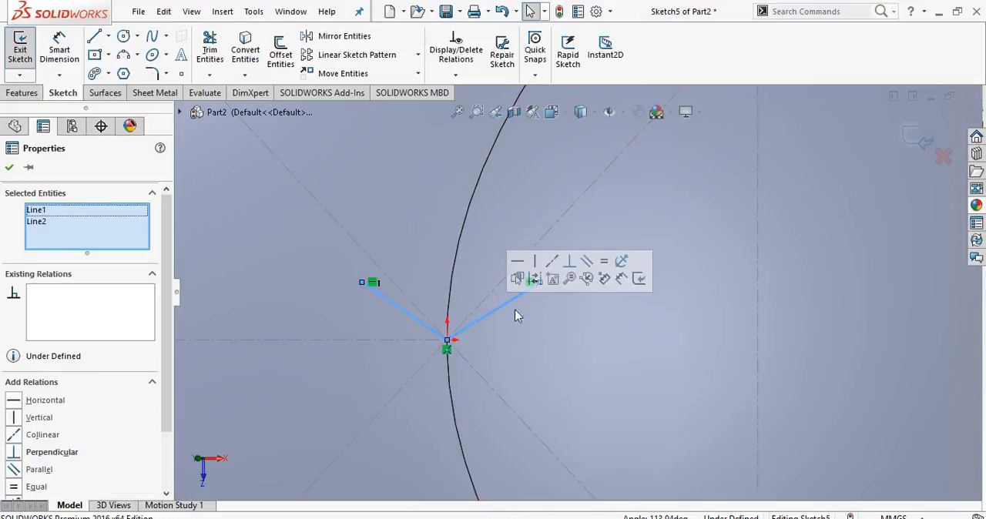
{"action": "left_click", "coordinate": [604, 261]}
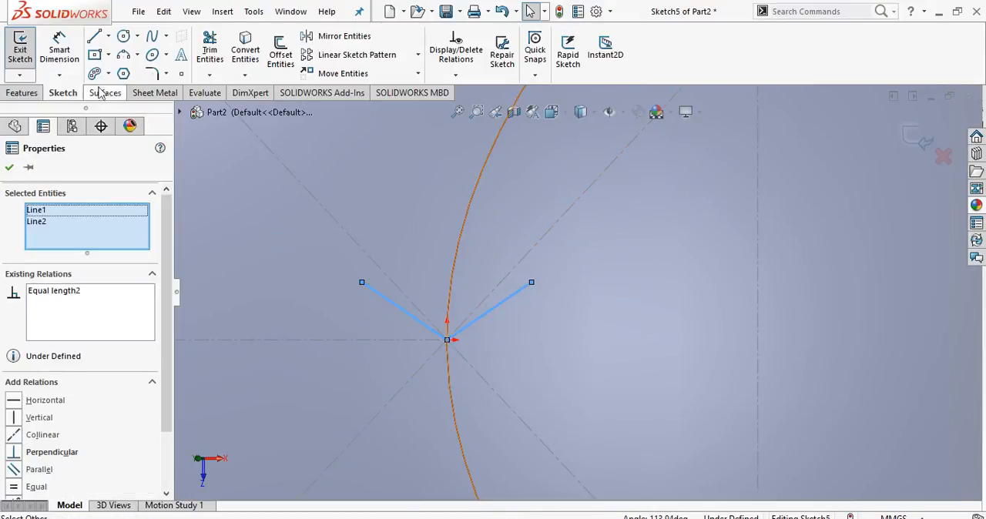
{"action": "left_click", "coordinate": [59, 47]}
{"action": "left_click", "coordinate": [360, 289]}
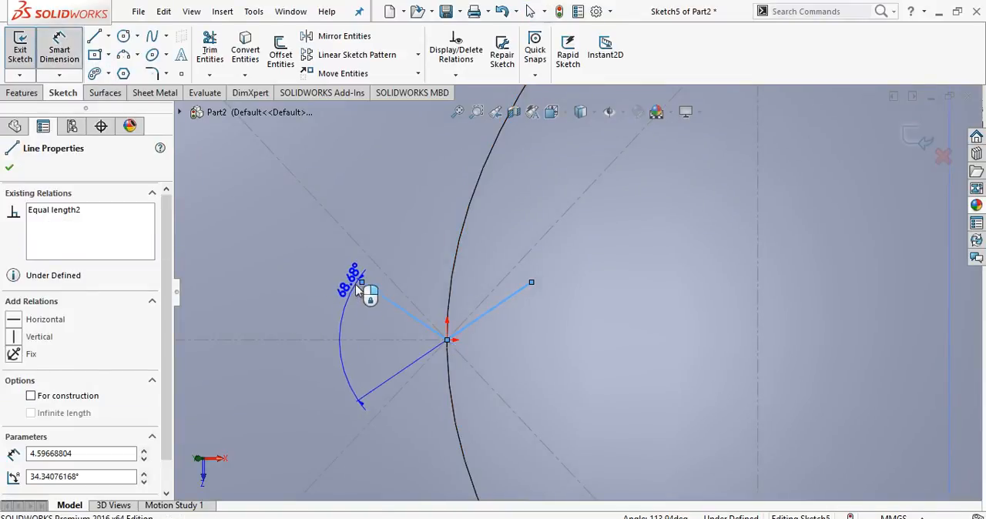
{"action": "key", "text": "Escape"}
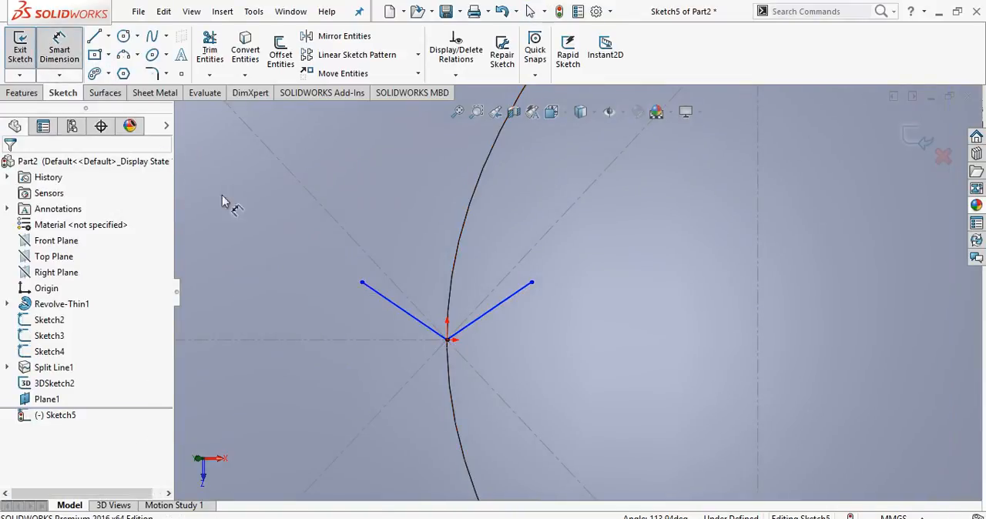
Dimension the vertical distance from the V's free endpoint to the horizontal construction line as 2.40 mm.
{"action": "left_click", "coordinate": [362, 284]}
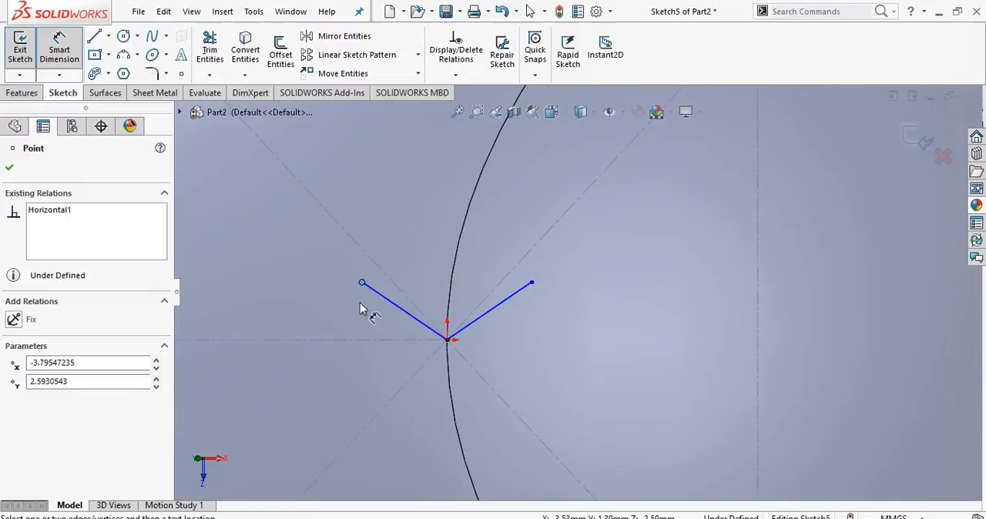
{"action": "left_click", "coordinate": [359, 341]}
{"action": "left_click", "coordinate": [264, 370]}
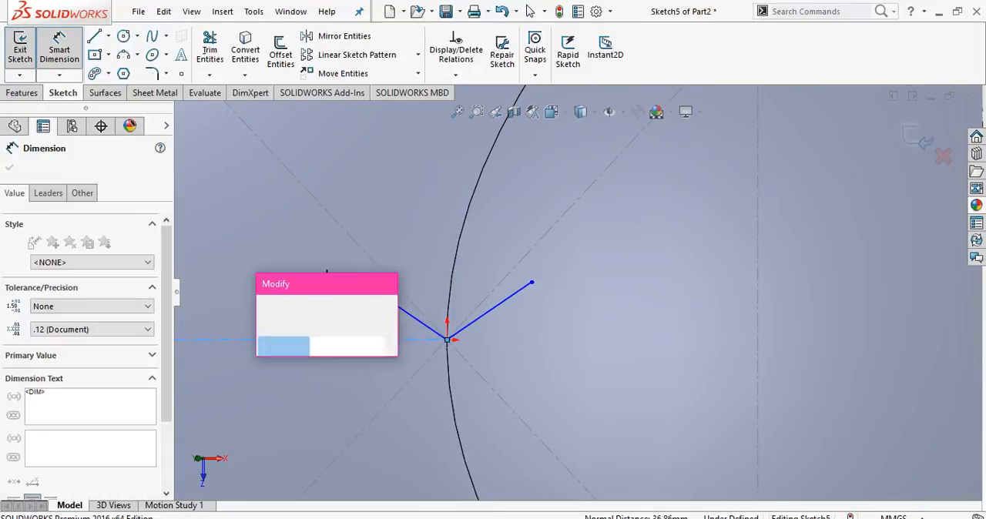
{"action": "type", "text": "2.4"}
{"action": "key", "text": "Return"}
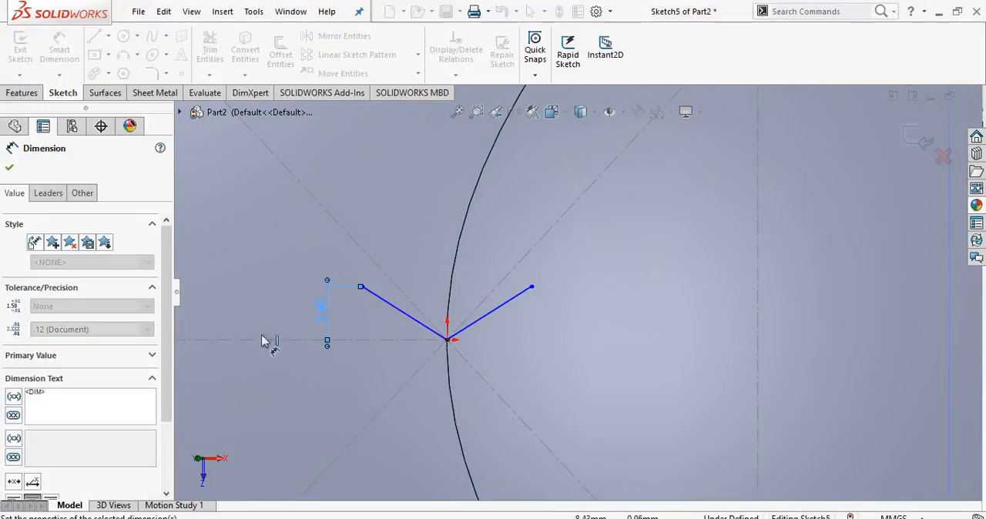
Dimension the distance between the V's two free endpoints as 5 mm and close the sketch.
{"action": "left_click", "coordinate": [531, 287]}
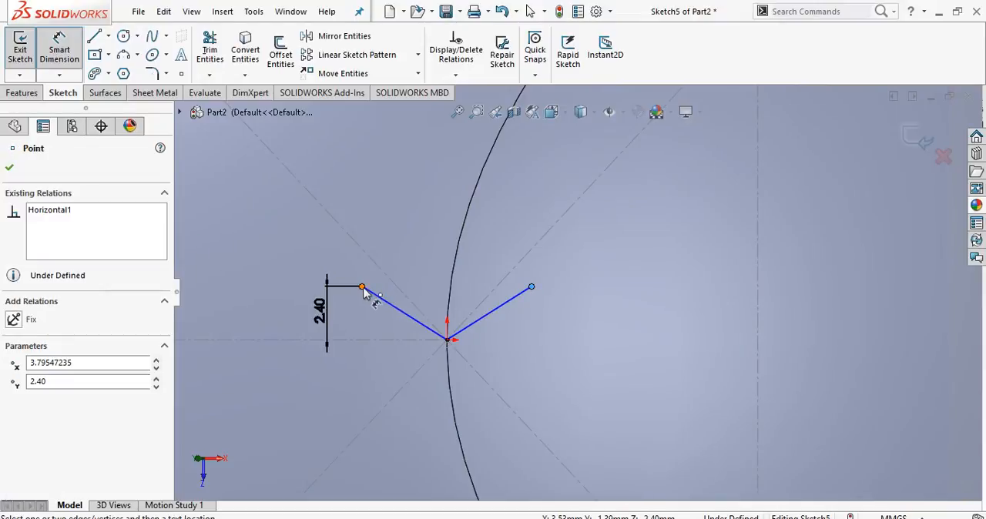
{"action": "left_click", "coordinate": [363, 287]}
{"action": "left_click", "coordinate": [437, 238]}
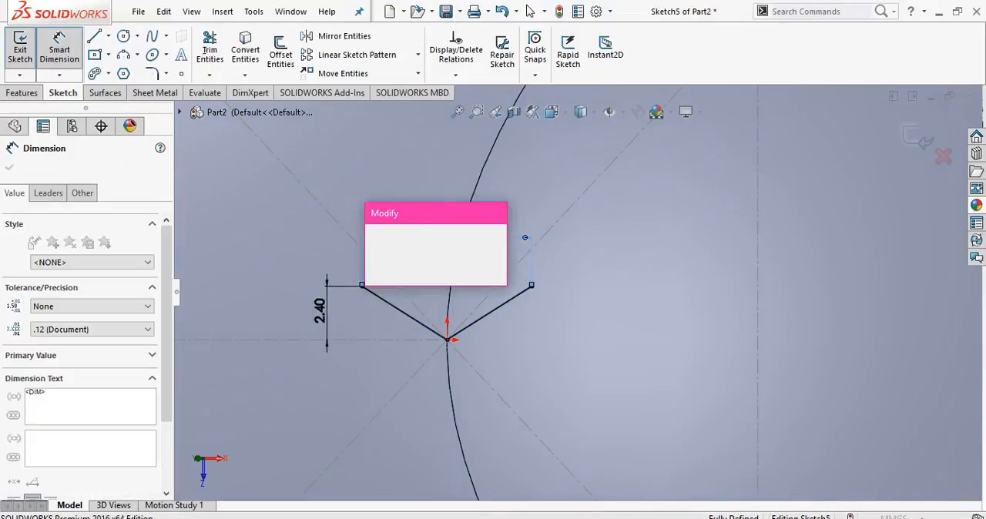
{"action": "key", "text": "Return"}
{"action": "left_click", "coordinate": [9, 168]}
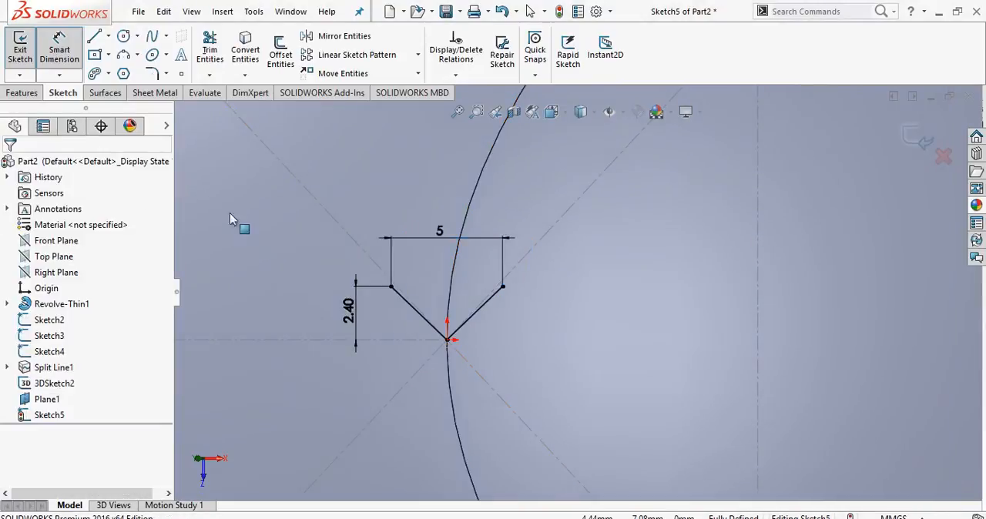
{"action": "scroll", "coordinate": [347, 237], "scroll_direction": "up", "scroll_amount": 4}
{"action": "scroll", "coordinate": [347, 243], "scroll_direction": "up", "scroll_amount": 3}
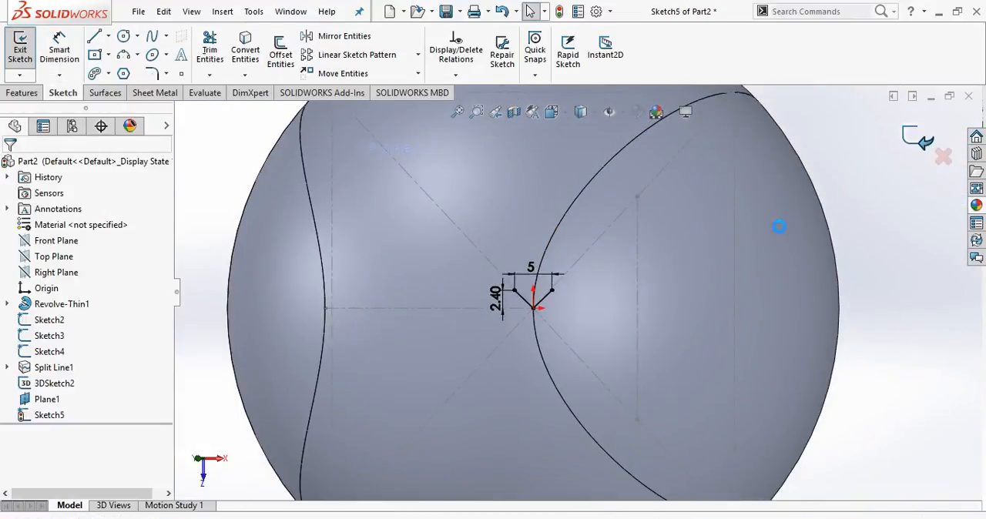
{"action": "left_click", "coordinate": [914, 141]}
Project the V sketch (Sketch5) onto the hourglass-shaped split face of the sphere as a Sketch on faces projected curve.
{"action": "mouse_move", "coordinate": [648, 271]}
{"action": "middle_mouse_down"}
{"action": "mouse_move", "coordinate": [612, 275]}
{"action": "mouse_move", "coordinate": [654, 276]}
{"action": "mouse_move", "coordinate": [673, 187]}
{"action": "mouse_move", "coordinate": [688, 194]}
{"action": "middle_mouse_up"}
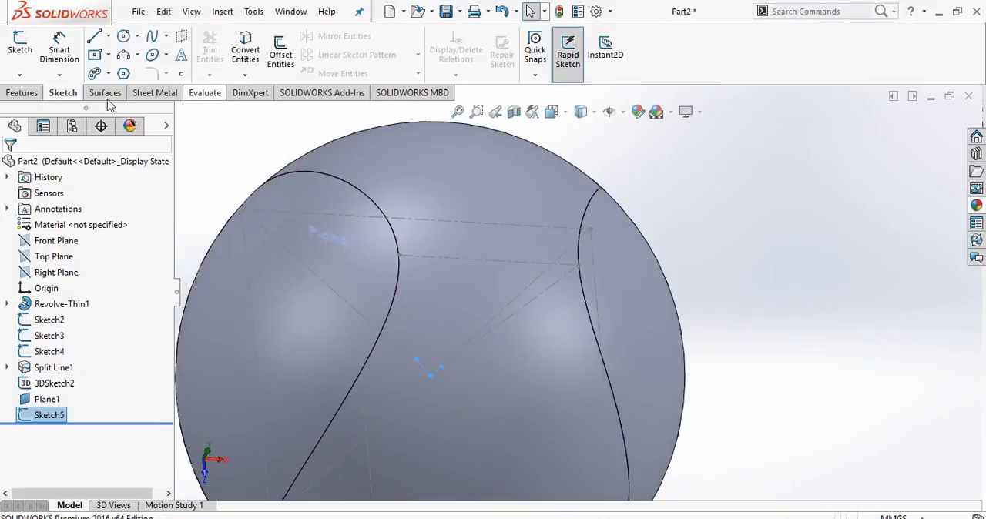
{"action": "left_click", "coordinate": [27, 94]}
{"action": "left_click", "coordinate": [621, 74]}
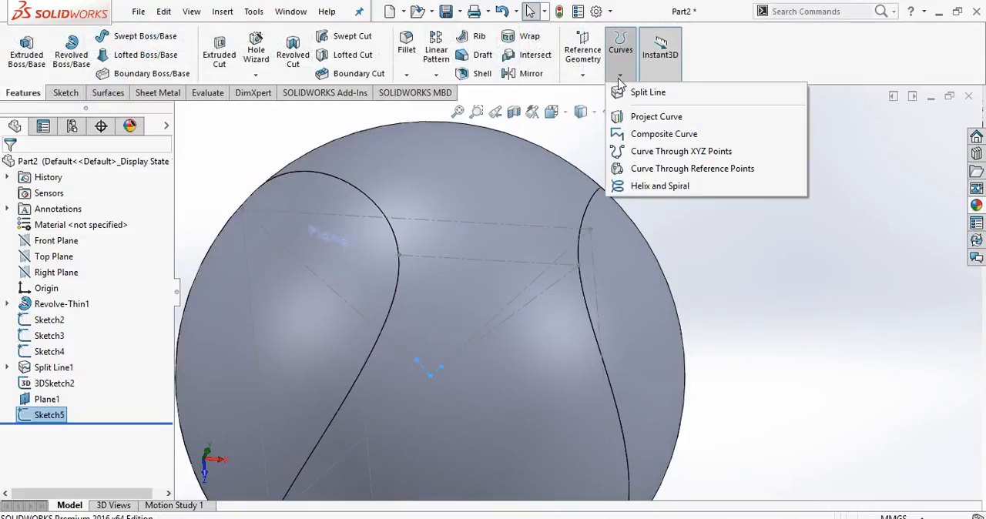
{"action": "left_click", "coordinate": [643, 117]}
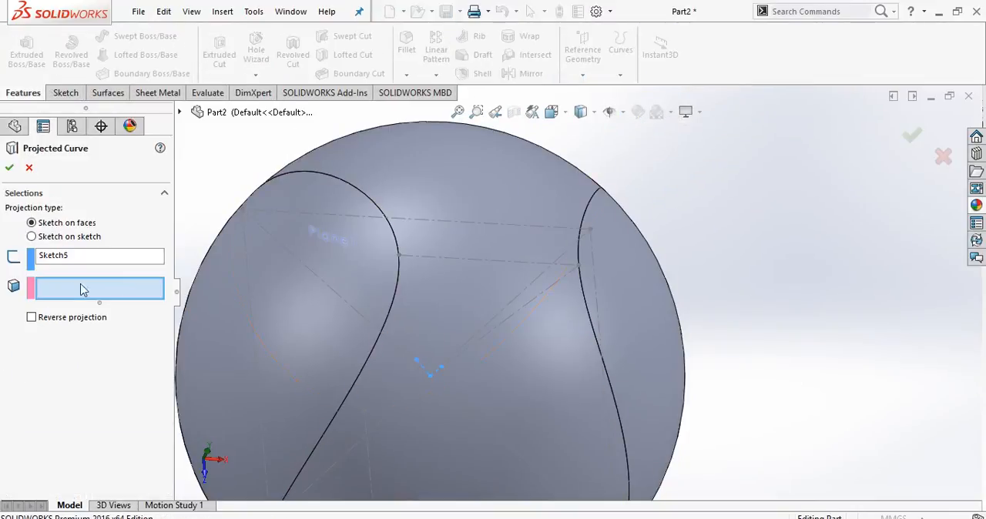
{"action": "scroll", "coordinate": [507, 301], "scroll_direction": "up", "scroll_amount": 5}
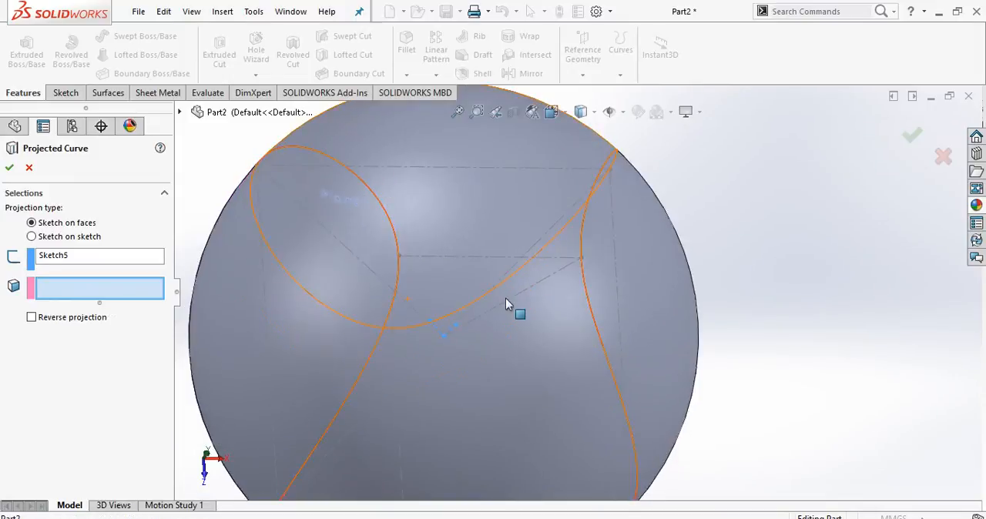
{"action": "mouse_move", "coordinate": [514, 249]}
{"action": "middle_mouse_down"}
{"action": "mouse_move", "coordinate": [493, 242]}
{"action": "mouse_move", "coordinate": [509, 243]}
{"action": "middle_mouse_up"}
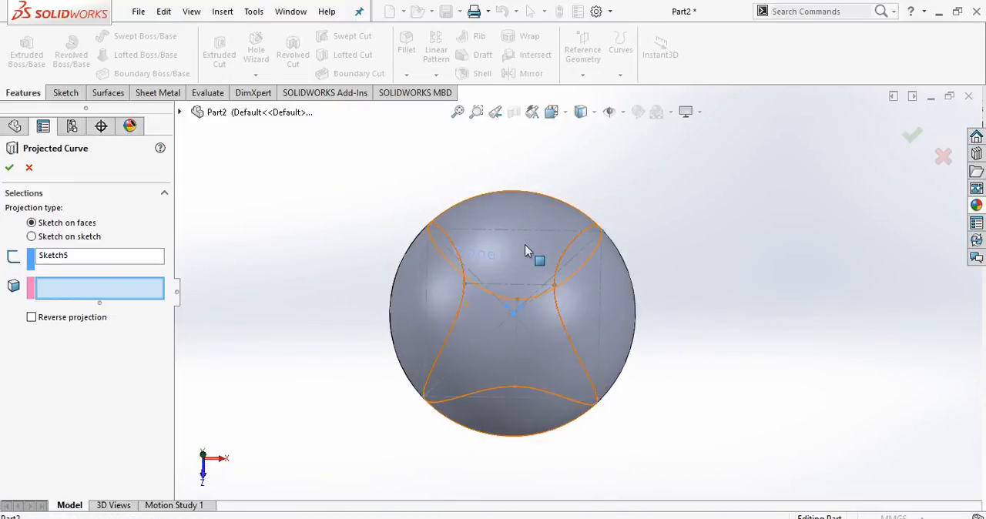
{"action": "left_click", "coordinate": [528, 245]}
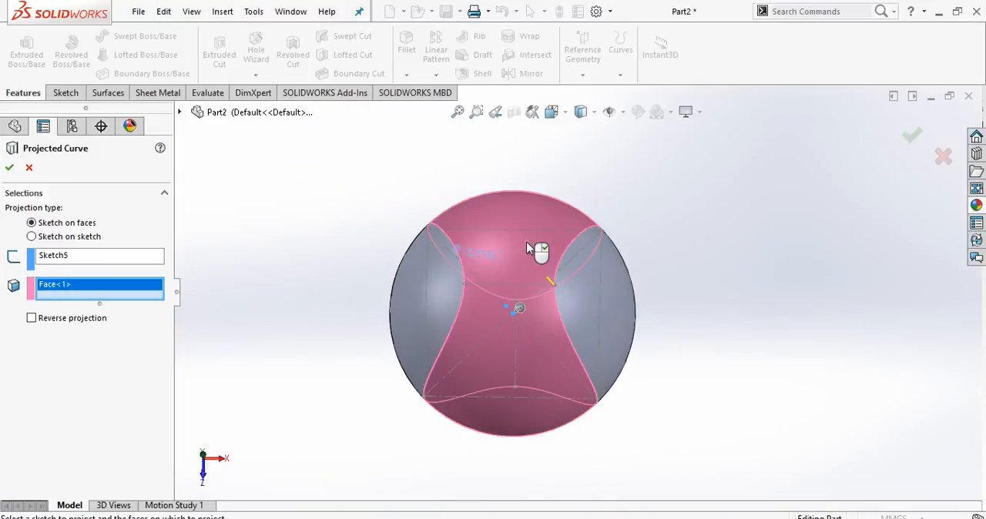
{"action": "scroll", "coordinate": [542, 292], "scroll_direction": "down", "scroll_amount": 2}
{"action": "scroll", "coordinate": [544, 289], "scroll_direction": "down", "scroll_amount": 4}
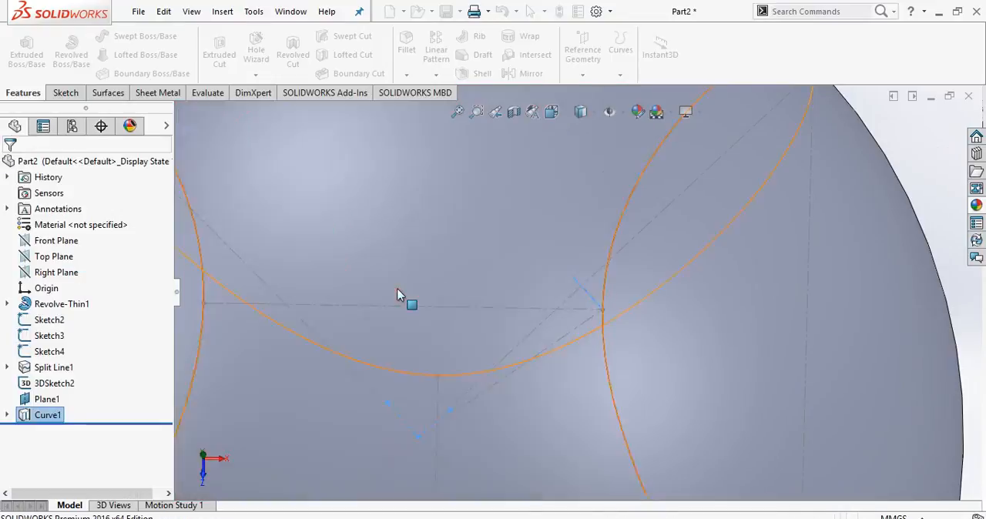
{"action": "scroll", "coordinate": [453, 286], "scroll_direction": "up", "scroll_amount": 5}
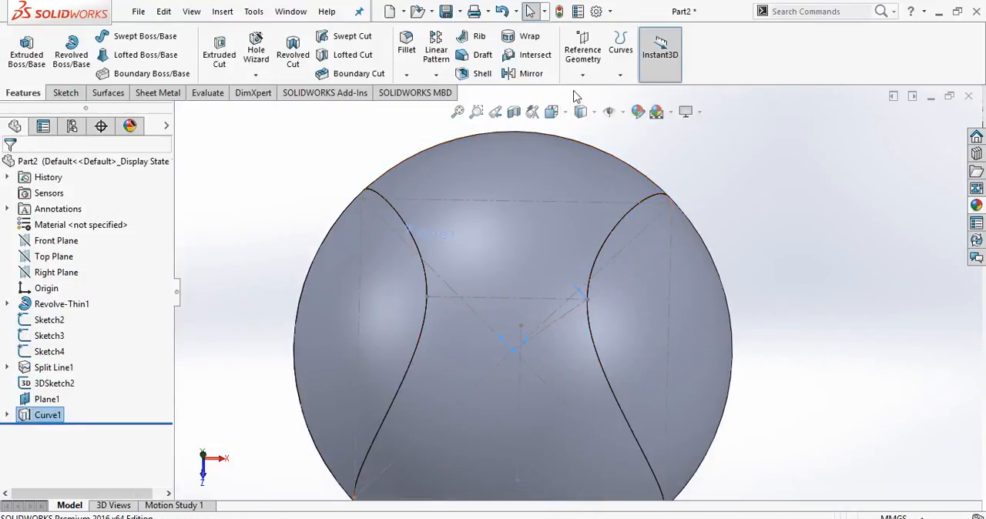
{"action": "left_click", "coordinate": [621, 75]}
{"action": "left_click", "coordinate": [641, 115]}
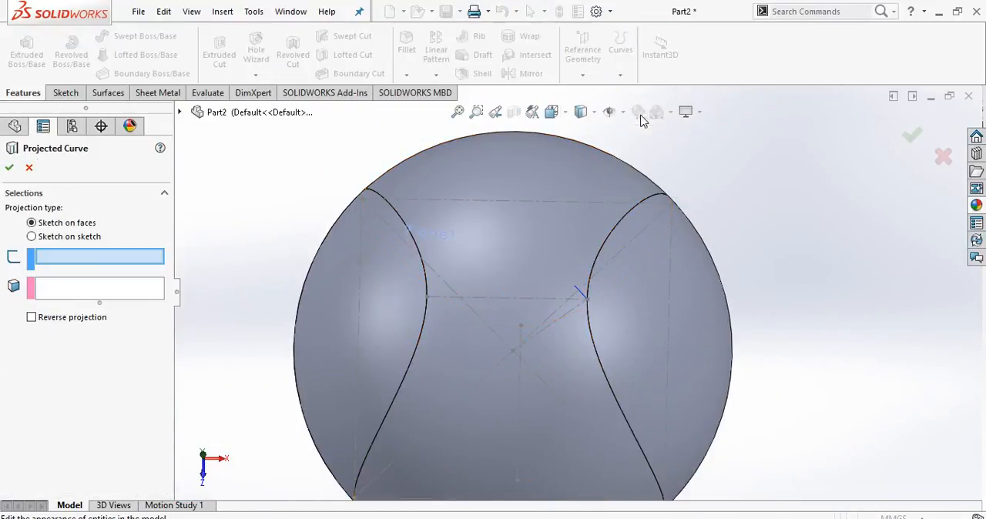
{"action": "scroll", "coordinate": [522, 346], "scroll_direction": "down", "scroll_amount": 2}
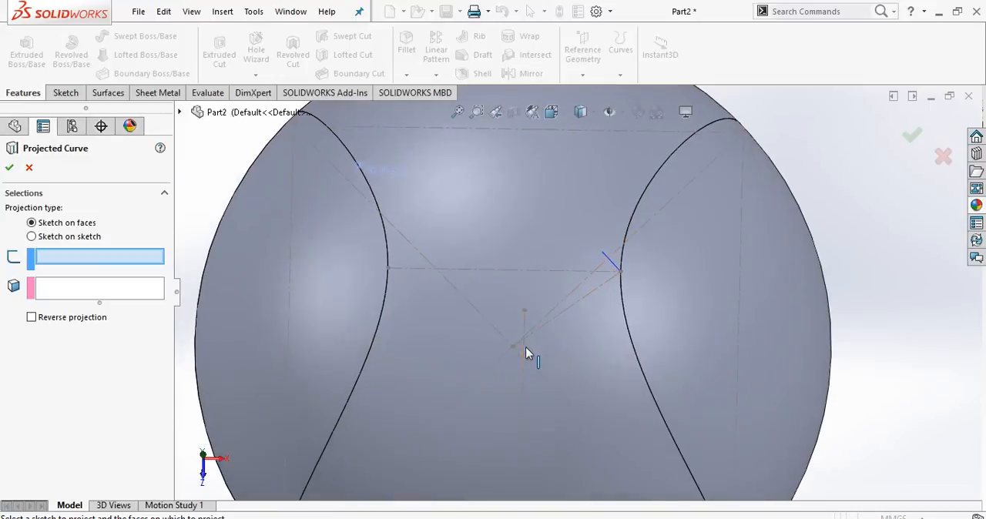
{"action": "mouse_move", "coordinate": [550, 349]}
{"action": "middle_mouse_down"}
{"action": "mouse_move", "coordinate": [554, 369]}
{"action": "mouse_move", "coordinate": [560, 348]}
{"action": "middle_mouse_up"}
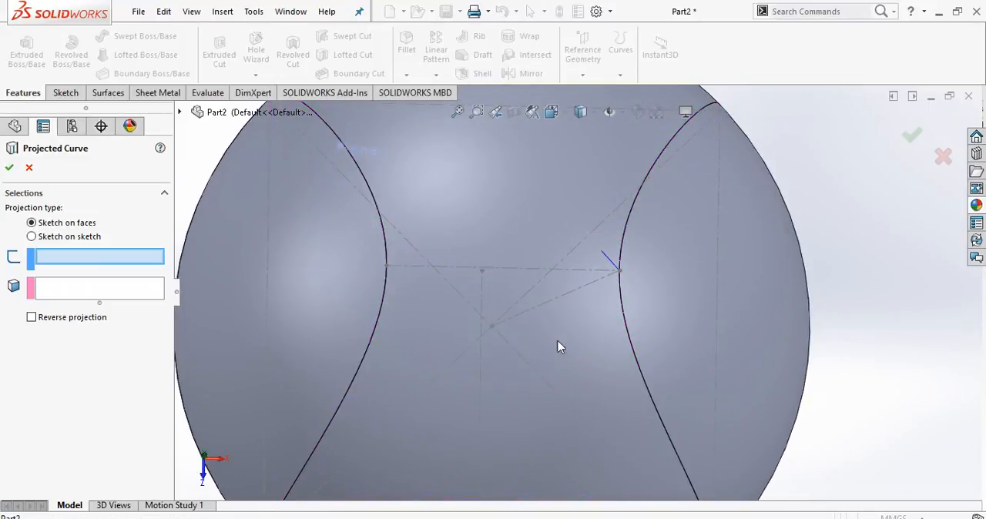
{"action": "left_click", "coordinate": [942, 158]}
{"action": "scroll", "coordinate": [756, 265], "scroll_direction": "up", "scroll_amount": 2}
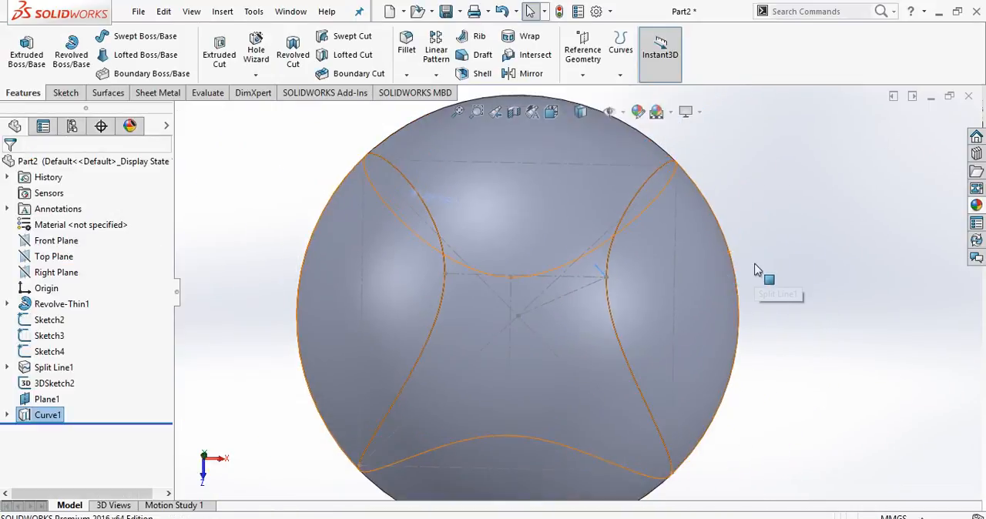
{"action": "left_click", "coordinate": [755, 266]}
Project Sketch5 from Curve1 onto the split face on the other side of the seam as a Sketch on faces projected curve.
{"action": "scroll", "coordinate": [544, 313], "scroll_direction": "down", "scroll_amount": 3}
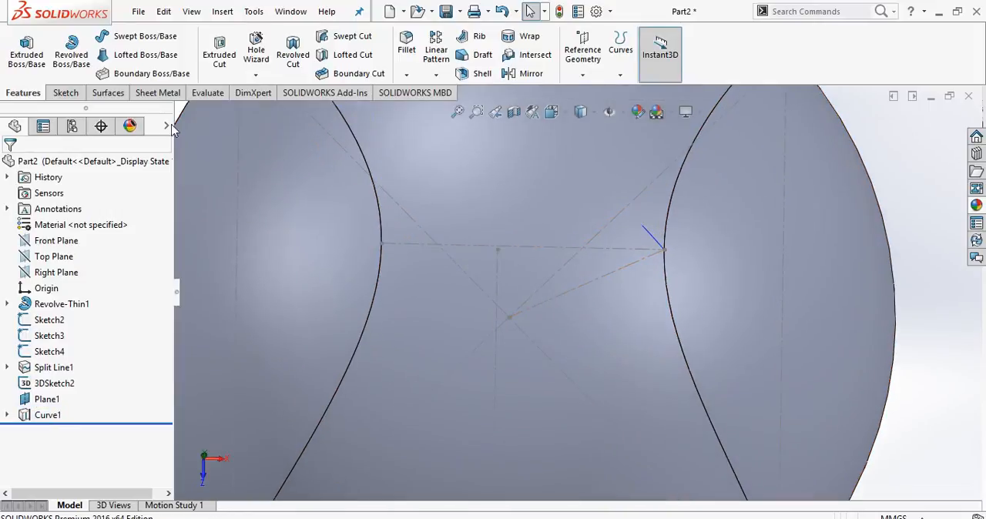
{"action": "scroll", "coordinate": [231, 191], "scroll_direction": "up", "scroll_amount": 4}
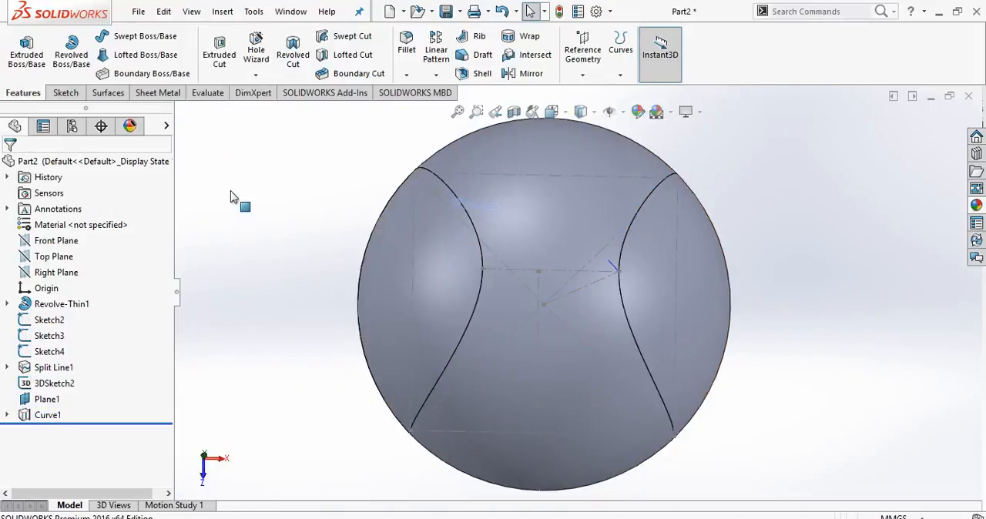
{"action": "left_click", "coordinate": [9, 416]}
{"action": "left_click", "coordinate": [65, 433]}
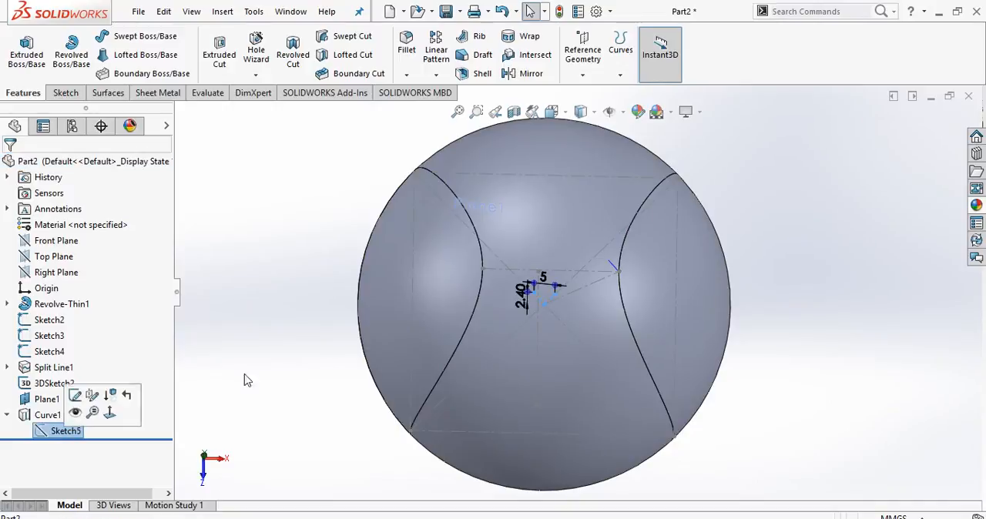
{"action": "left_click", "coordinate": [620, 76]}
{"action": "left_click", "coordinate": [605, 113]}
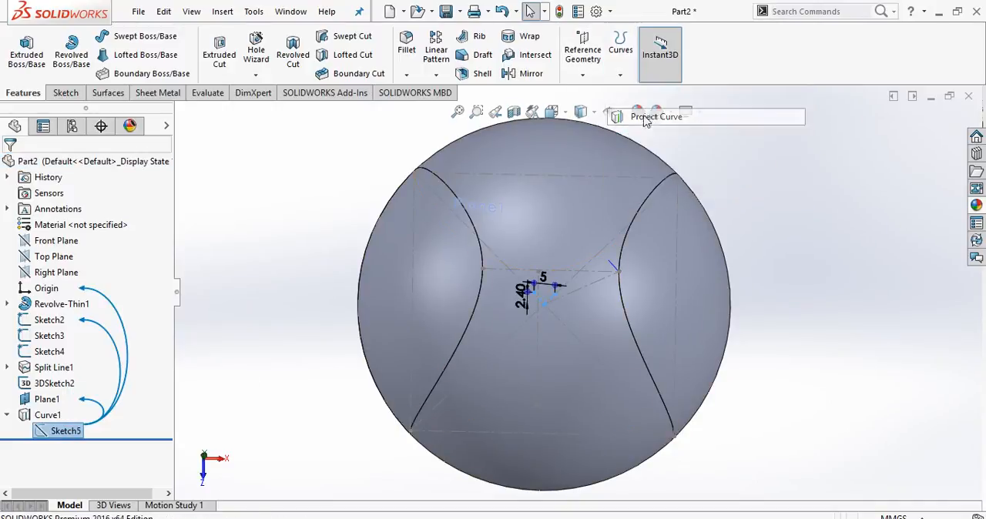
{"action": "left_click", "coordinate": [652, 263]}
{"action": "scroll", "coordinate": [652, 263], "scroll_direction": "down", "scroll_amount": 5}
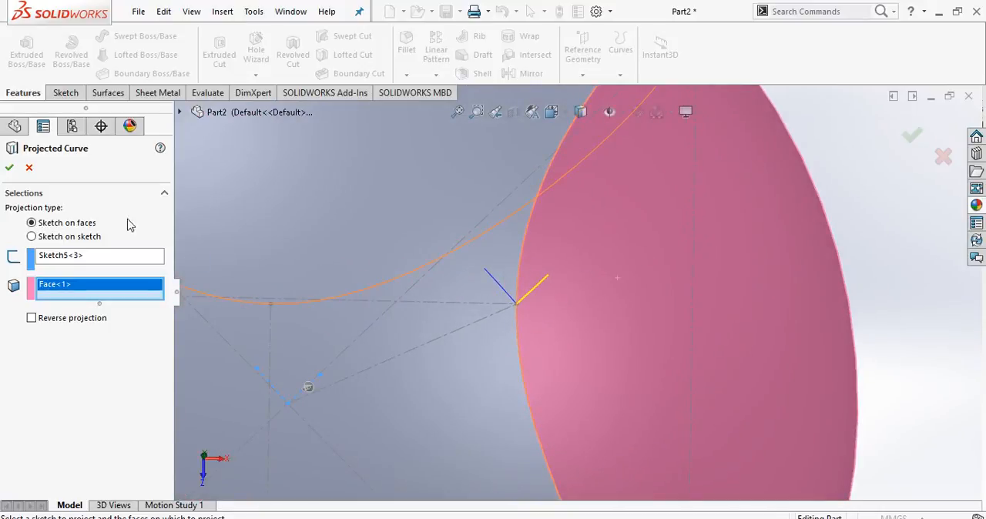
{"action": "left_click", "coordinate": [9, 169]}
{"action": "scroll", "coordinate": [503, 312], "scroll_direction": "up", "scroll_amount": 6}
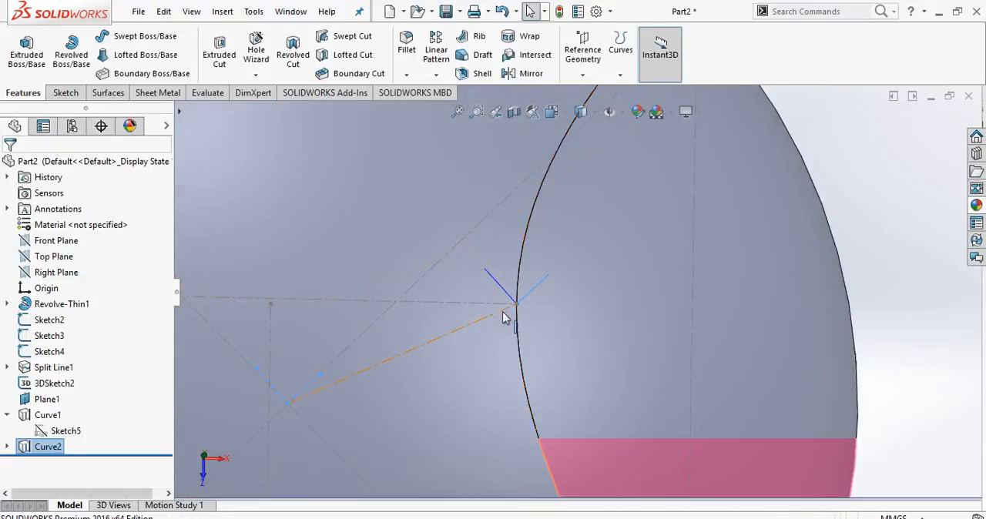
Create a reference plane perpendicular to the new projected curve (Curve2) and coincident with its free endpoint.
{"action": "scroll", "coordinate": [575, 306], "scroll_direction": "down", "scroll_amount": 2}
{"action": "scroll", "coordinate": [584, 293], "scroll_direction": "down", "scroll_amount": 3}
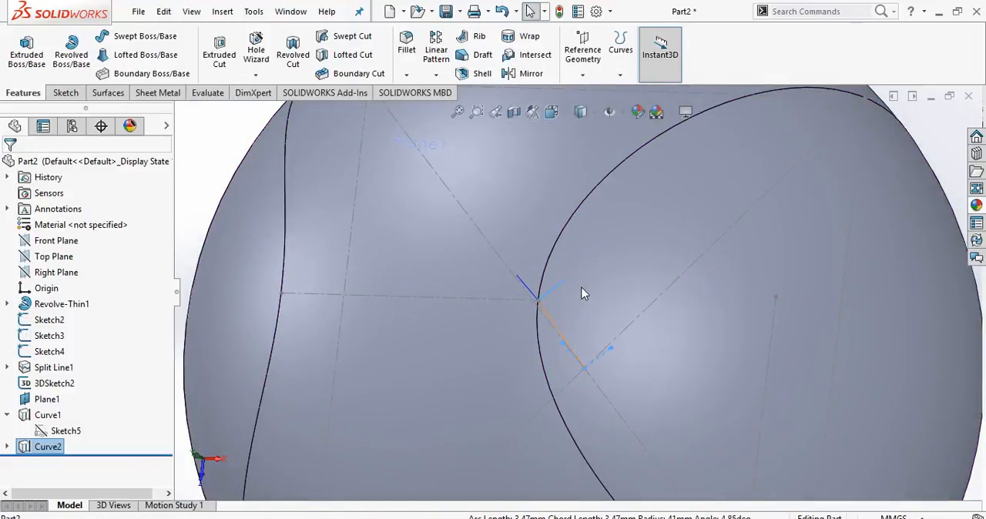
{"action": "scroll", "coordinate": [586, 293], "scroll_direction": "up", "scroll_amount": 3}
{"action": "left_click", "coordinate": [583, 77]}
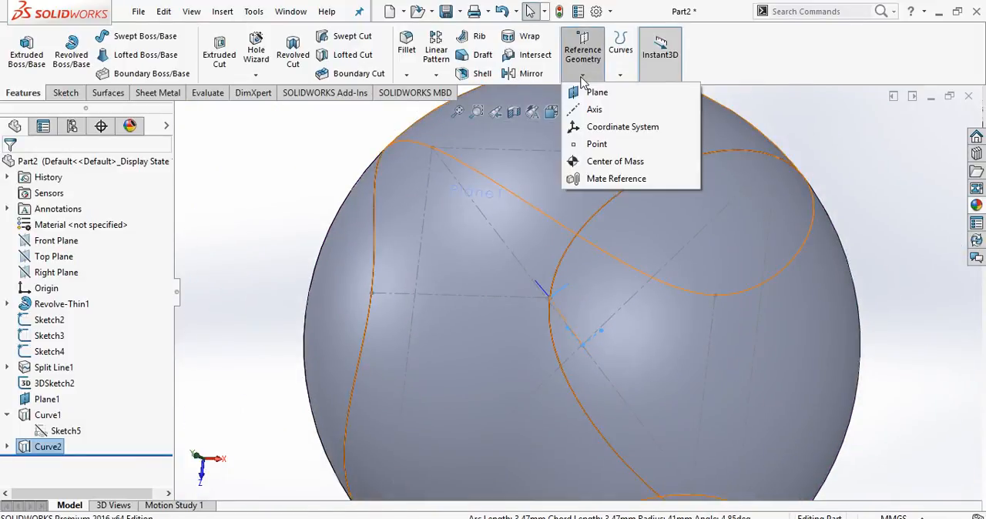
{"action": "left_click", "coordinate": [594, 92]}
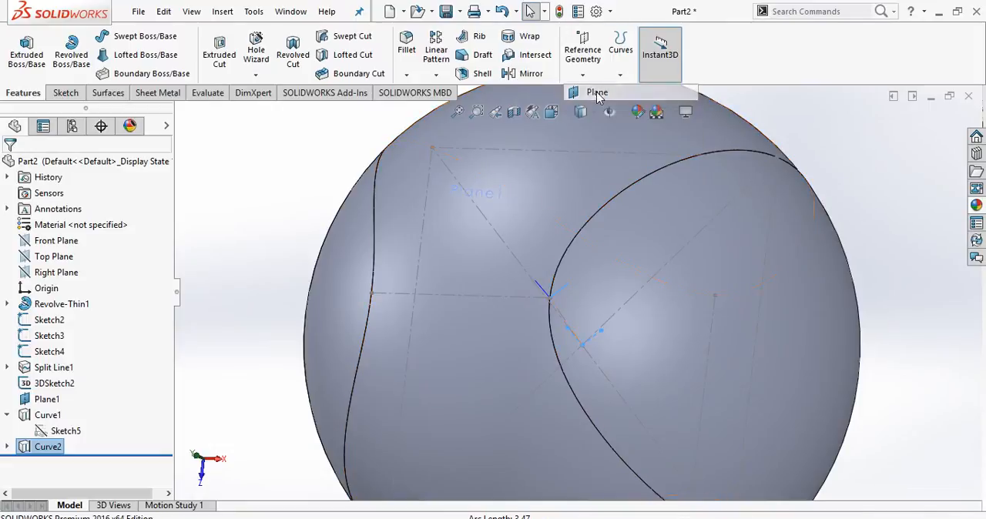
{"action": "scroll", "coordinate": [586, 296], "scroll_direction": "down", "scroll_amount": 1}
{"action": "scroll", "coordinate": [567, 301], "scroll_direction": "down", "scroll_amount": 5}
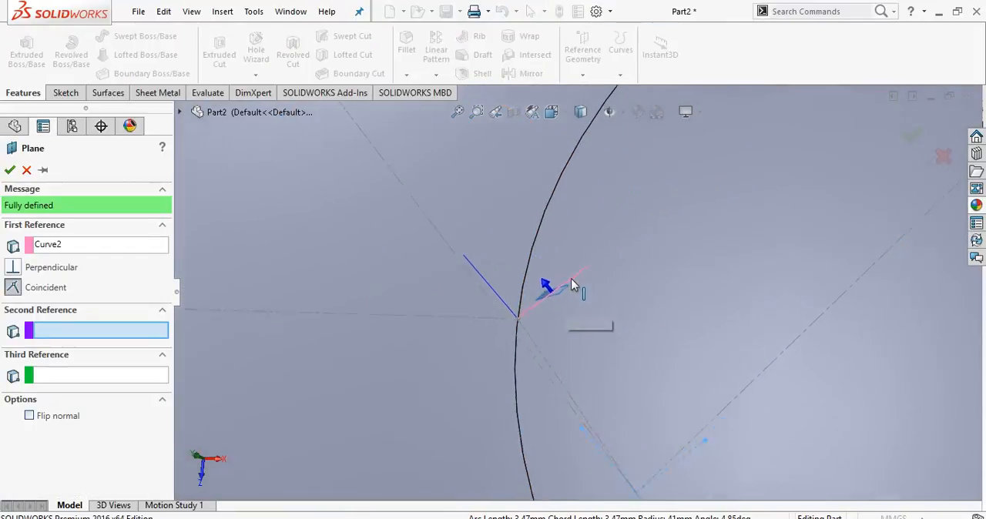
{"action": "left_click", "coordinate": [594, 267]}
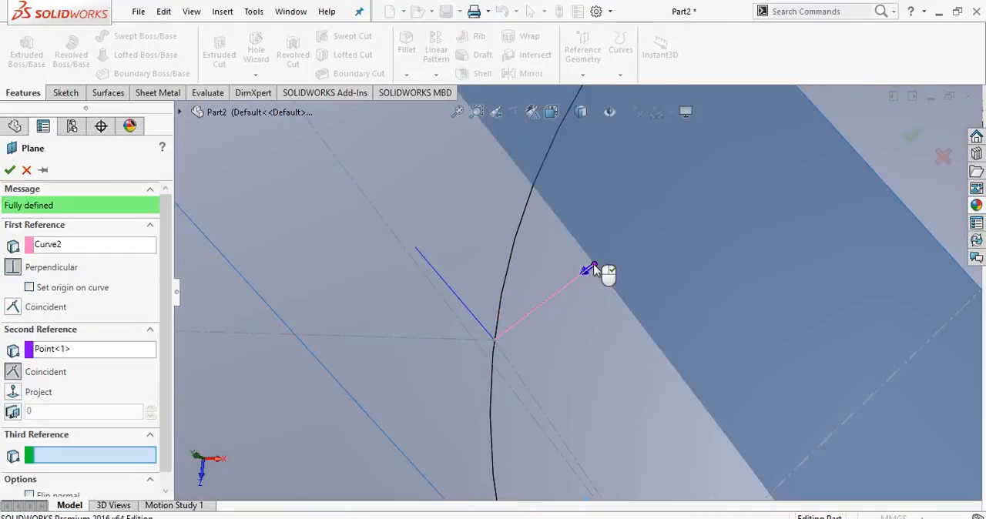
{"action": "scroll", "coordinate": [597, 271], "scroll_direction": "up", "scroll_amount": 4}
{"action": "scroll", "coordinate": [592, 289], "scroll_direction": "up", "scroll_amount": 1}
{"action": "mouse_move", "coordinate": [592, 288]}
{"action": "middle_mouse_down"}
{"action": "mouse_move", "coordinate": [594, 299]}
{"action": "mouse_move", "coordinate": [623, 291]}
{"action": "mouse_move", "coordinate": [591, 300]}
{"action": "middle_mouse_up"}
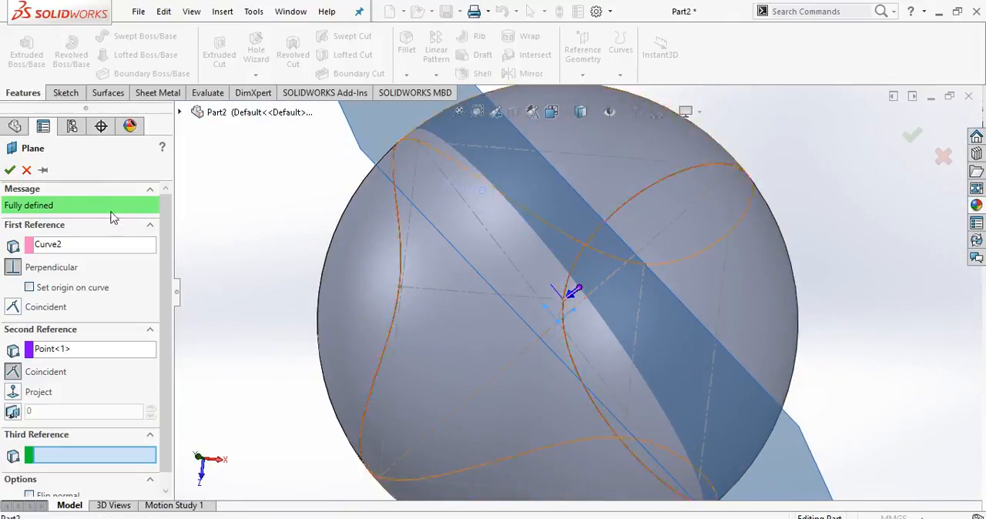
{"action": "left_click", "coordinate": [10, 170]}
Open a sketch on Plane2 and draw a circle of about 1.73 mm radius near the free end of Curve2.
{"action": "scroll", "coordinate": [555, 278], "scroll_direction": "down", "scroll_amount": 2}
{"action": "scroll", "coordinate": [555, 274], "scroll_direction": "up", "scroll_amount": 3}
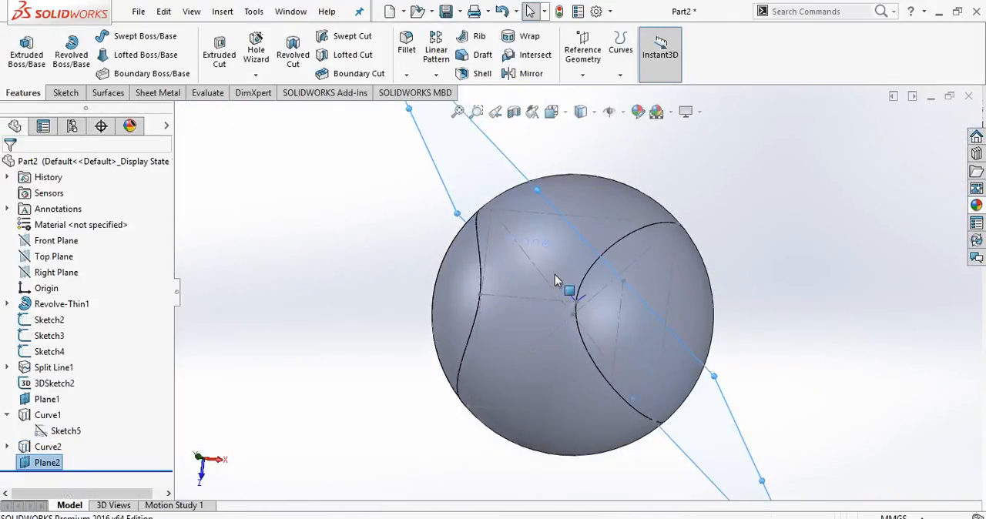
{"action": "left_click", "coordinate": [63, 92]}
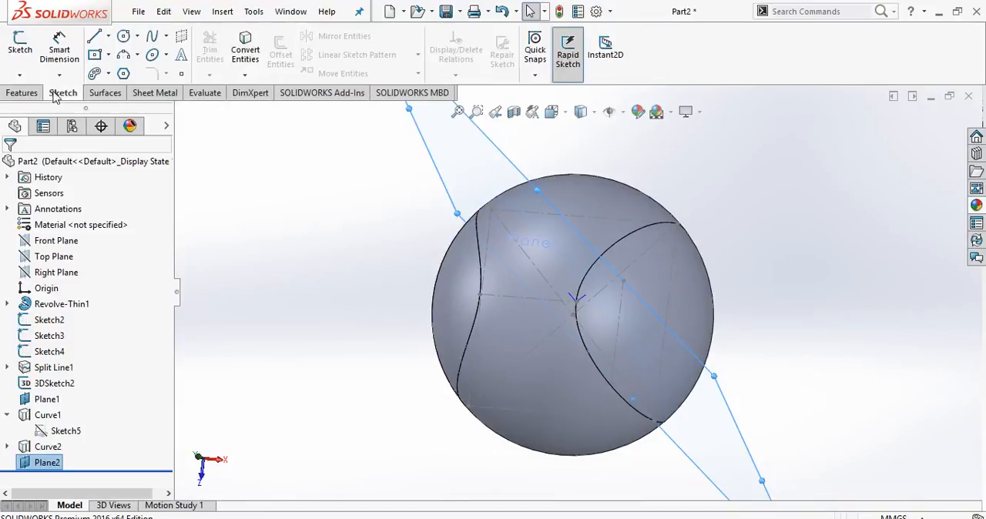
{"action": "left_click", "coordinate": [20, 44]}
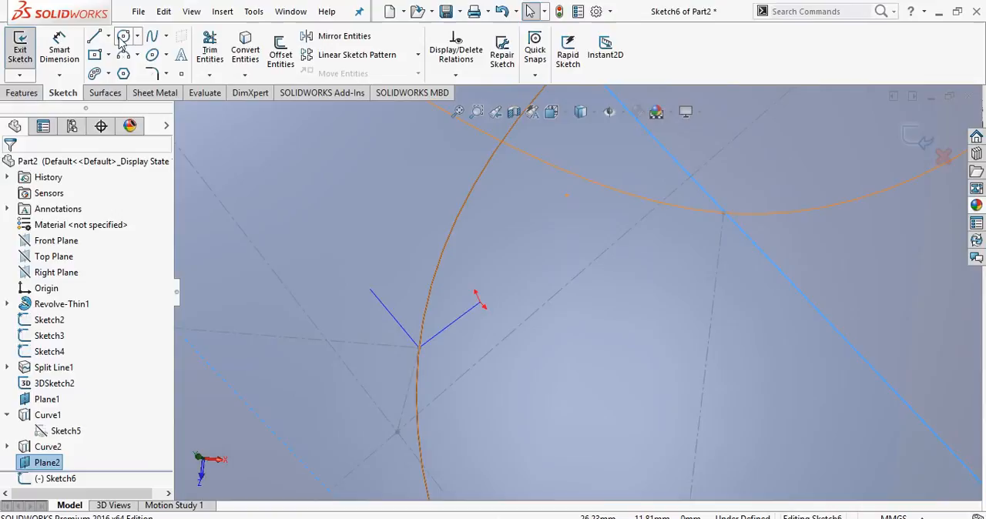
{"action": "left_click", "coordinate": [123, 37]}
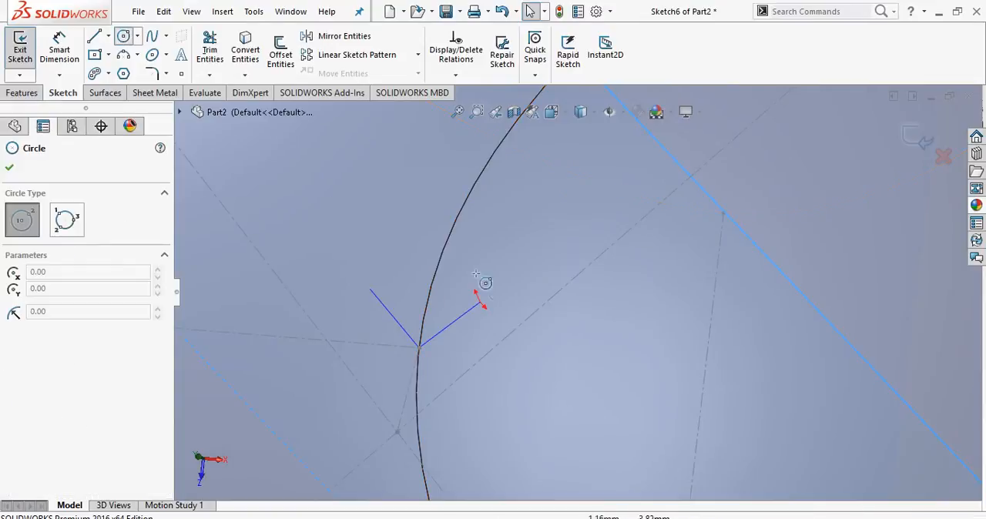
{"action": "left_click", "coordinate": [501, 281]}
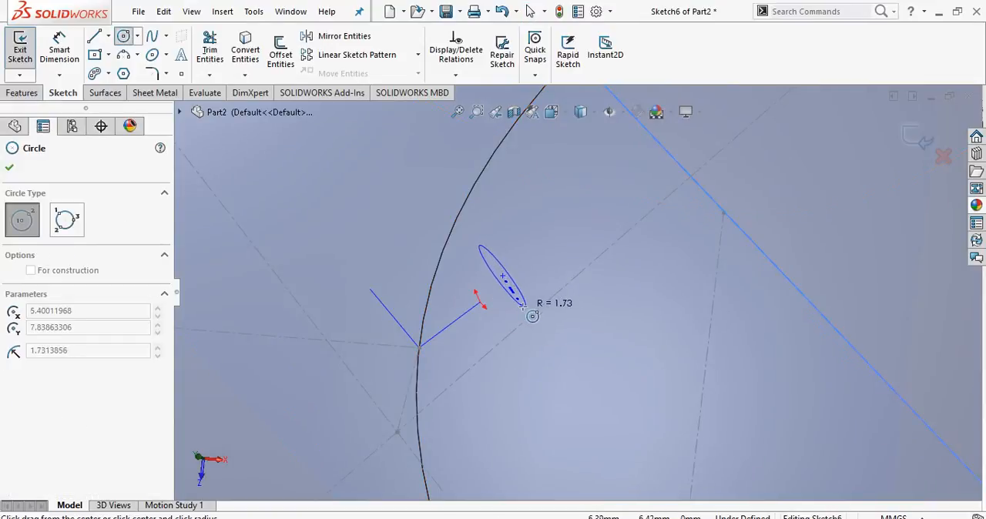
{"action": "left_click", "coordinate": [529, 321]}
{"action": "key", "text": "Escape"}
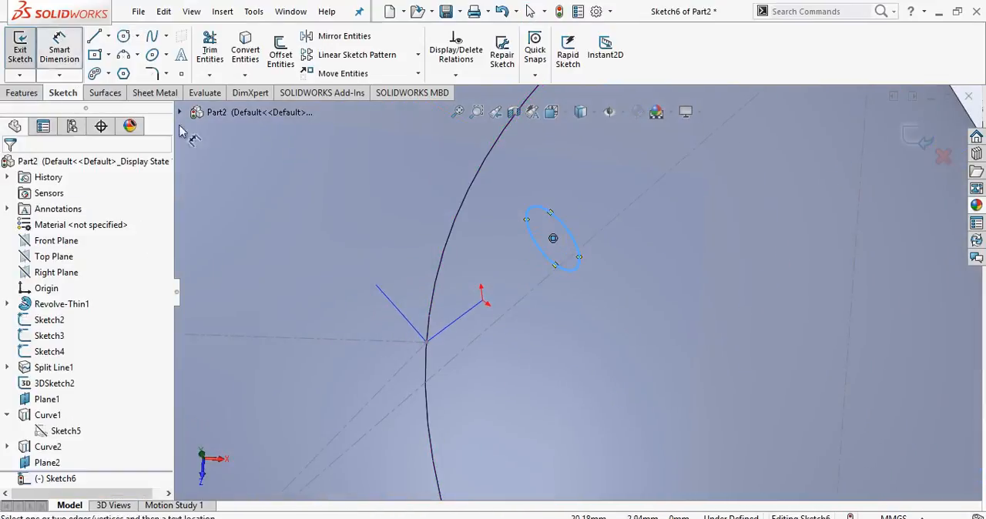
Dimension the circle's diameter as 0.50 mm.
{"action": "left_click", "coordinate": [574, 239]}
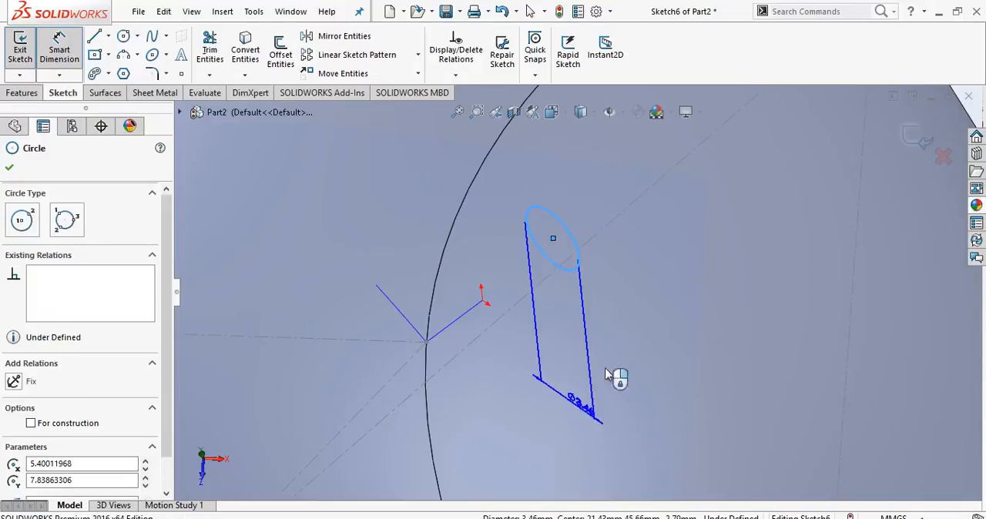
{"action": "left_click", "coordinate": [669, 277]}
{"action": "type", "text": "3"}
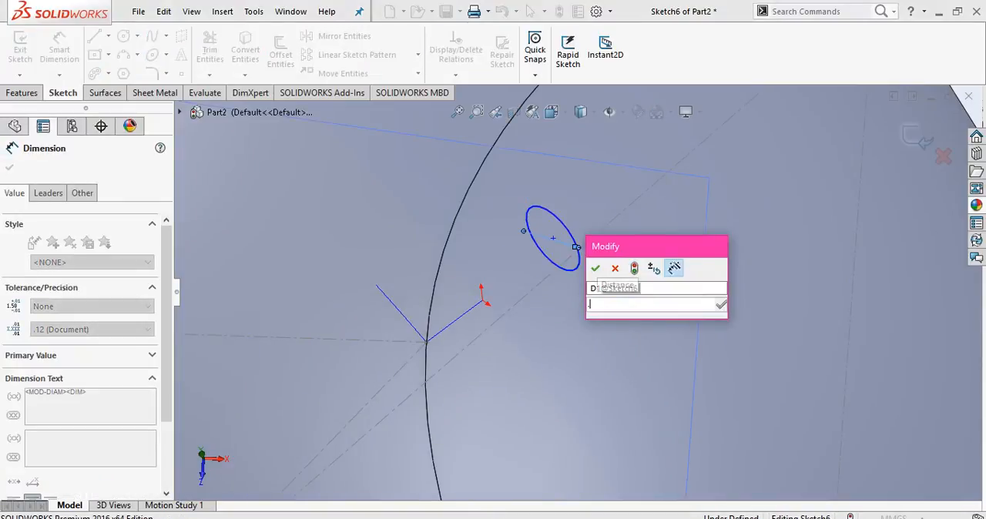
{"action": "key", "text": "Return"}
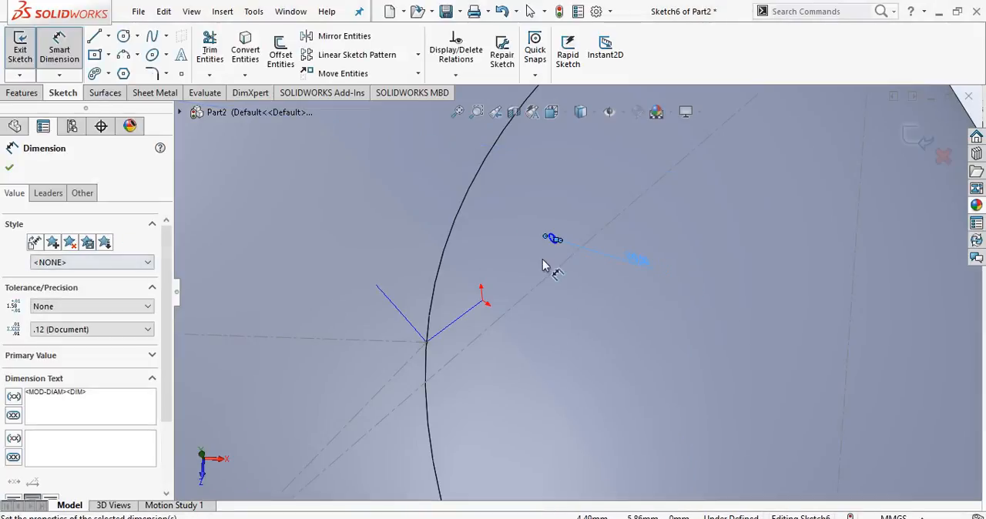
{"action": "key", "text": "Escape"}
Add a pierce relation between the circle's centre and the Curve2 projected curve, and close the sketch.
{"action": "scroll", "coordinate": [558, 249], "scroll_direction": "down", "scroll_amount": 3}
{"action": "scroll", "coordinate": [558, 249], "scroll_direction": "down", "scroll_amount": 3}
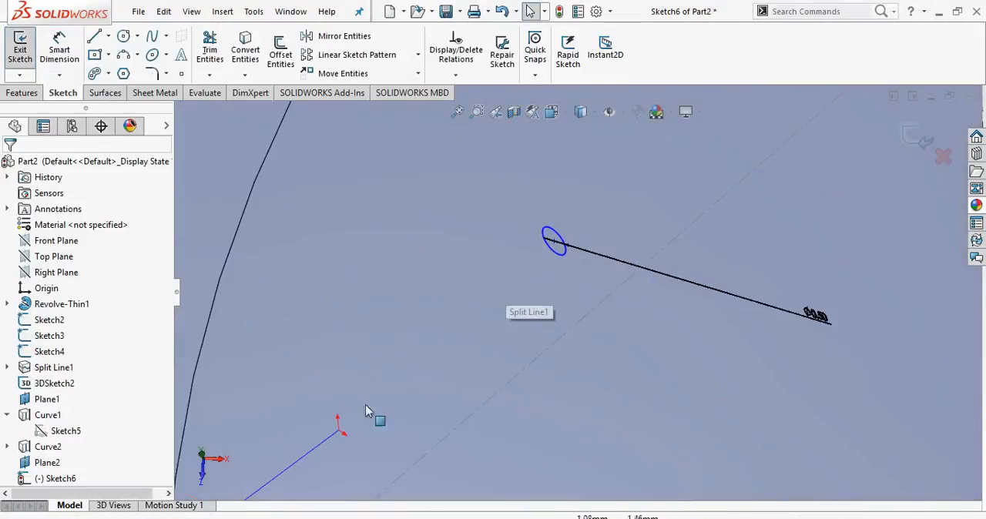
{"action": "left_click", "coordinate": [331, 436]}
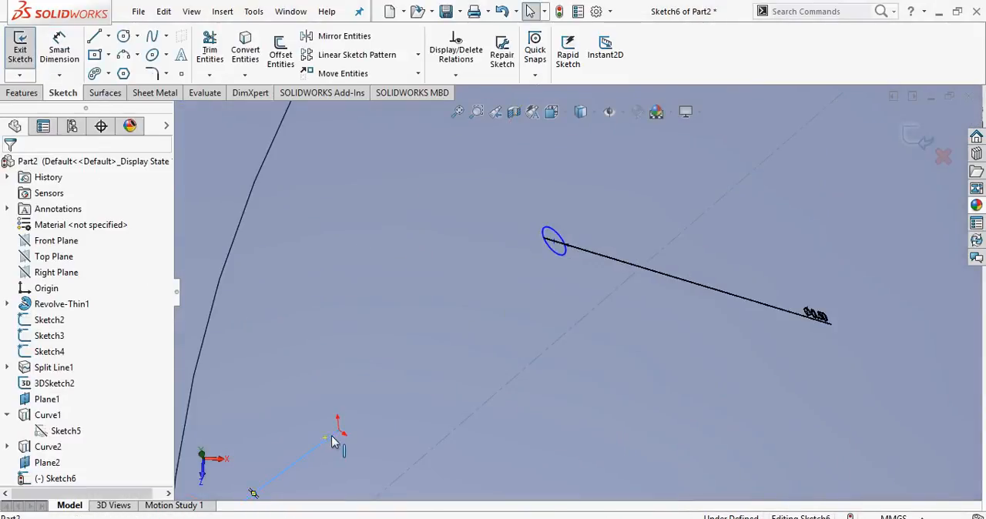
{"action": "left_click", "coordinate": [553, 243], "text": "ctrl"}
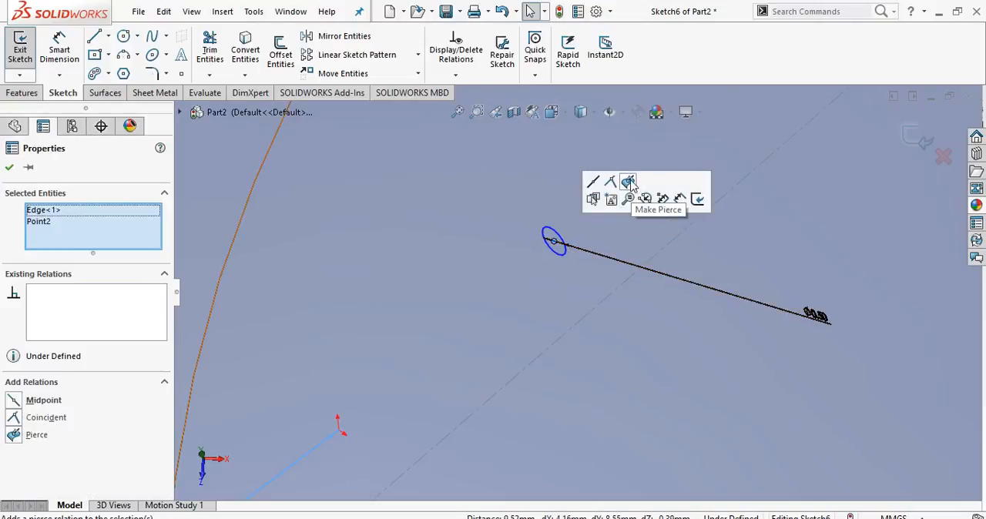
{"action": "left_click", "coordinate": [630, 183]}
{"action": "scroll", "coordinate": [563, 304], "scroll_direction": "down", "scroll_amount": 5}
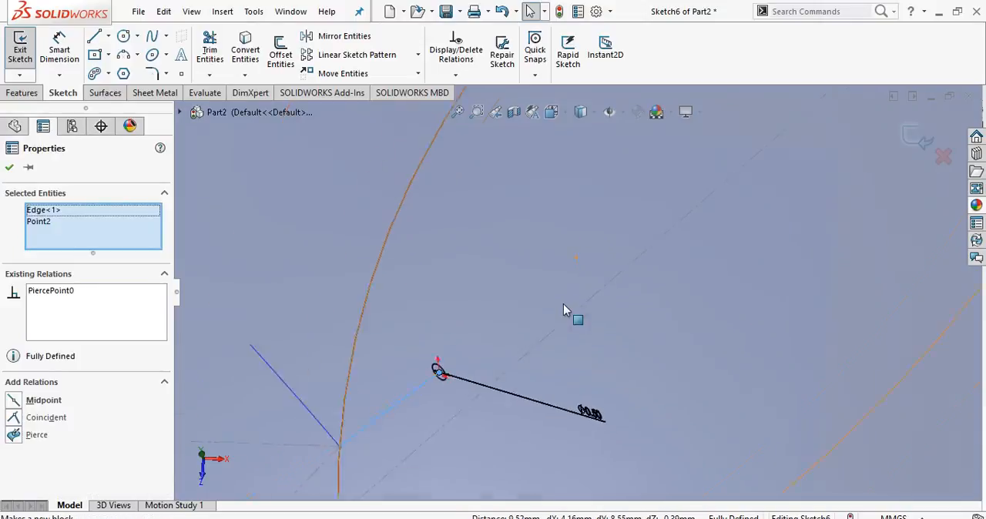
{"action": "left_click", "coordinate": [8, 167]}
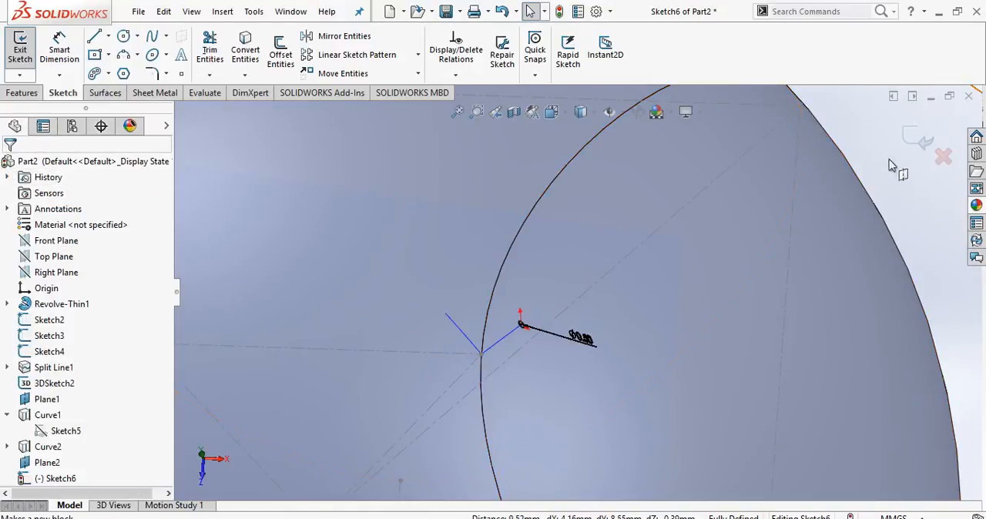
{"action": "left_click", "coordinate": [919, 140]}
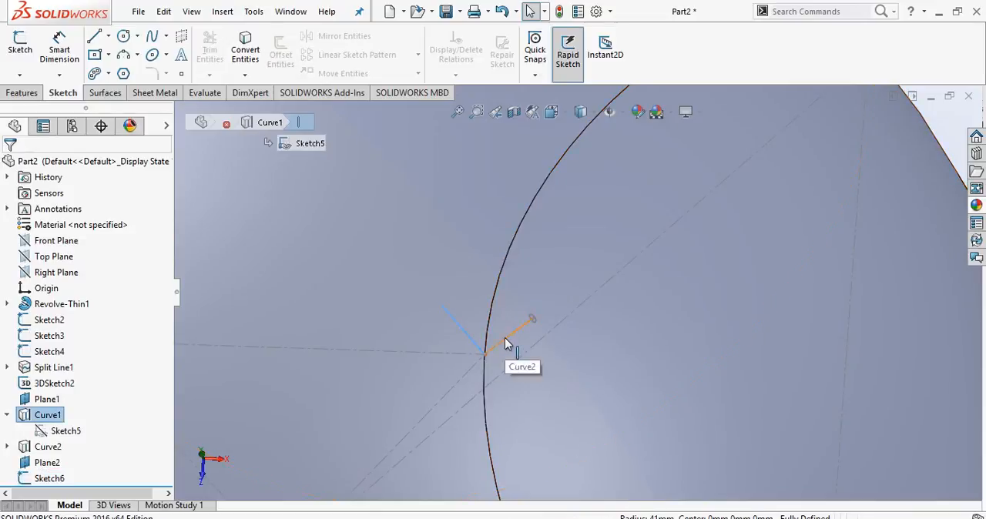
Join the projected curves Curve1 and Curve2 into one composite curve.
{"action": "left_click", "coordinate": [505, 339]}
{"action": "left_click", "coordinate": [22, 92]}
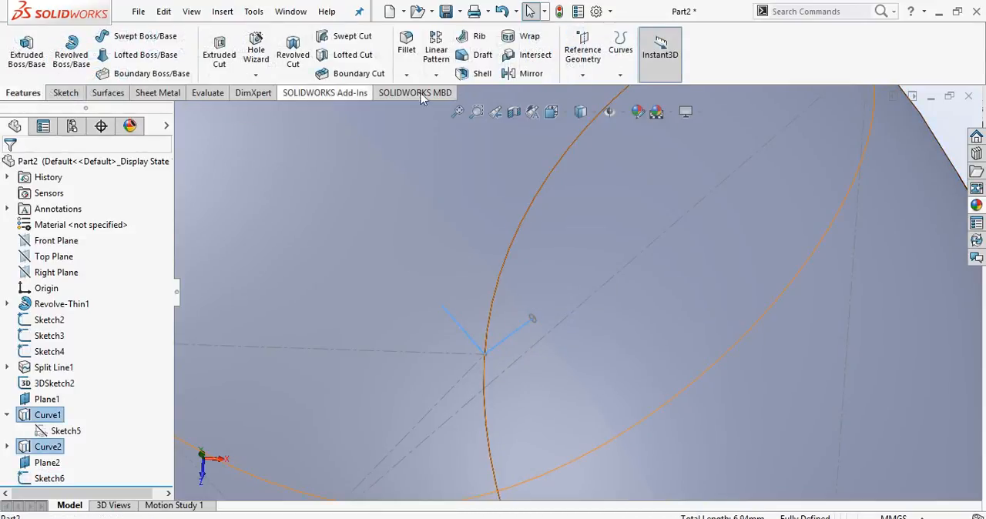
{"action": "left_click", "coordinate": [621, 54]}
{"action": "left_click", "coordinate": [634, 133]}
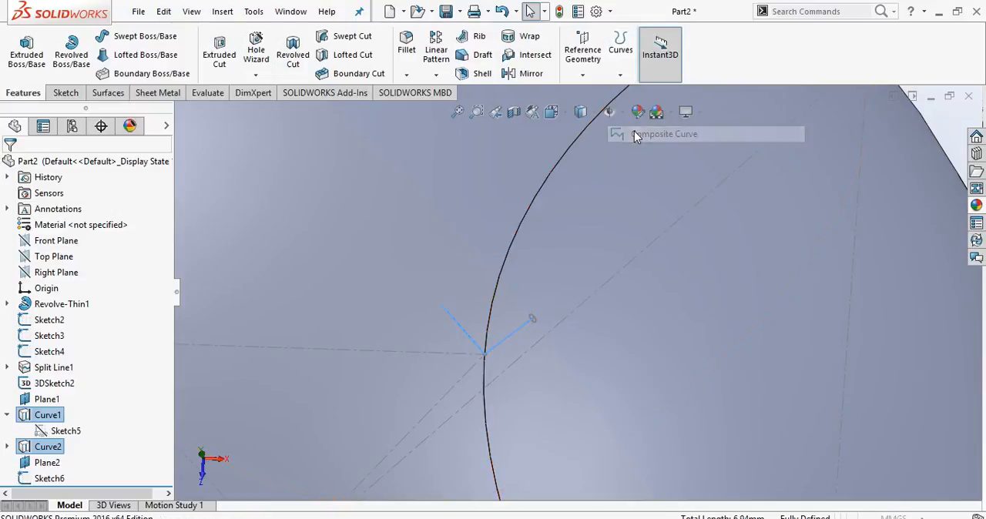
{"action": "left_click", "coordinate": [10, 168]}
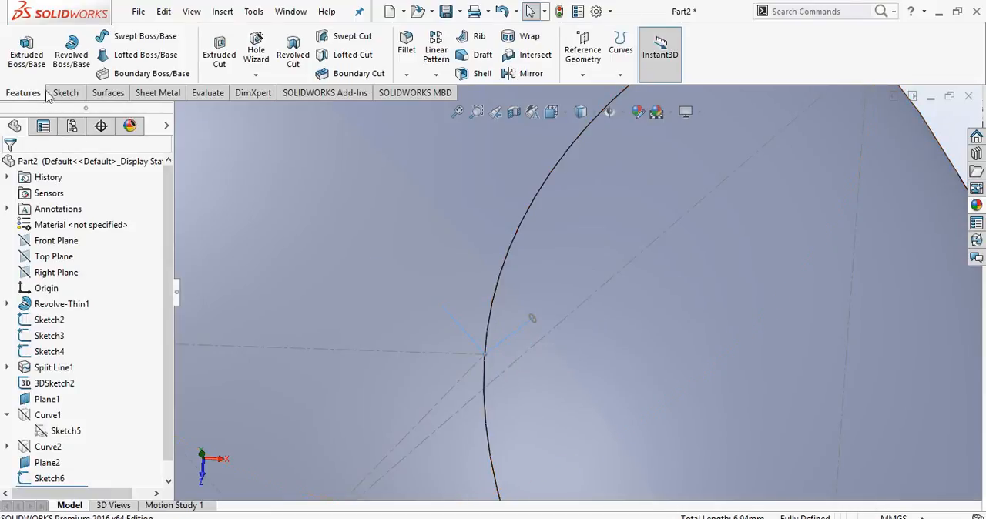
Sweep the 0.50 mm circle sketch along the V-shaped composite curve to create a solid stitch.
{"action": "left_click", "coordinate": [135, 38]}
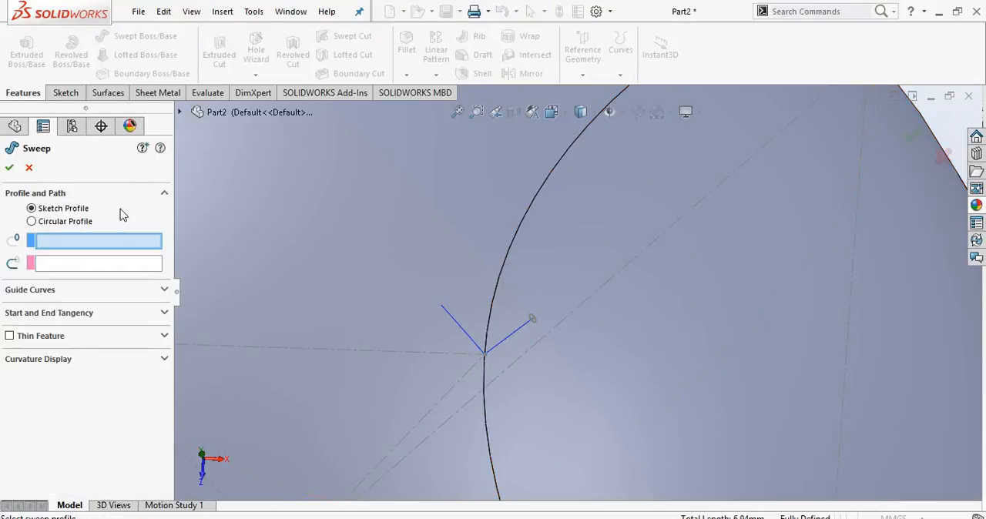
{"action": "scroll", "coordinate": [516, 282], "scroll_direction": "down", "scroll_amount": 3}
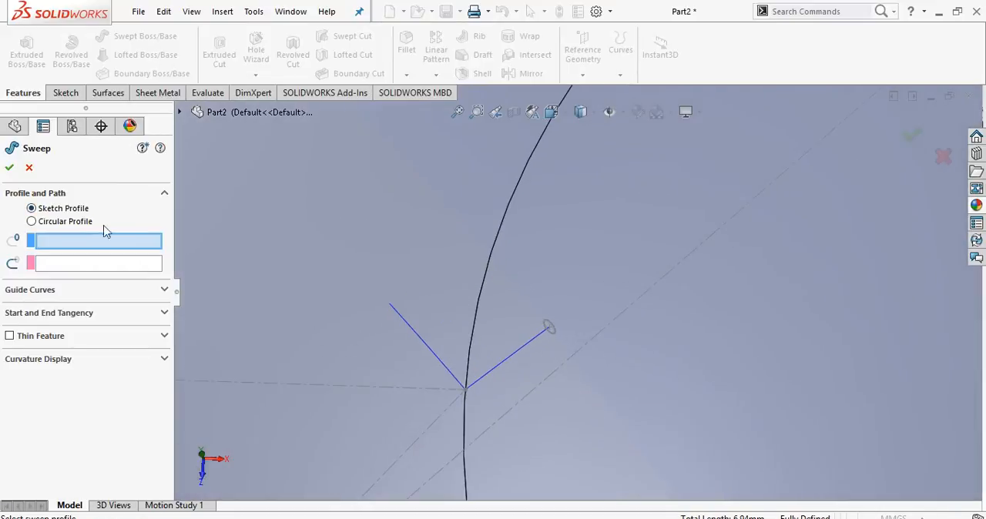
{"action": "left_click", "coordinate": [552, 336]}
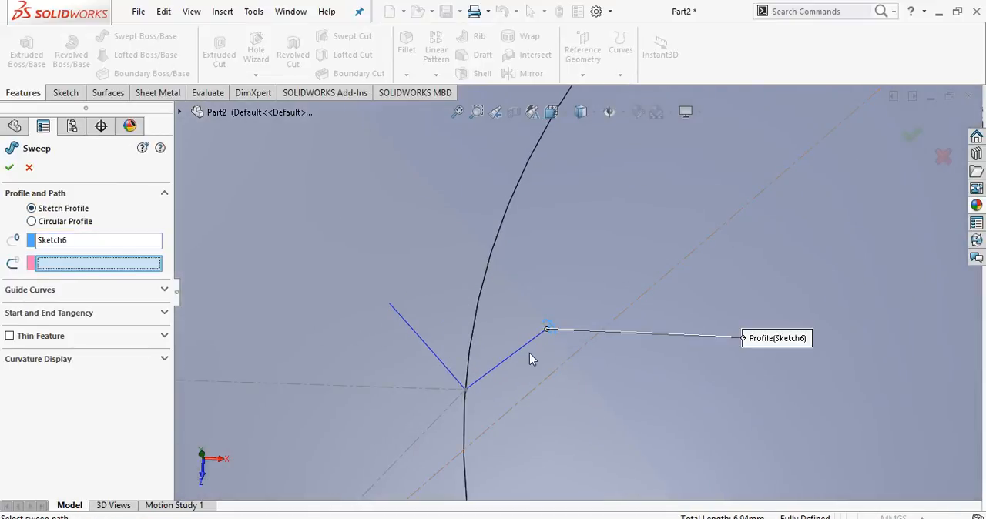
{"action": "left_click", "coordinate": [498, 370]}
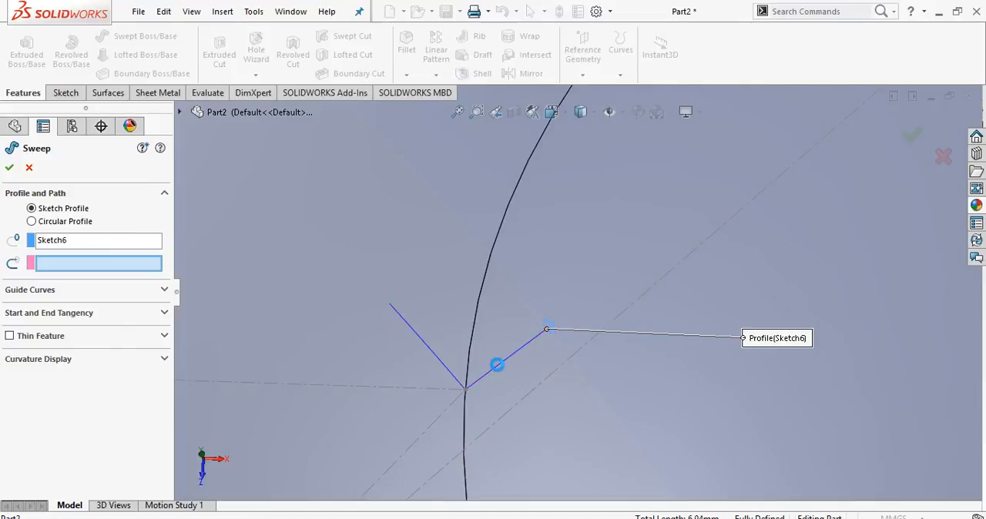
{"action": "scroll", "coordinate": [499, 370], "scroll_direction": "up", "scroll_amount": 2}
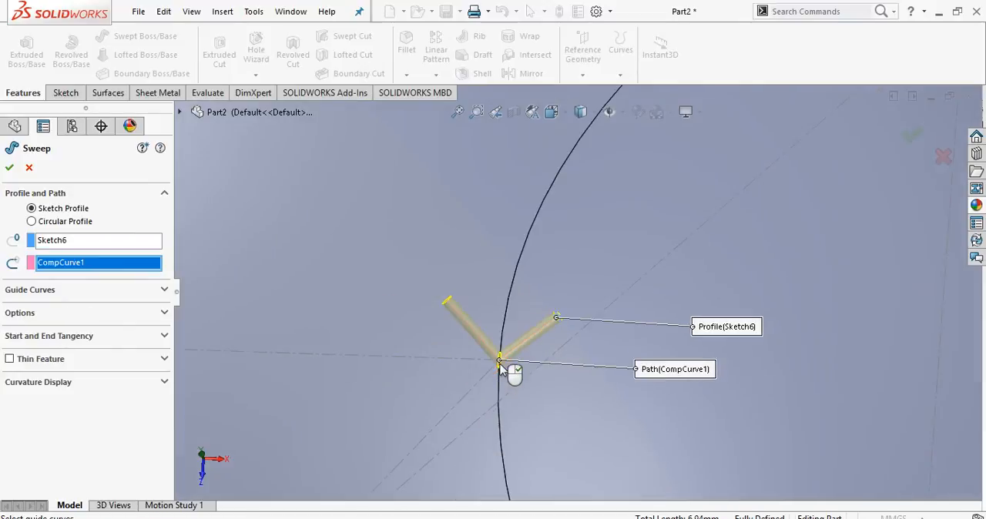
{"action": "right_click", "coordinate": [499, 362]}
{"action": "scroll", "coordinate": [568, 330], "scroll_direction": "down", "scroll_amount": 1}
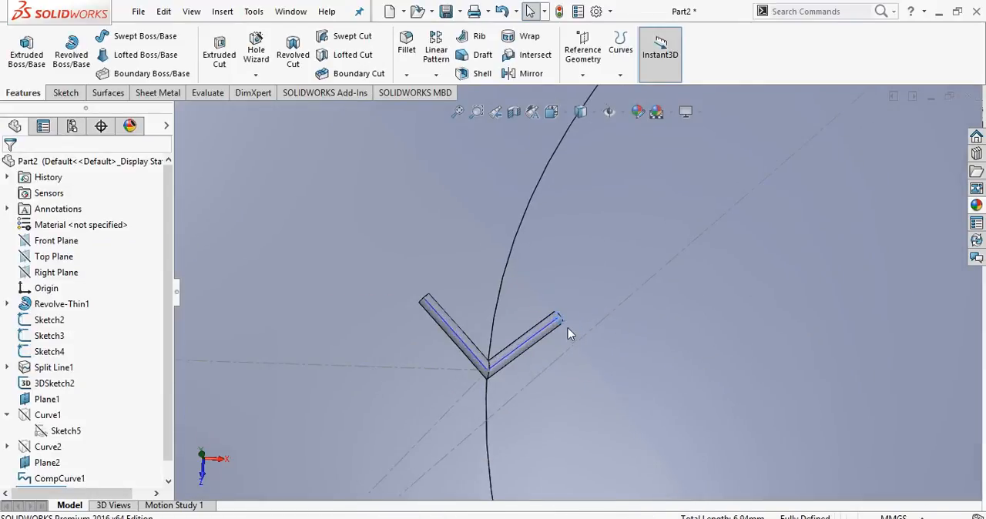
{"action": "scroll", "coordinate": [568, 330], "scroll_direction": "up", "scroll_amount": 3}
{"action": "scroll", "coordinate": [567, 330], "scroll_direction": "down", "scroll_amount": 5}
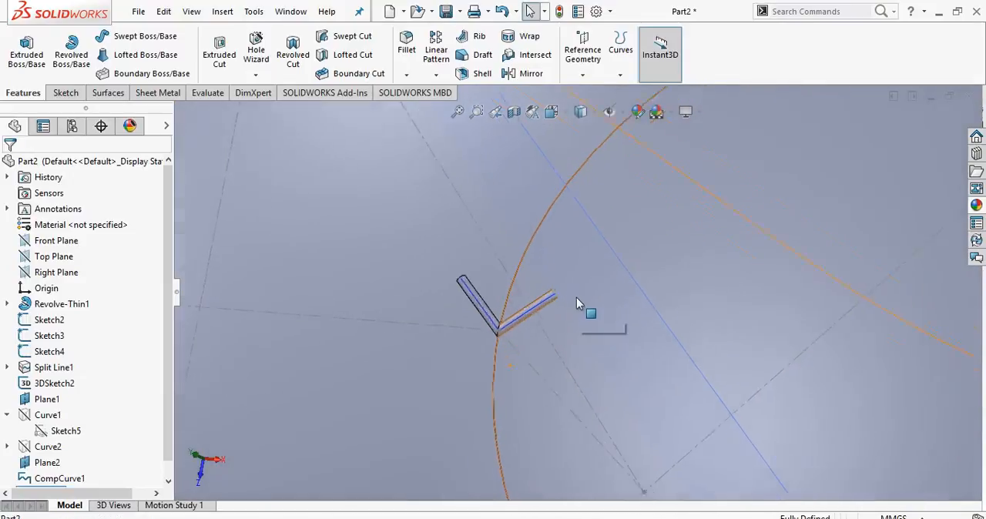
Add a 1.00 mm dome, with the continuous dome option off, to the end face of the stitch arm at the Curve2 end.
{"action": "left_click", "coordinate": [512, 316]}
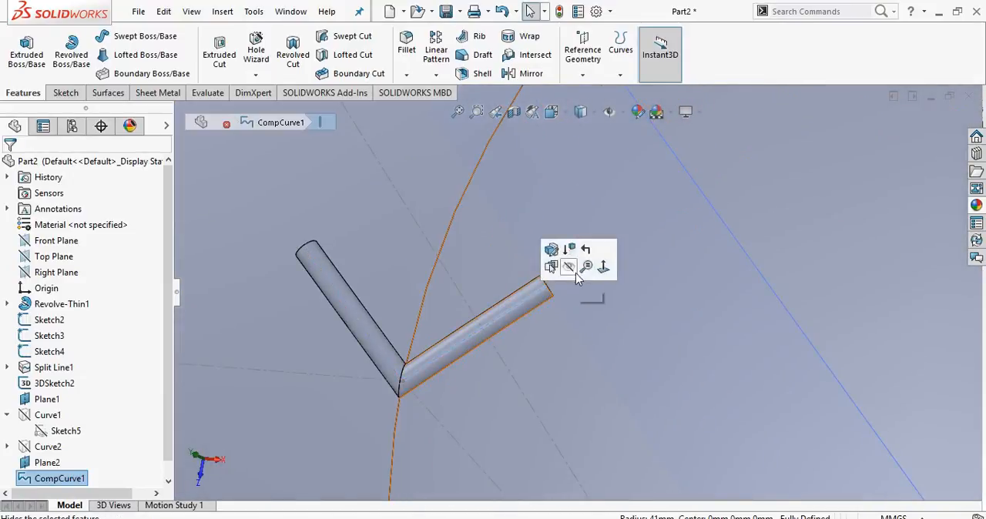
{"action": "left_click", "coordinate": [231, 12]}
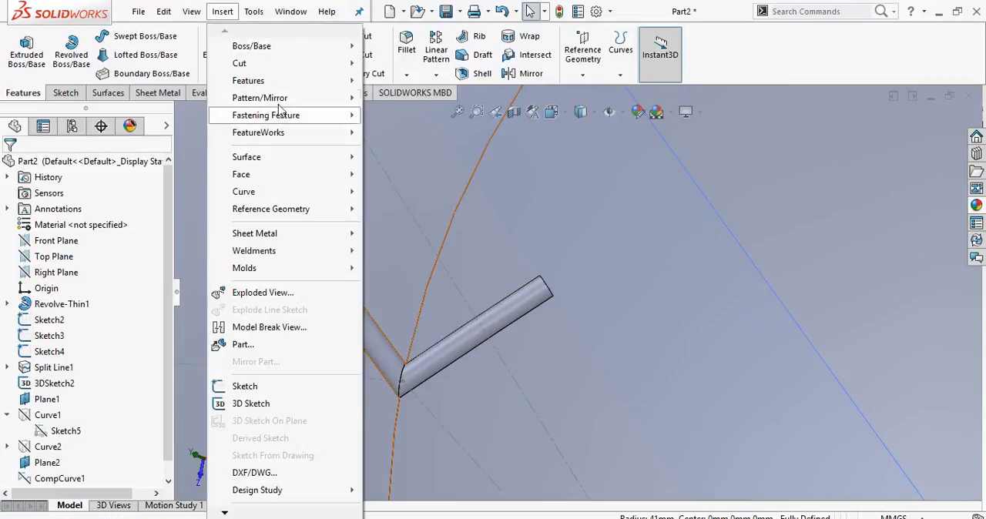
{"action": "mouse_move", "coordinate": [272, 91]}
{"action": "mouse_move", "coordinate": [330, 81]}
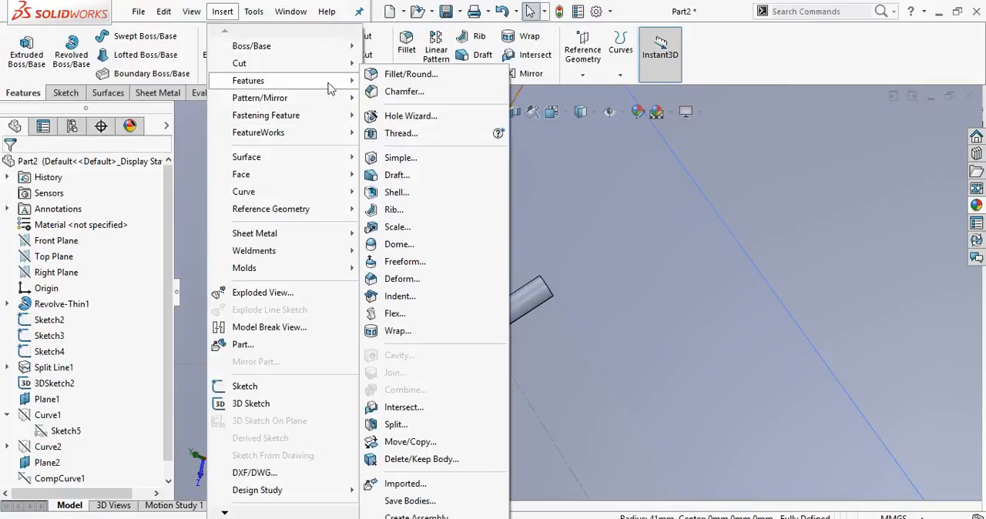
{"action": "left_click", "coordinate": [399, 244]}
{"action": "mouse_move", "coordinate": [553, 305]}
{"action": "middle_mouse_down"}
{"action": "mouse_move", "coordinate": [515, 331]}
{"action": "mouse_move", "coordinate": [562, 298]}
{"action": "middle_mouse_up"}
{"action": "scroll", "coordinate": [562, 297], "scroll_direction": "down", "scroll_amount": 3}
{"action": "left_click", "coordinate": [534, 279]}
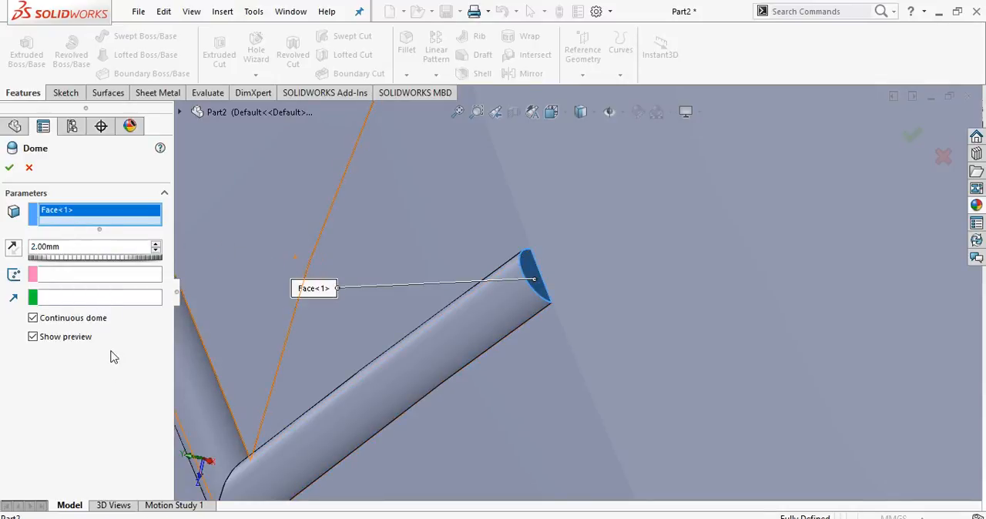
{"action": "left_click", "coordinate": [33, 318]}
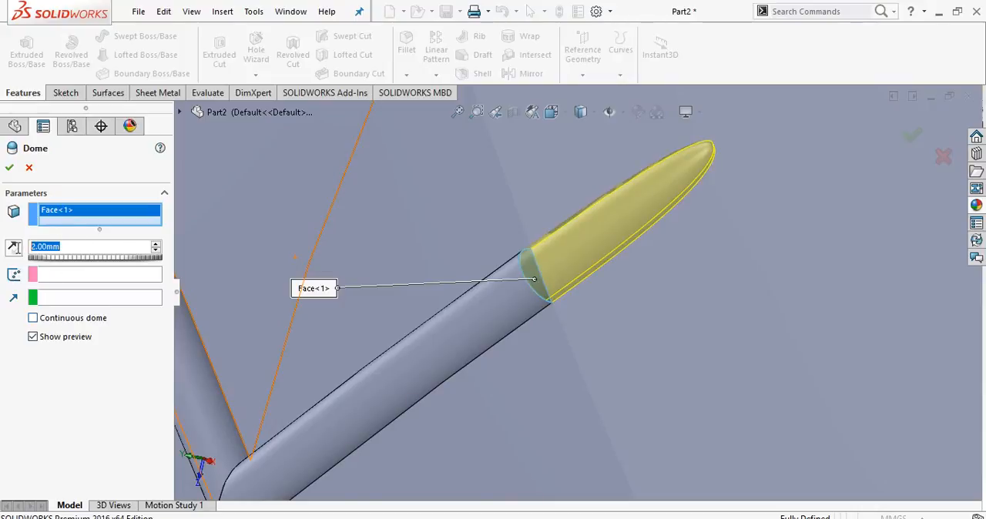
{"action": "left_click", "coordinate": [64, 377]}
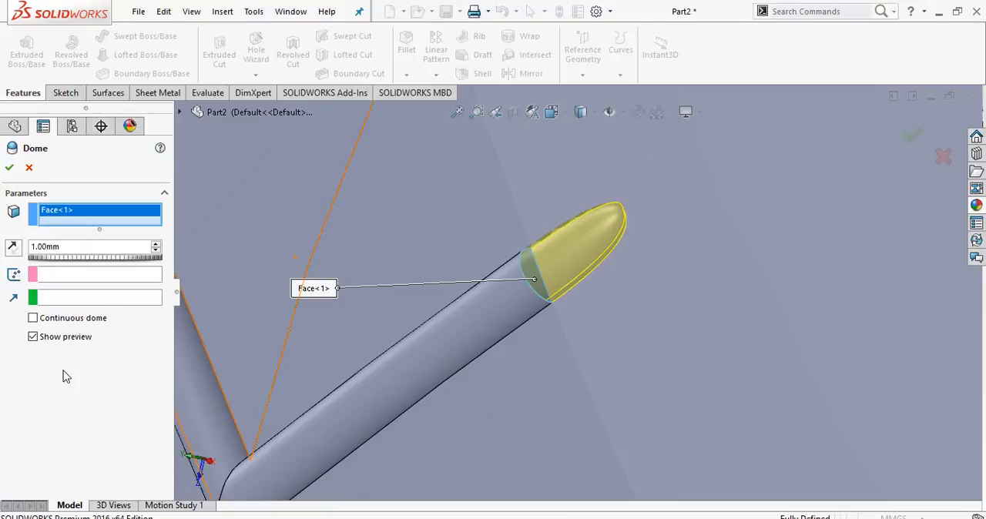
{"action": "mouse_move", "coordinate": [559, 341]}
{"action": "middle_mouse_down"}
{"action": "mouse_move", "coordinate": [590, 319]}
{"action": "mouse_move", "coordinate": [548, 249]}
{"action": "mouse_move", "coordinate": [511, 241]}
{"action": "mouse_move", "coordinate": [550, 260]}
{"action": "mouse_move", "coordinate": [581, 313]}
{"action": "mouse_move", "coordinate": [555, 324]}
{"action": "middle_mouse_up"}
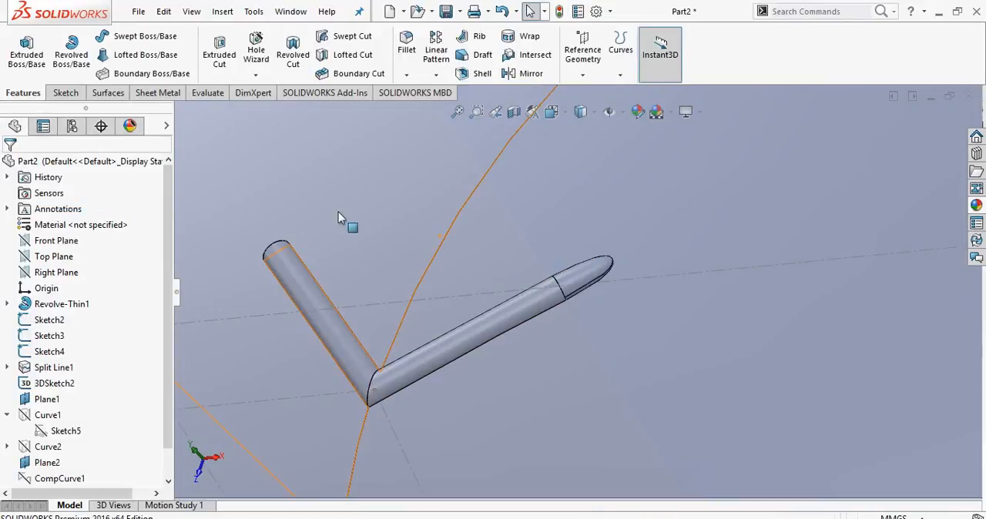
Add a 1.00 mm non-continuous dome to the end face of the stitch's other arm.
{"action": "left_click", "coordinate": [222, 12]}
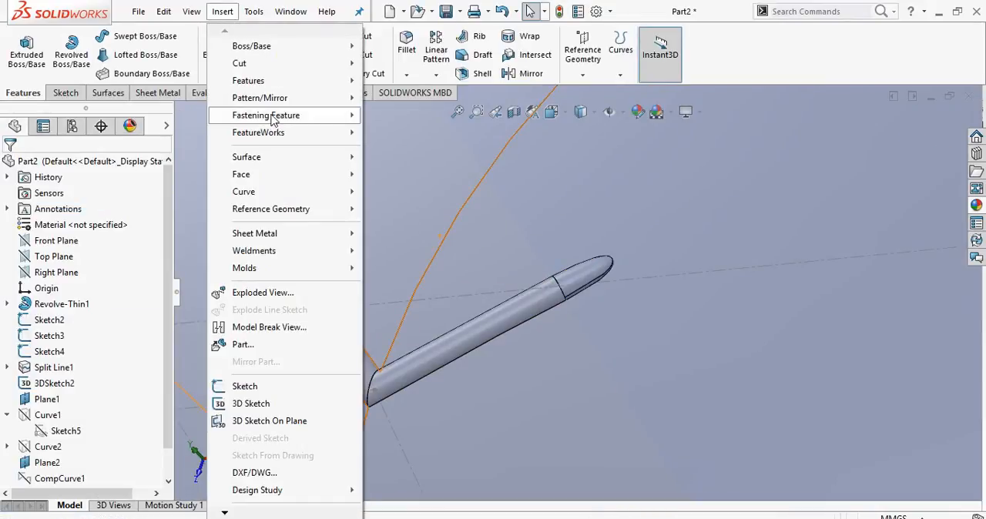
{"action": "mouse_move", "coordinate": [277, 80]}
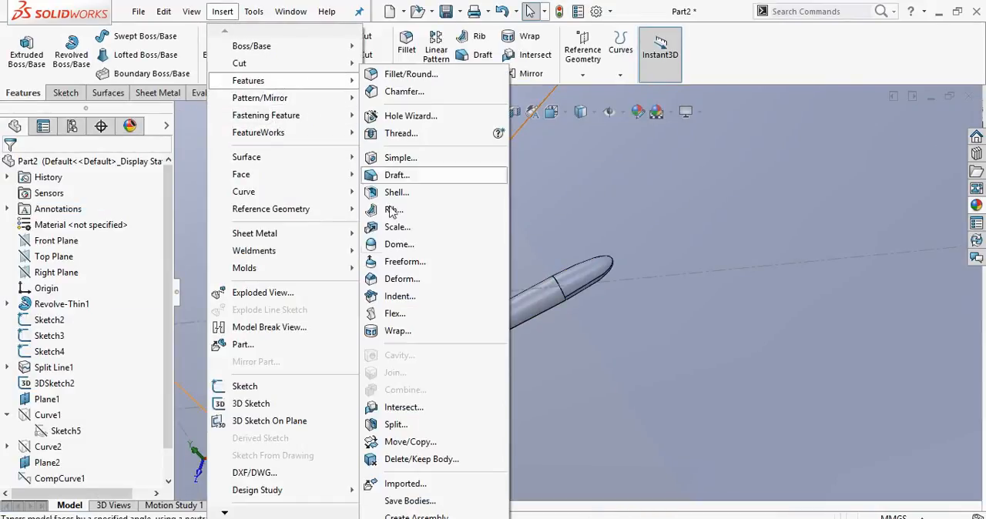
{"action": "left_click", "coordinate": [400, 244]}
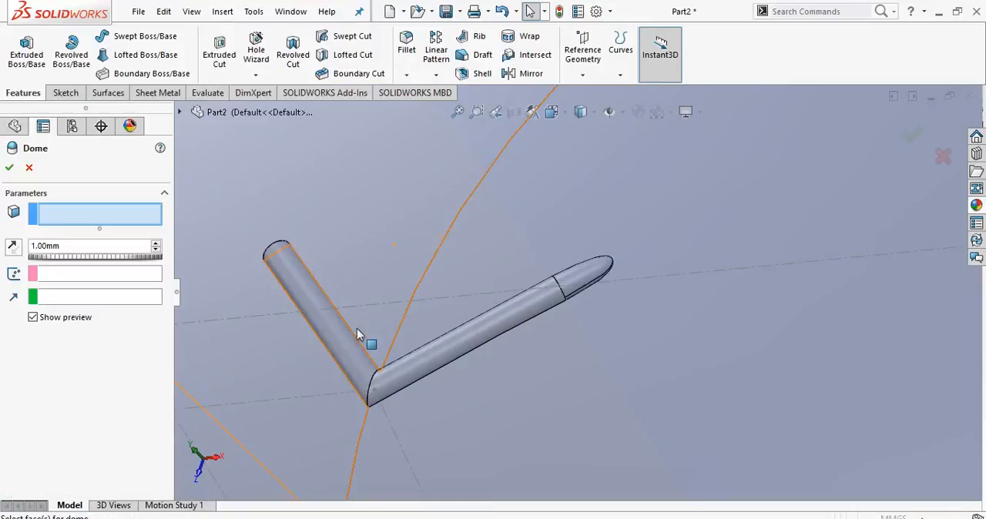
{"action": "middle_click_drag", "start_coordinate": [370, 341], "coordinate": [396, 293]}
{"action": "scroll", "coordinate": [388, 273], "scroll_direction": "down", "scroll_amount": 5}
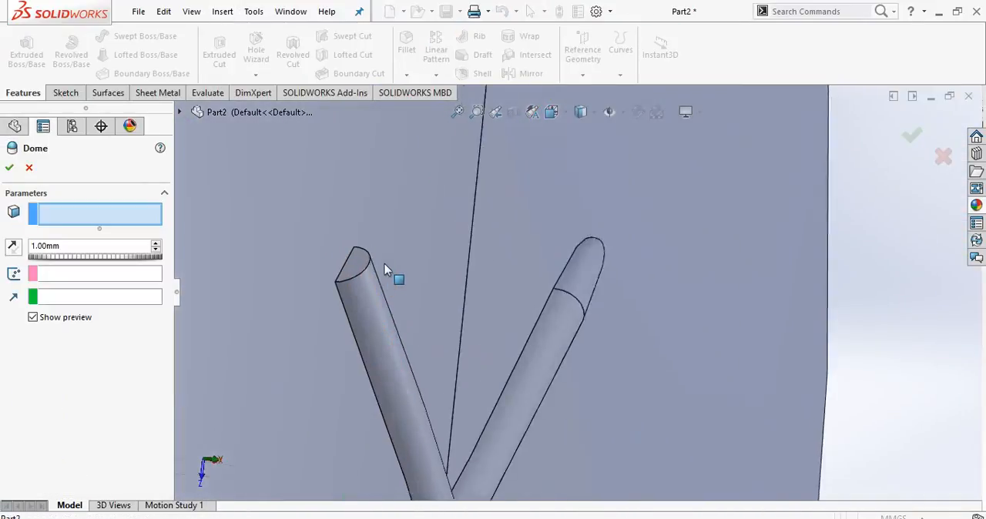
{"action": "left_click", "coordinate": [377, 266]}
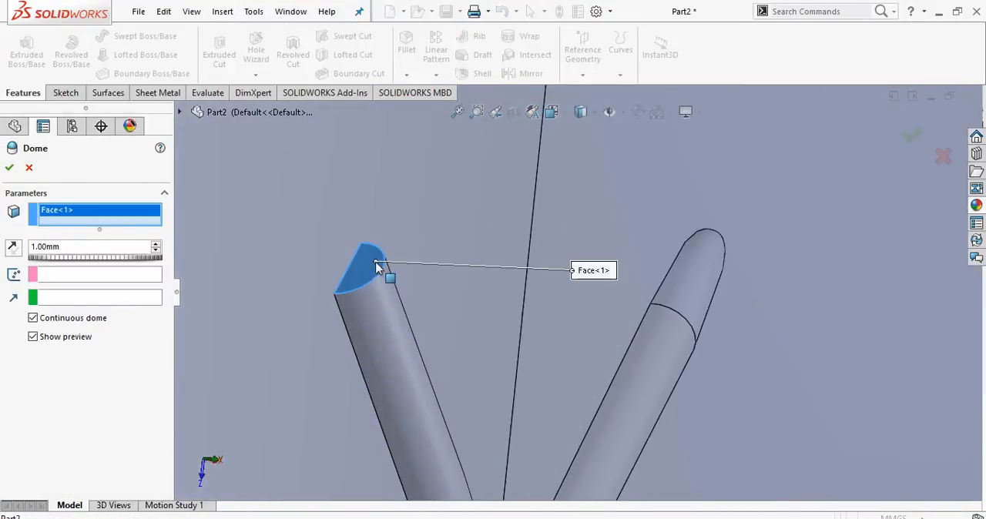
{"action": "left_click", "coordinate": [73, 326]}
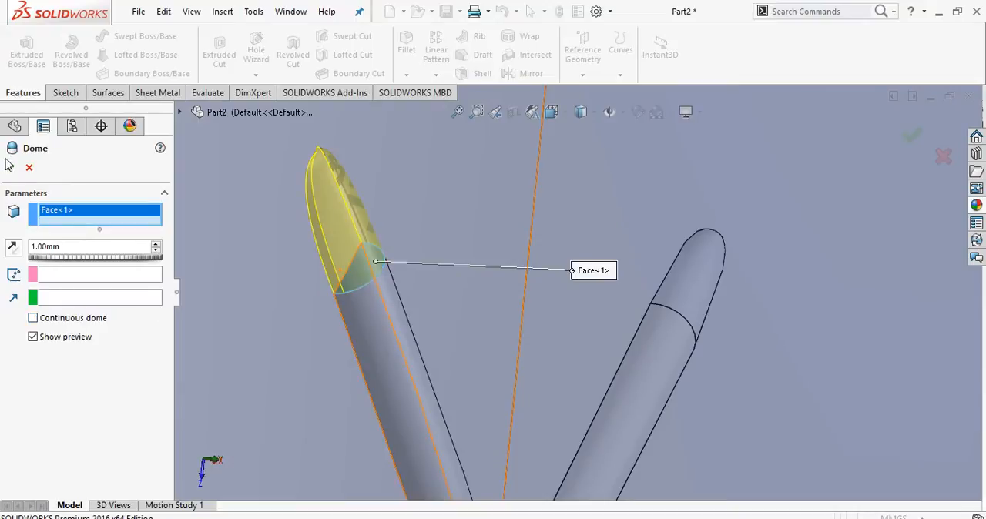
{"action": "scroll", "coordinate": [464, 355], "scroll_direction": "up", "scroll_amount": 8}
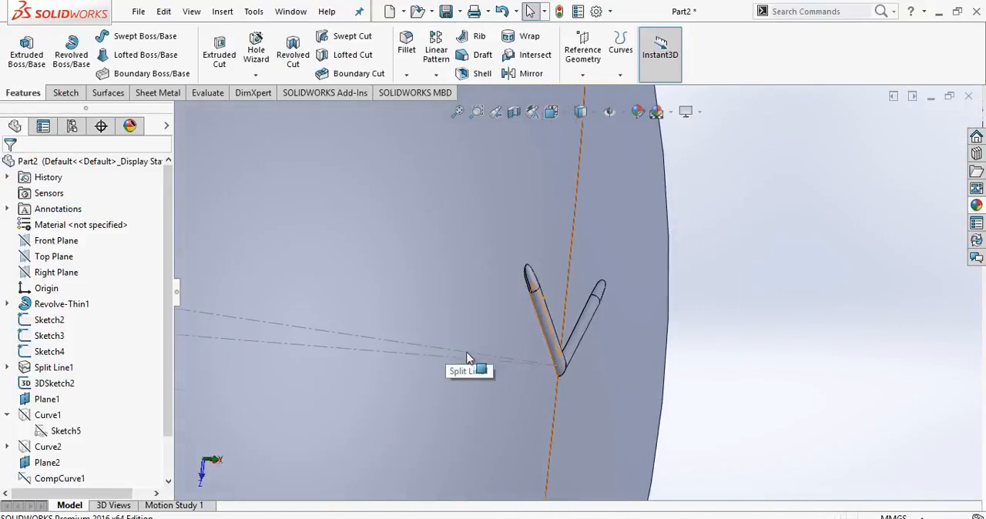
Apply a red colour to the Sweep1, Dome1 and Dome2 features.
{"action": "middle_click_drag", "start_coordinate": [466, 355], "coordinate": [415, 280]}
{"action": "scroll", "coordinate": [531, 381], "scroll_direction": "up", "scroll_amount": 11}
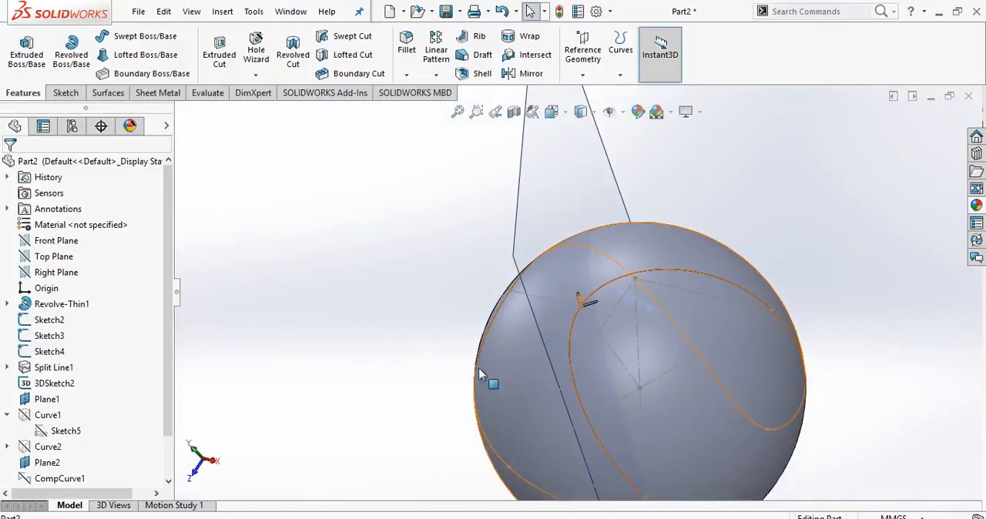
{"action": "scroll", "coordinate": [433, 364], "scroll_direction": "down", "scroll_amount": 3}
{"action": "scroll", "coordinate": [163, 303], "scroll_direction": "down", "scroll_amount": 1}
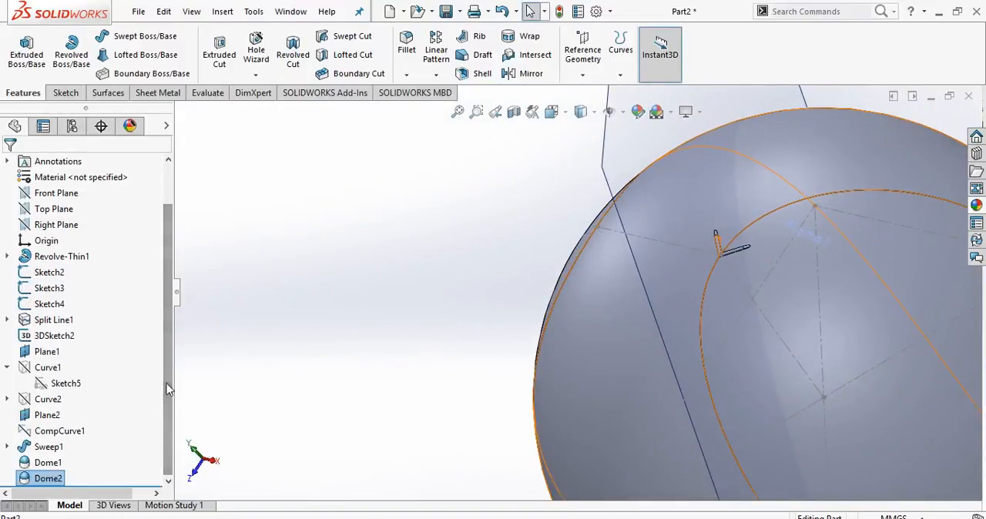
{"action": "left_click", "coordinate": [49, 449]}
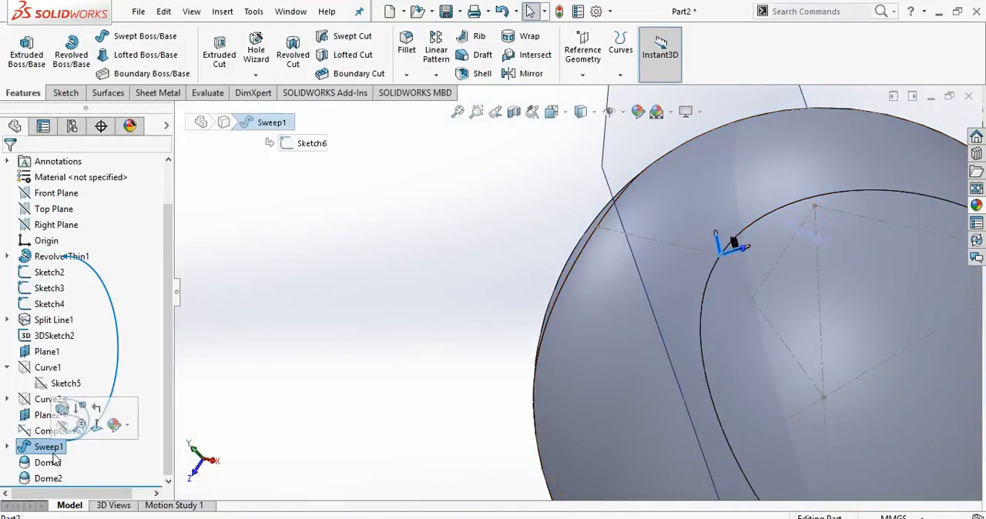
{"action": "left_click", "coordinate": [48, 479], "text": "ctrl"}
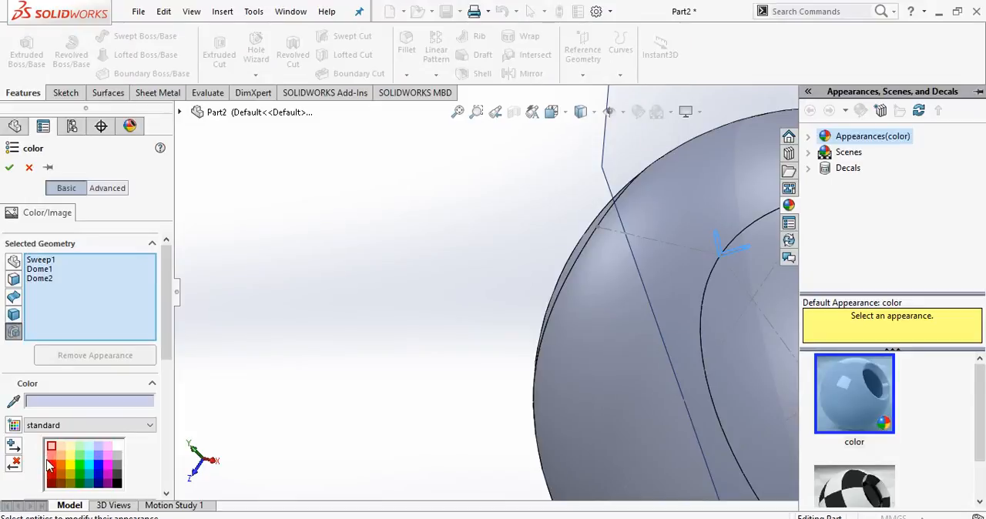
{"action": "left_click", "coordinate": [52, 467]}
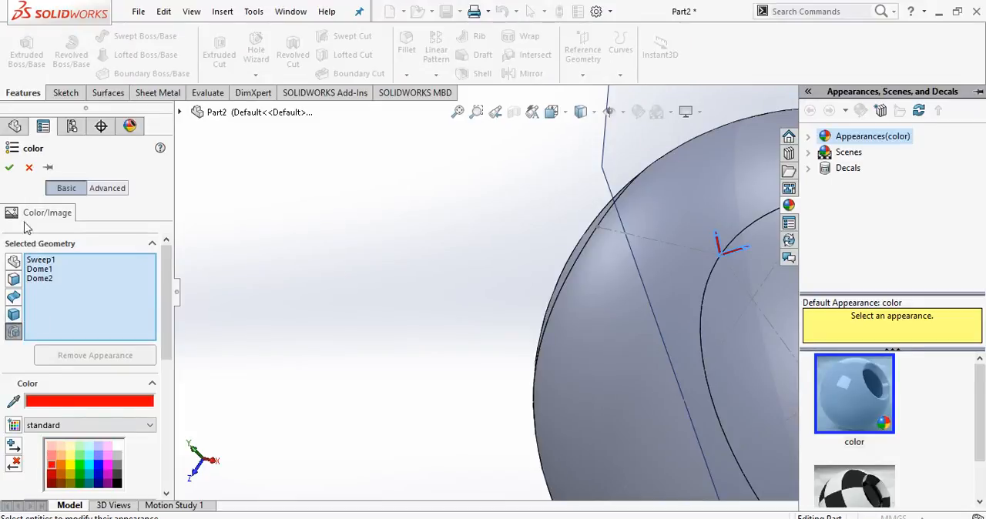
{"action": "left_click", "coordinate": [9, 169]}
Hide reference plane Plane2.
{"action": "middle_click_drag", "start_coordinate": [374, 322], "coordinate": [490, 325]}
{"action": "scroll", "coordinate": [573, 325], "scroll_direction": "down", "scroll_amount": 2}
{"action": "scroll", "coordinate": [572, 331], "scroll_direction": "up", "scroll_amount": 7}
{"action": "middle_click_drag", "start_coordinate": [572, 332], "coordinate": [655, 280]}
{"action": "scroll", "coordinate": [656, 278], "scroll_direction": "down", "scroll_amount": 2}
{"action": "scroll", "coordinate": [585, 281], "scroll_direction": "down", "scroll_amount": 5}
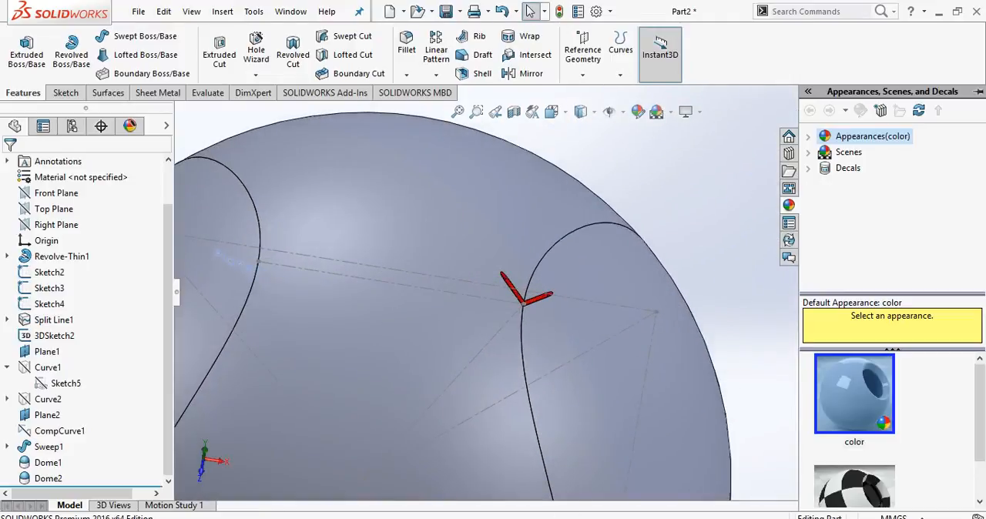
{"action": "scroll", "coordinate": [679, 267], "scroll_direction": "up", "scroll_amount": 4}
{"action": "left_click", "coordinate": [671, 346]}
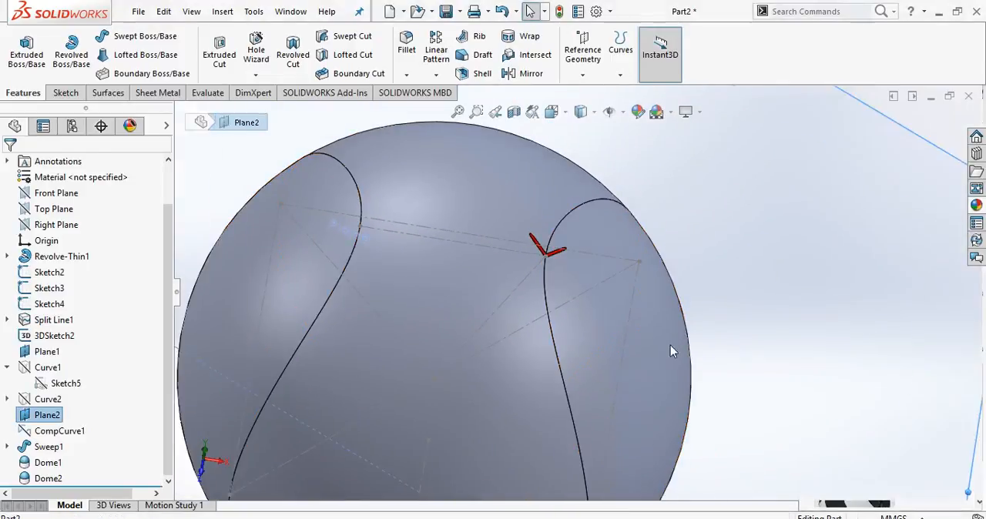
{"action": "scroll", "coordinate": [614, 375], "scroll_direction": "up", "scroll_amount": 2}
{"action": "middle_click_drag", "start_coordinate": [614, 375], "coordinate": [641, 319]}
{"action": "scroll", "coordinate": [636, 310], "scroll_direction": "down", "scroll_amount": 3}
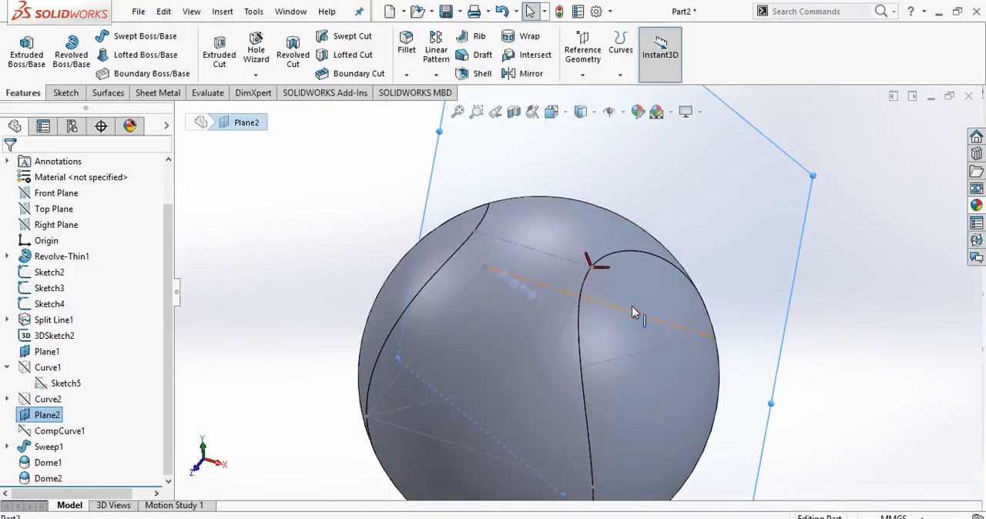
{"action": "scroll", "coordinate": [631, 312], "scroll_direction": "up", "scroll_amount": 2}
{"action": "scroll", "coordinate": [630, 313], "scroll_direction": "down", "scroll_amount": 1}
{"action": "left_click", "coordinate": [734, 174]}
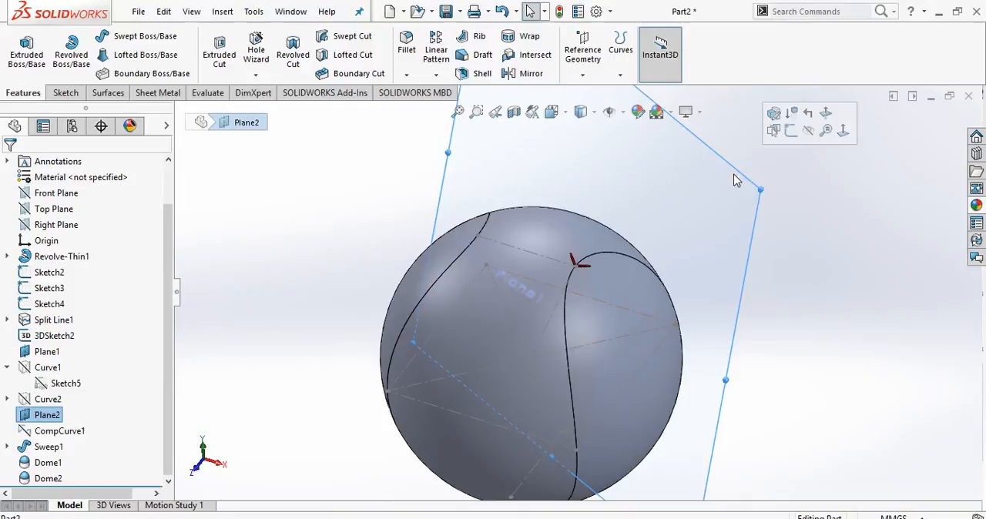
{"action": "left_click", "coordinate": [809, 132]}
Create a reference plane perpendicular to the split-line seam edge and coincident with the Sketch2 endpoint at the stitch's corner.
{"action": "left_click", "coordinate": [583, 75]}
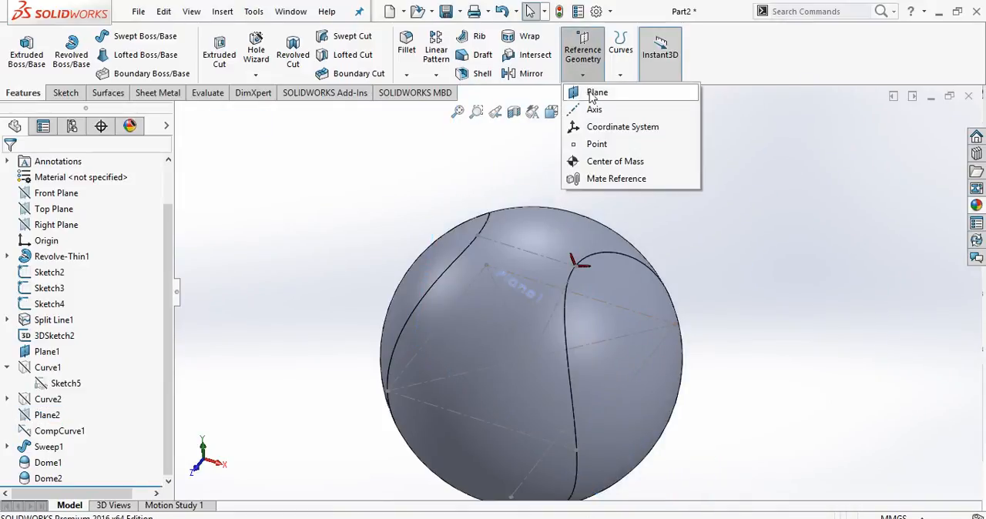
{"action": "left_click", "coordinate": [595, 92]}
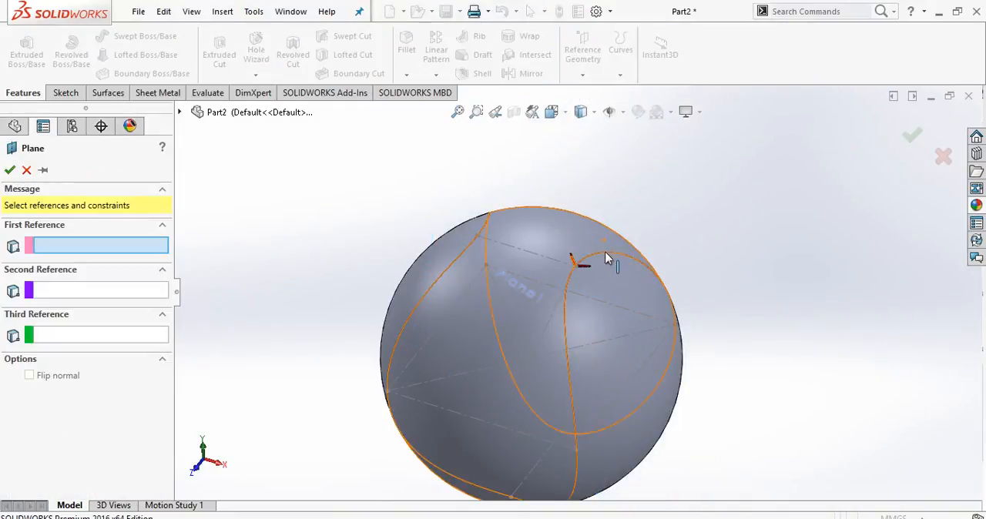
{"action": "left_click", "coordinate": [596, 261]}
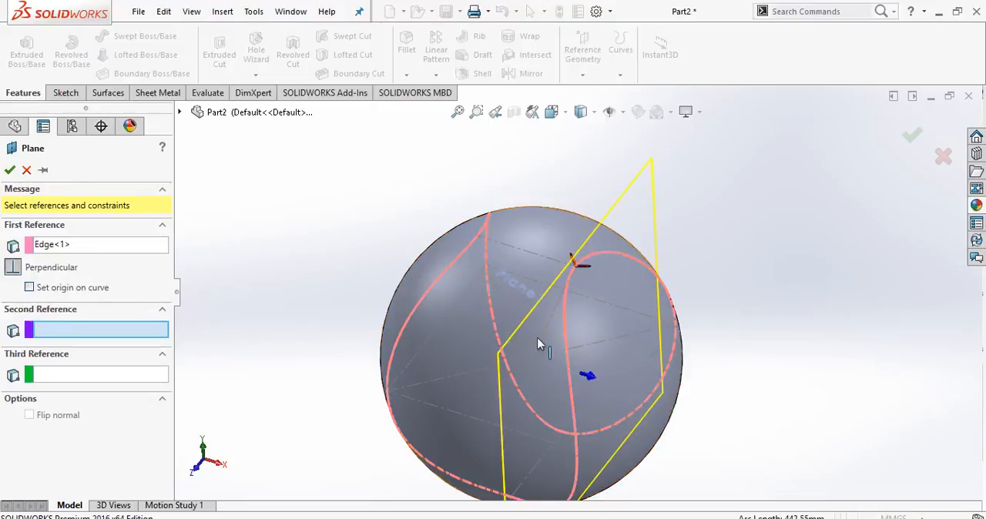
{"action": "scroll", "coordinate": [591, 258], "scroll_direction": "up", "scroll_amount": 5}
{"action": "scroll", "coordinate": [591, 261], "scroll_direction": "up", "scroll_amount": 3}
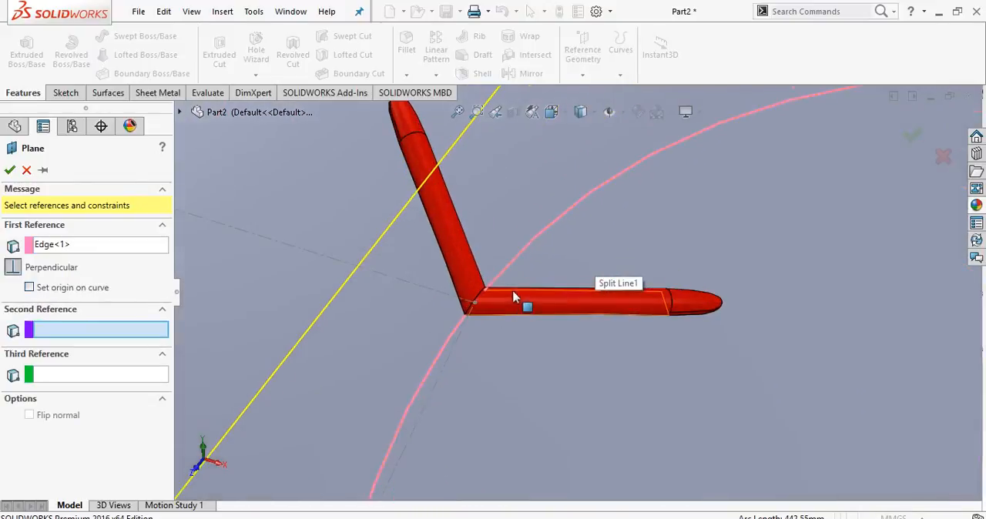
{"action": "left_click", "coordinate": [474, 306]}
{"action": "scroll", "coordinate": [476, 308], "scroll_direction": "down", "scroll_amount": 8}
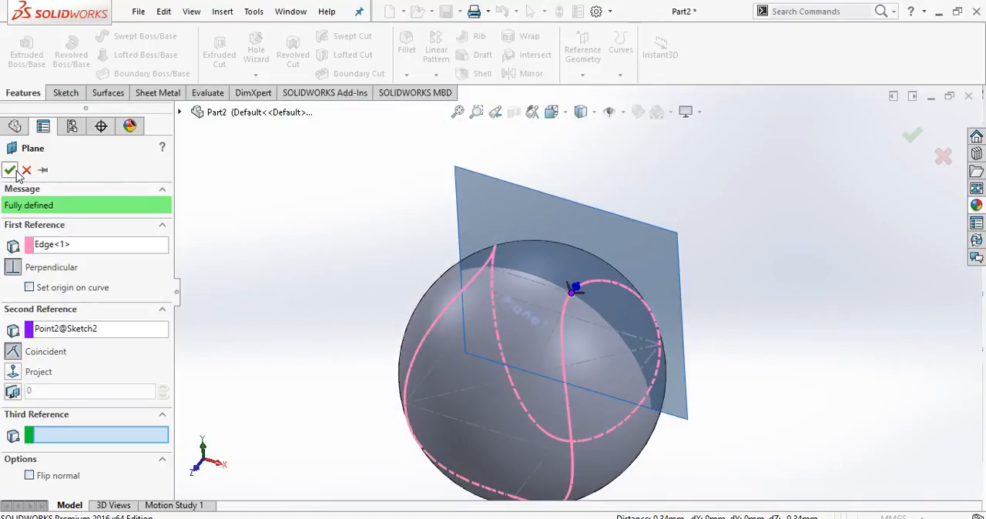
{"action": "left_click", "coordinate": [13, 170]}
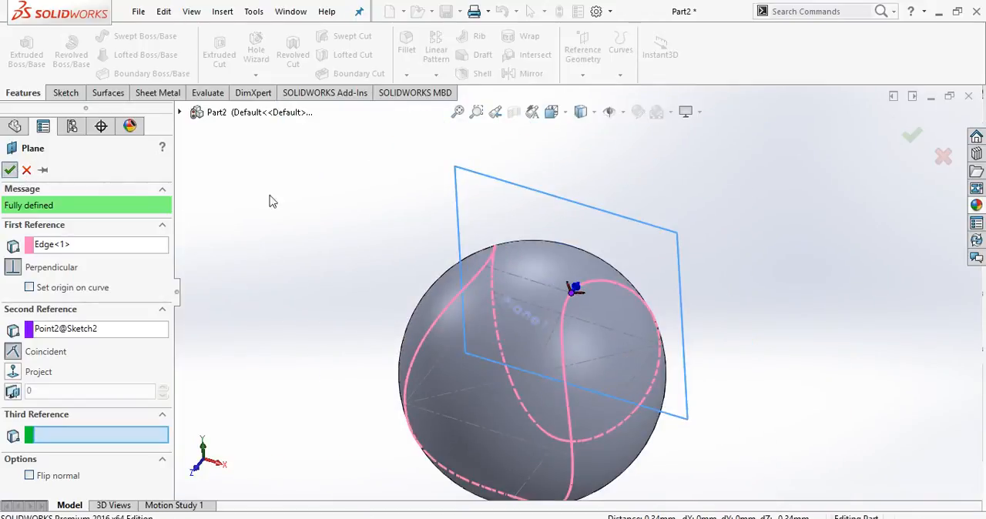
Sketch a circle about 3.3 mm in diameter on the new plane, centred on the origin at the stitch's corner.
{"action": "left_click", "coordinate": [65, 92]}
{"action": "left_click", "coordinate": [20, 51]}
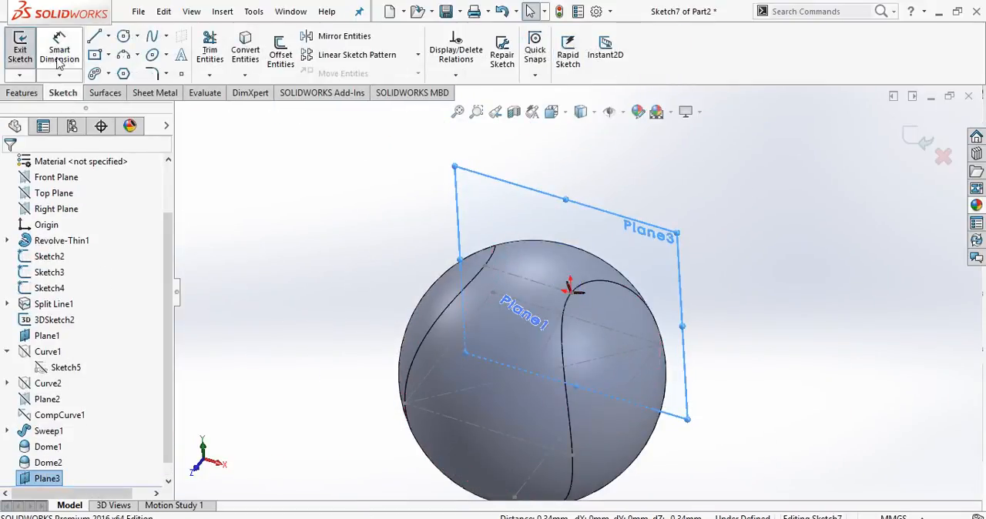
{"action": "left_click", "coordinate": [124, 36]}
{"action": "scroll", "coordinate": [574, 289], "scroll_direction": "up", "scroll_amount": 6}
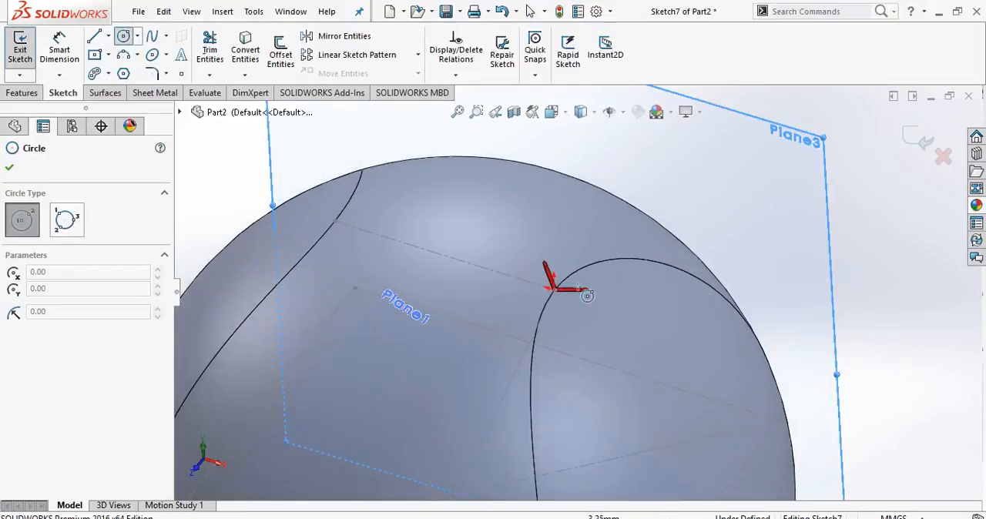
{"action": "left_click", "coordinate": [584, 255]}
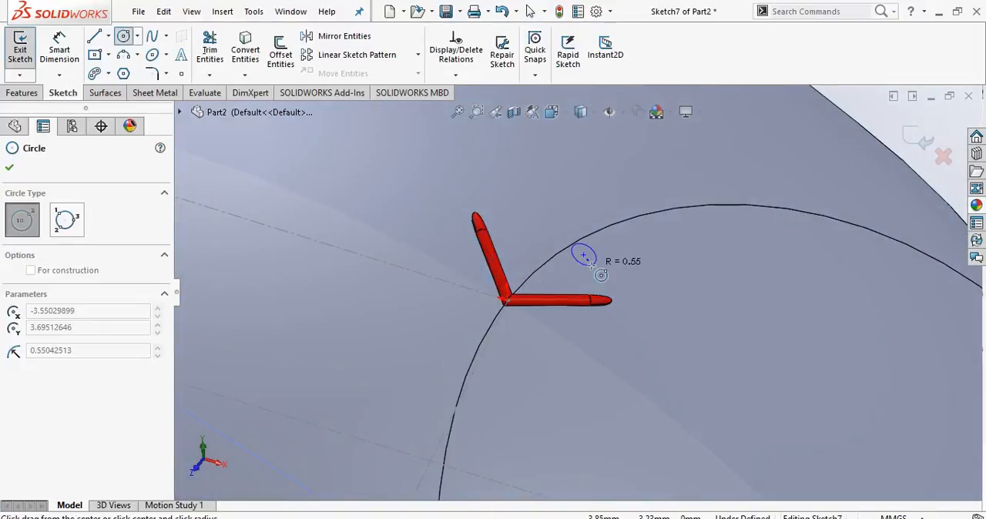
{"action": "key", "text": "Escape"}
{"action": "left_click", "coordinate": [125, 37]}
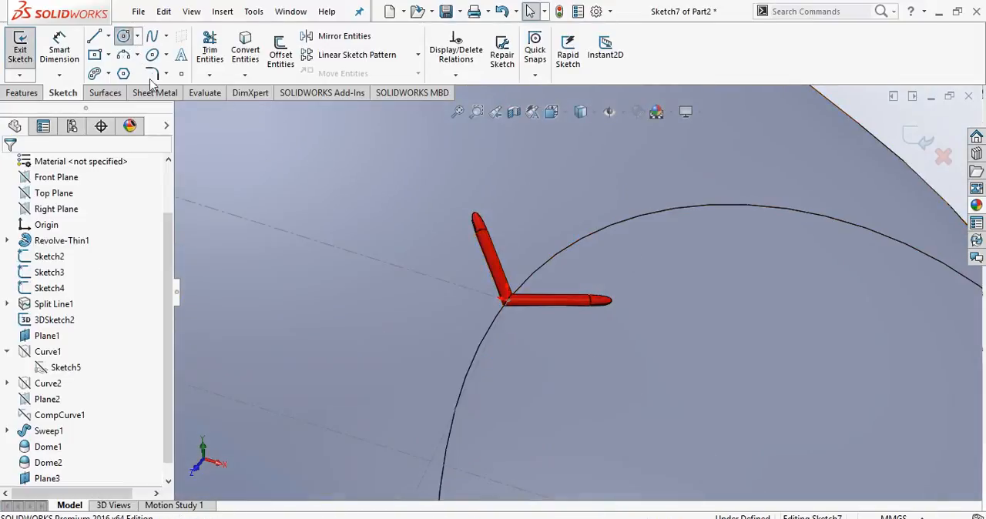
{"action": "left_click", "coordinate": [505, 300]}
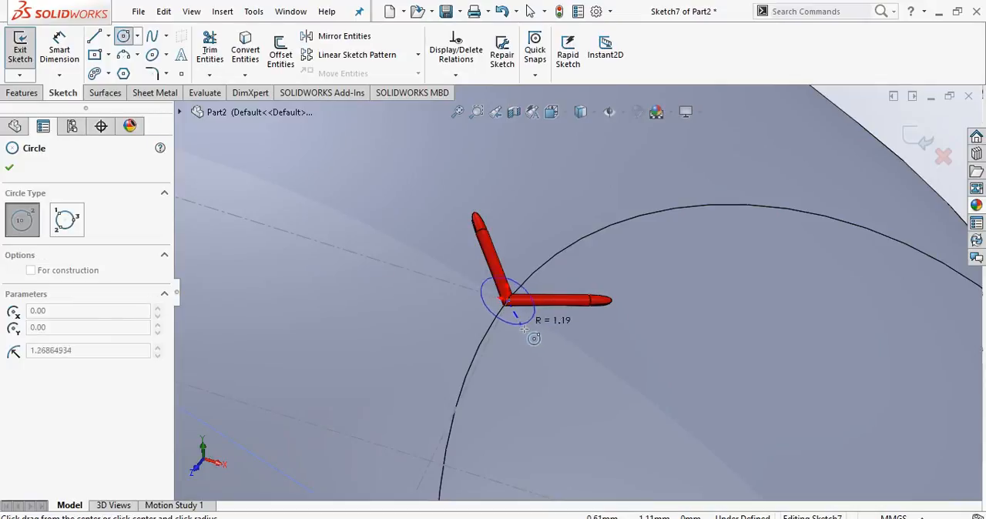
{"action": "left_click", "coordinate": [527, 332]}
Dimension the circle's diameter to 2 mm and exit the sketch.
{"action": "left_click", "coordinate": [60, 60]}
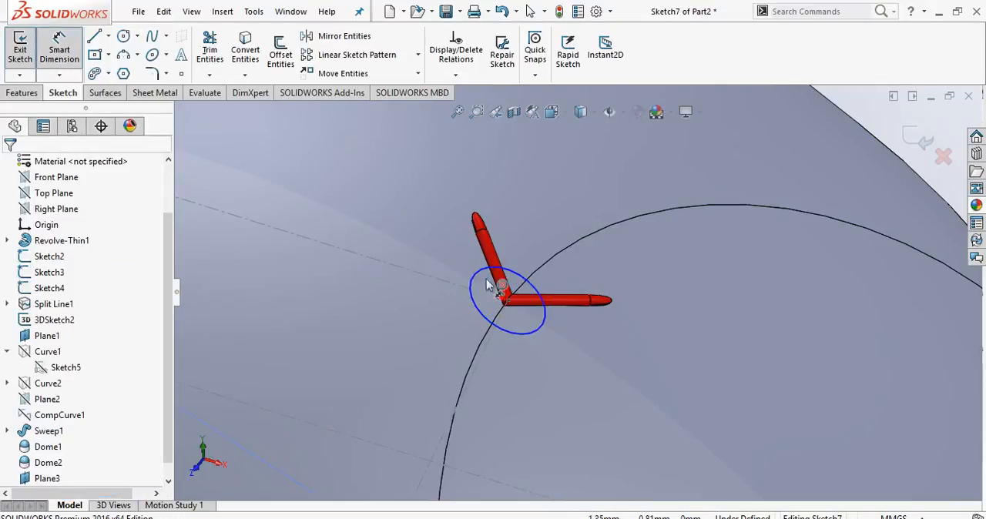
{"action": "left_click", "coordinate": [535, 279]}
{"action": "left_click", "coordinate": [613, 276]}
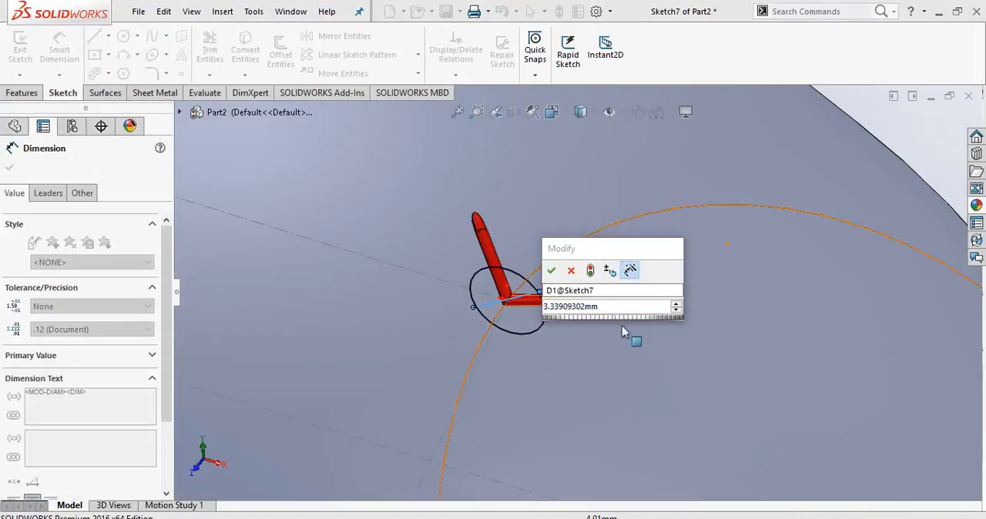
{"action": "type", "text": "2"}
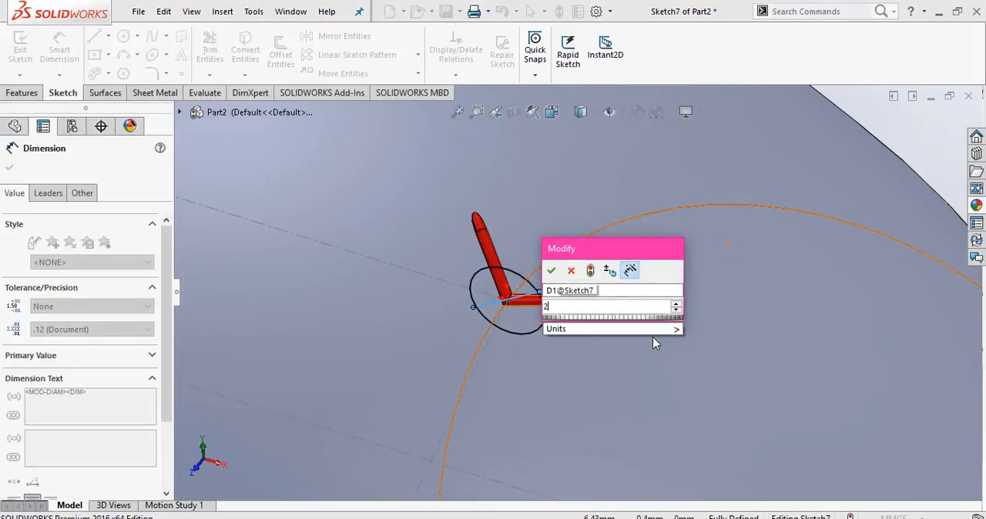
{"action": "key", "text": "Return"}
{"action": "scroll", "coordinate": [616, 347], "scroll_direction": "up", "scroll_amount": 5}
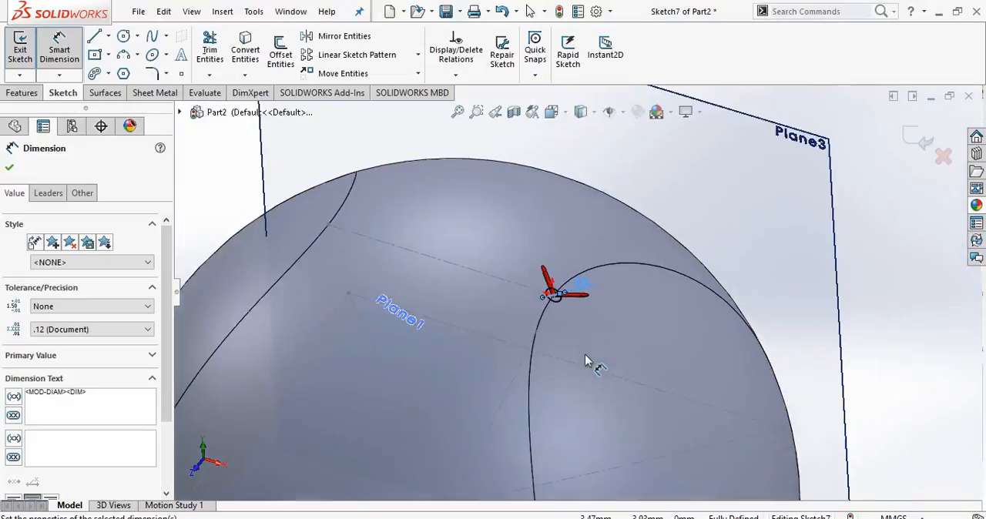
{"action": "left_click", "coordinate": [11, 169]}
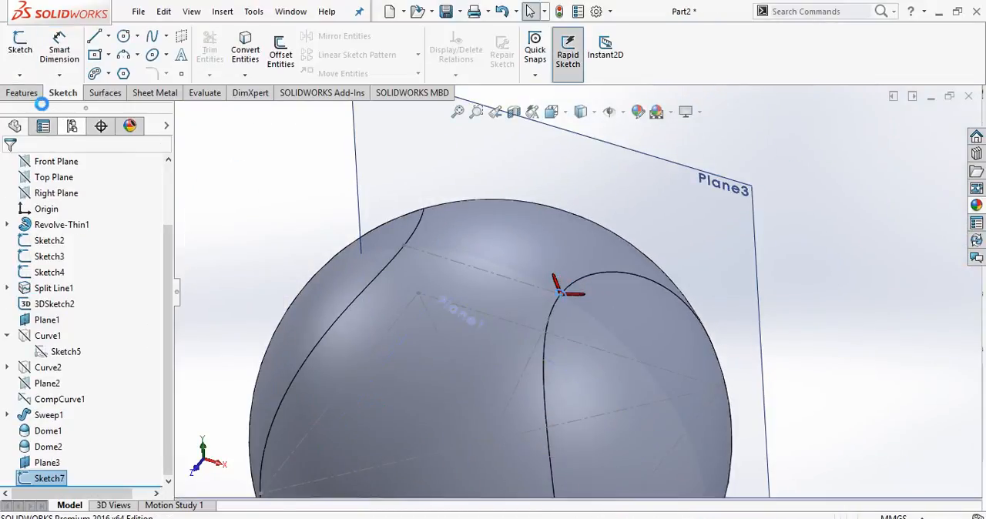
Sweep the 2 mm circle sketch as a solid along the seam path 3DSketch1 from Split Line1.
{"action": "left_click", "coordinate": [25, 97]}
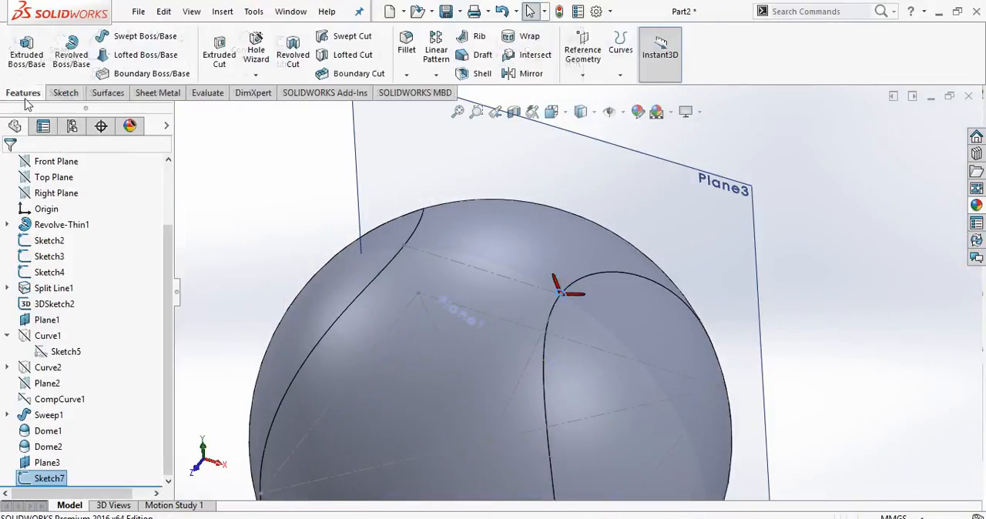
{"action": "left_click", "coordinate": [151, 40]}
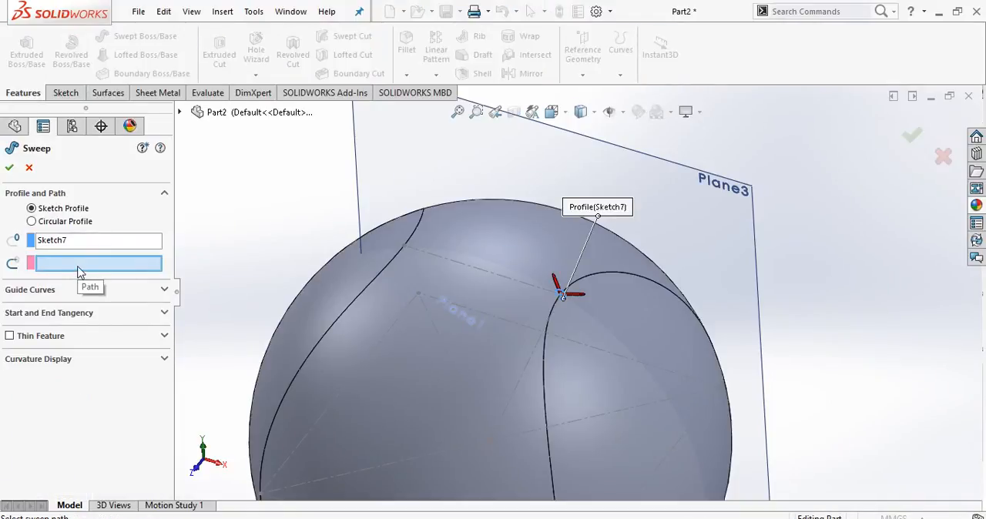
{"action": "left_click", "coordinate": [80, 266]}
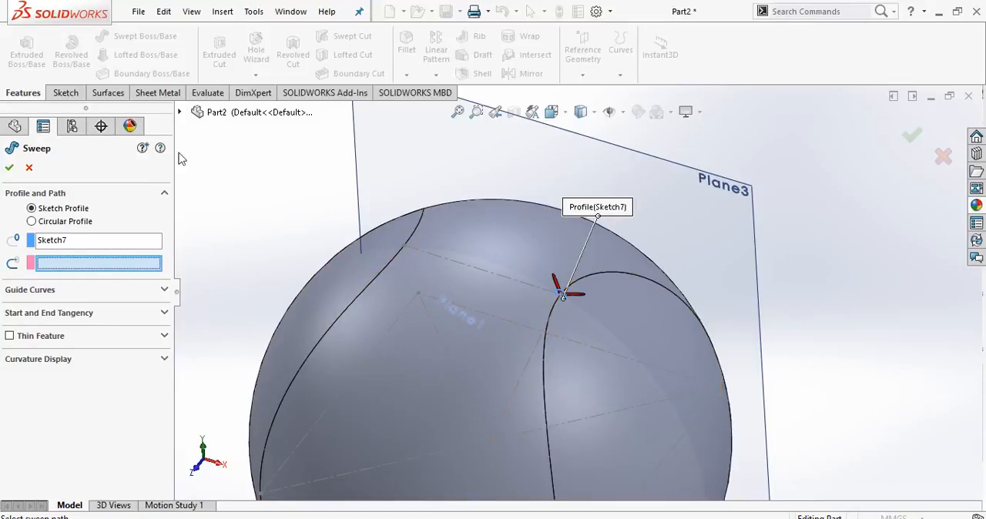
{"action": "left_click", "coordinate": [178, 113]}
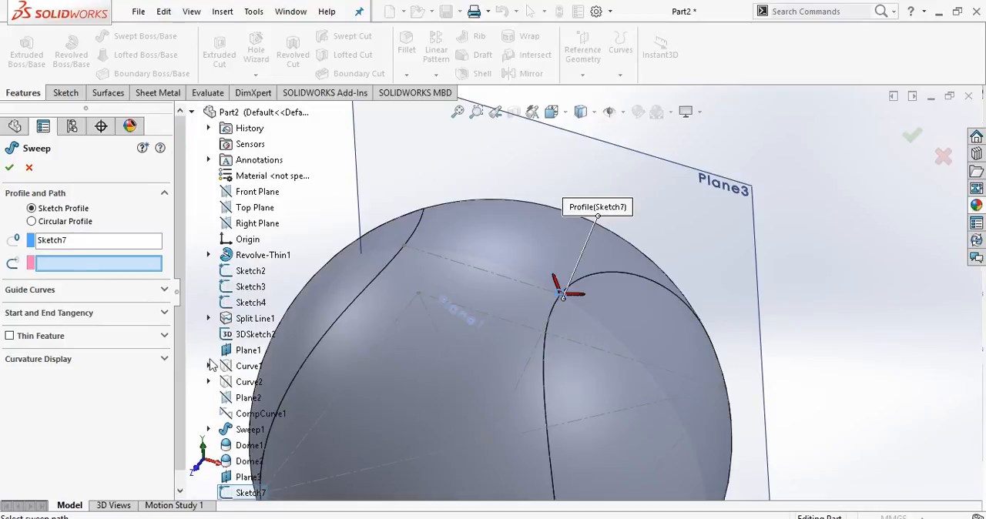
{"action": "left_click", "coordinate": [209, 318]}
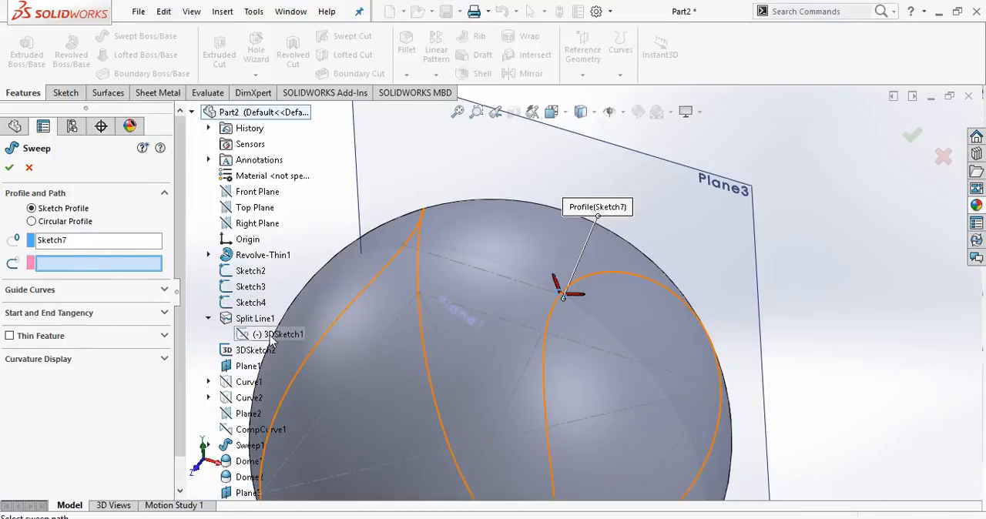
{"action": "left_click", "coordinate": [270, 339]}
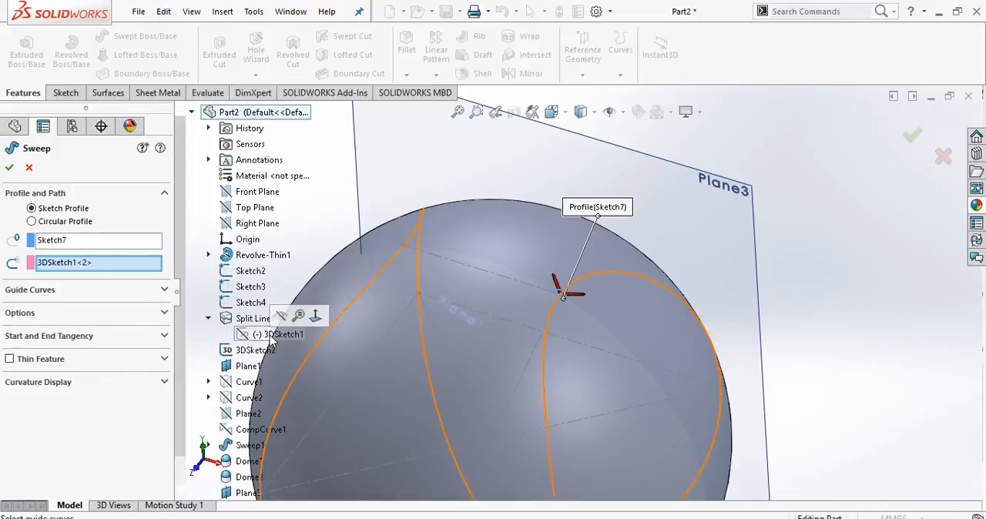
{"action": "left_click", "coordinate": [9, 168]}
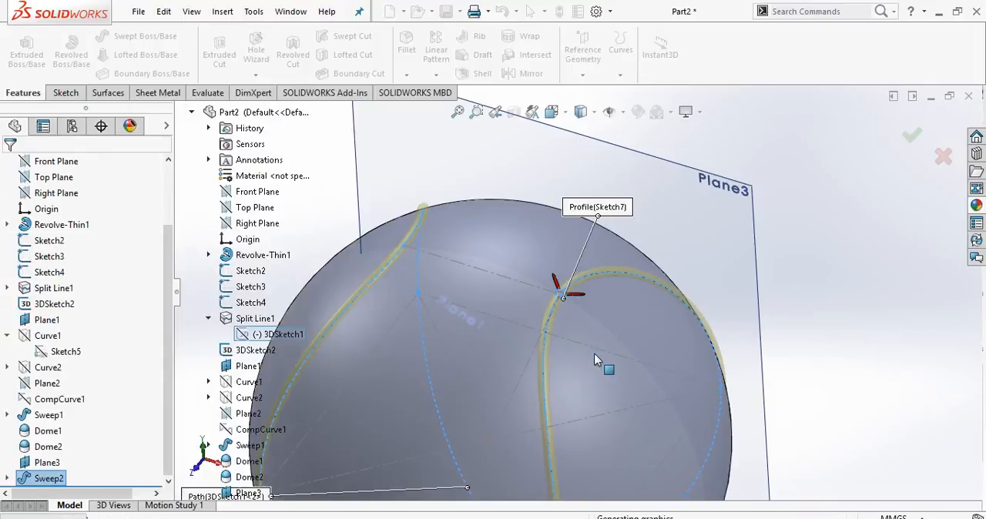
Apply a red colour to the Sweep2 seam feature.
{"action": "scroll", "coordinate": [611, 391], "scroll_direction": "up", "scroll_amount": 1}
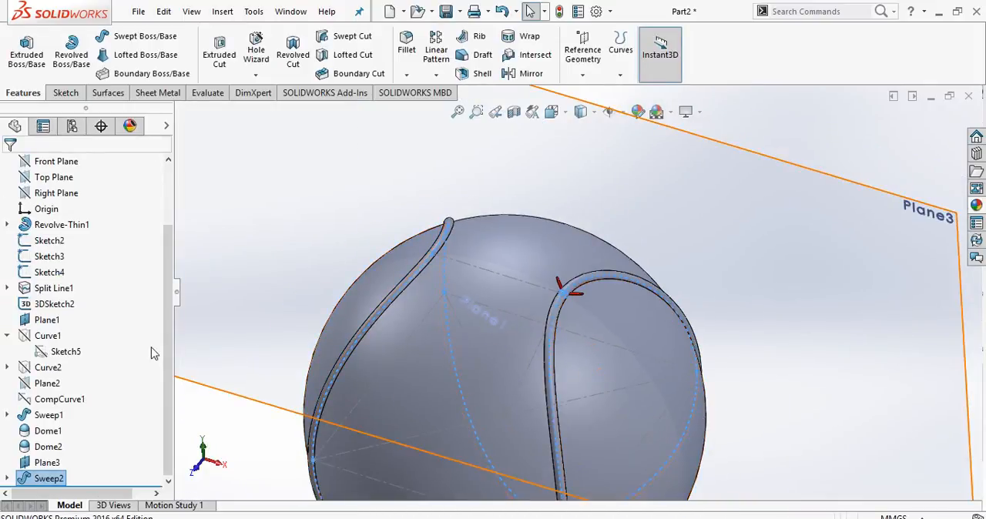
{"action": "left_click", "coordinate": [639, 111]}
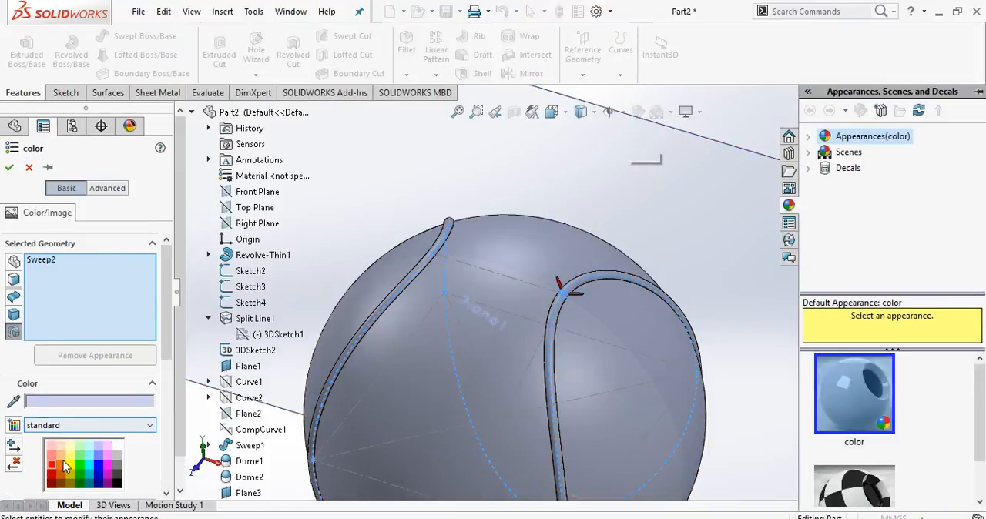
{"action": "left_click", "coordinate": [52, 467]}
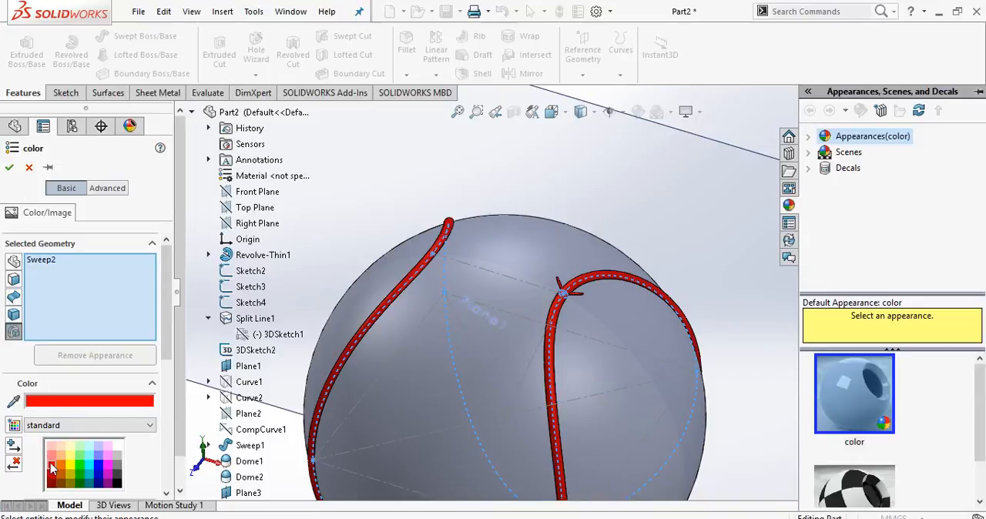
{"action": "left_click", "coordinate": [9, 167]}
Hide reference plane Plane3.
{"action": "scroll", "coordinate": [519, 355], "scroll_direction": "up", "scroll_amount": 3}
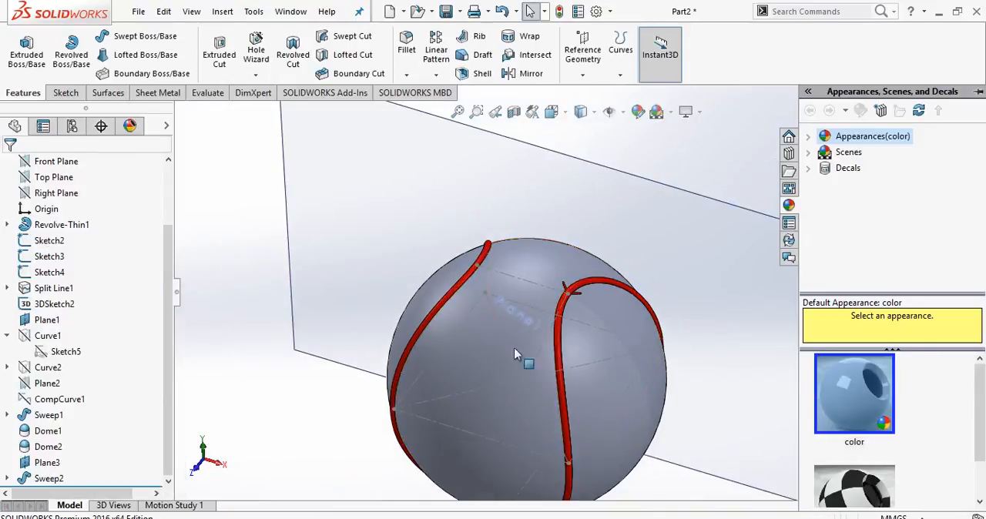
{"action": "scroll", "coordinate": [579, 296], "scroll_direction": "up", "scroll_amount": 3}
{"action": "left_click", "coordinate": [739, 289]}
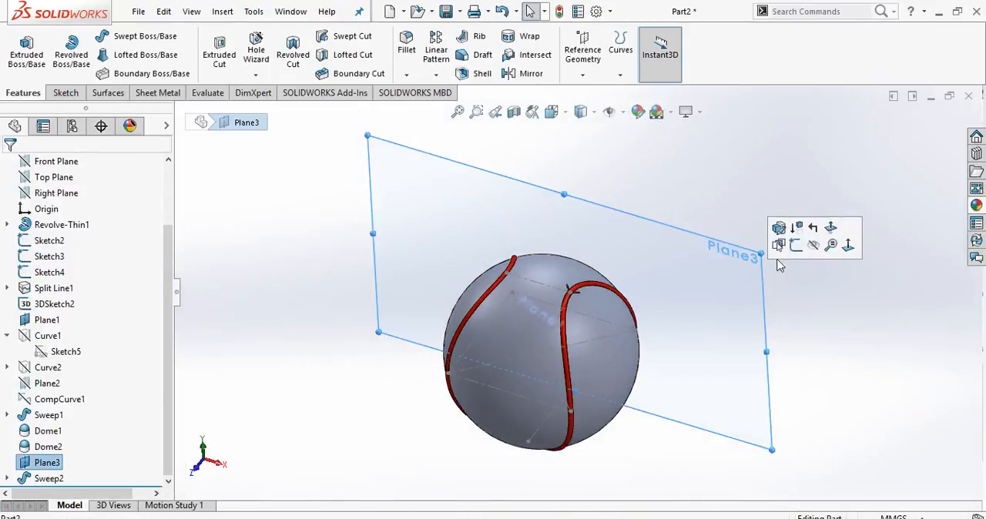
{"action": "left_click", "coordinate": [811, 247]}
Hide Sketch2, Sketch4, Sketch3 and 3DSketch2 on the ball.
{"action": "scroll", "coordinate": [585, 293], "scroll_direction": "down", "scroll_amount": 3}
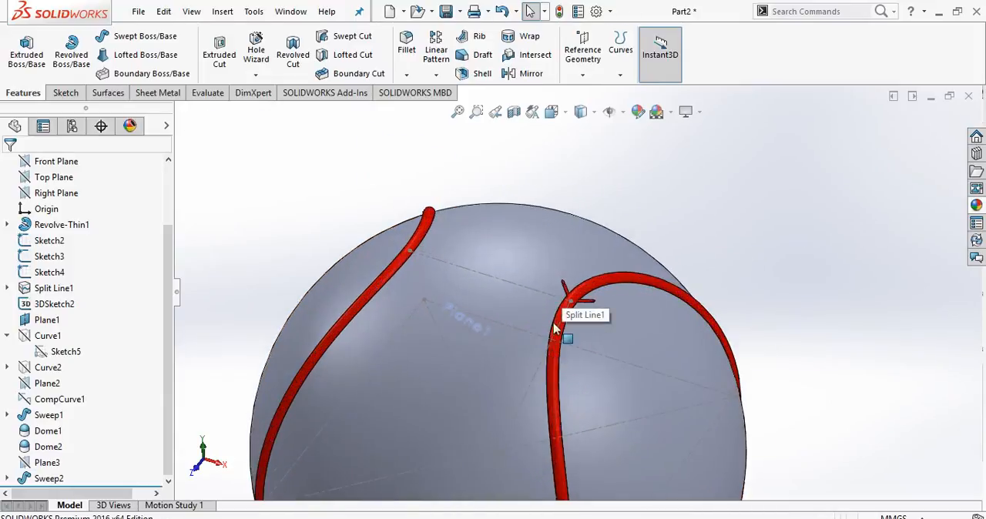
{"action": "scroll", "coordinate": [554, 325], "scroll_direction": "up", "scroll_amount": 2}
{"action": "left_click", "coordinate": [518, 278]}
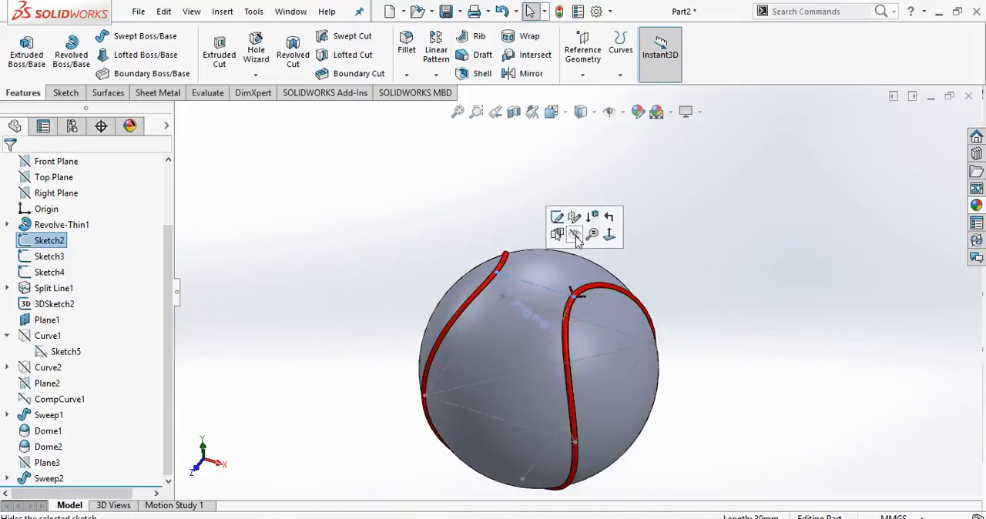
{"action": "left_click", "coordinate": [576, 234]}
{"action": "left_click", "coordinate": [526, 302]}
{"action": "left_click", "coordinate": [583, 259]}
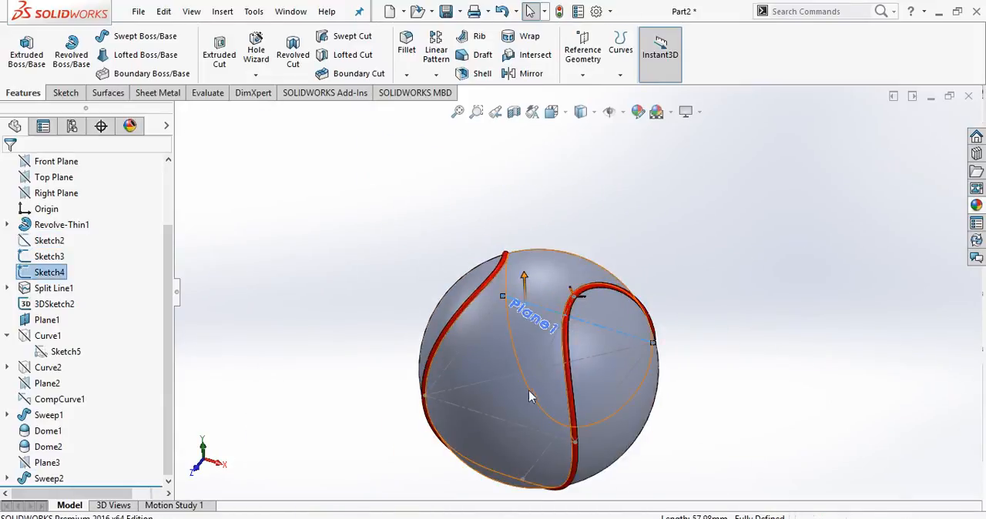
{"action": "left_click", "coordinate": [543, 451]}
{"action": "left_click", "coordinate": [689, 464]}
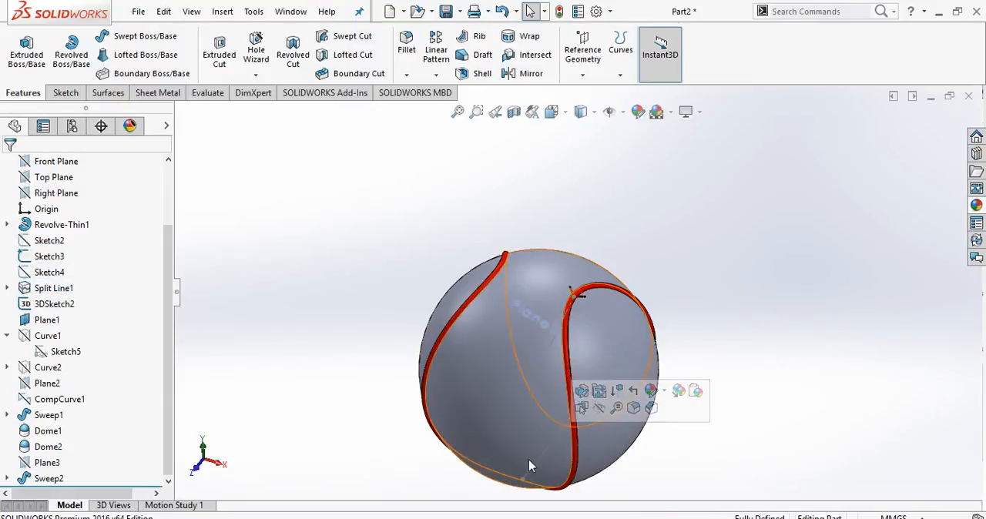
{"action": "left_click", "coordinate": [539, 458]}
{"action": "left_click", "coordinate": [598, 415]}
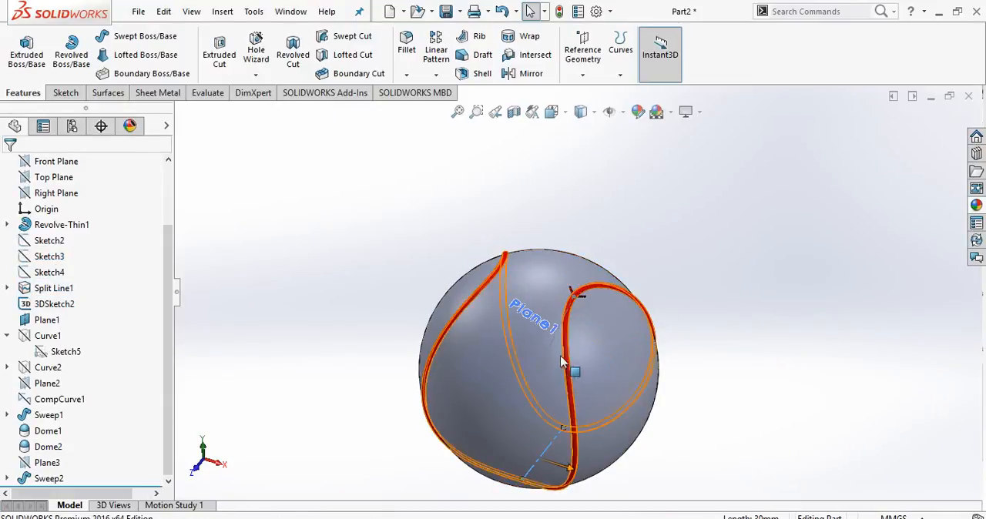
{"action": "left_click", "coordinate": [551, 343]}
{"action": "left_click", "coordinate": [609, 310]}
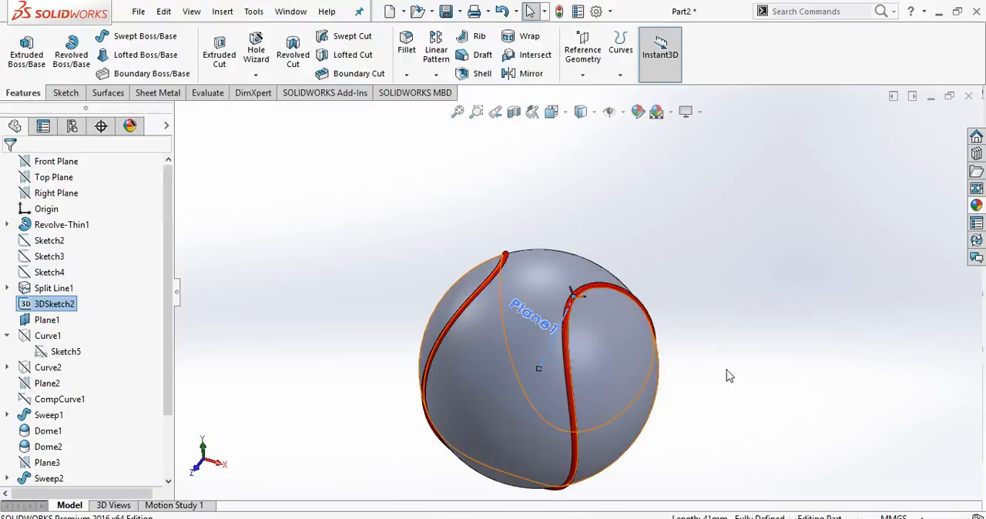
{"action": "scroll", "coordinate": [561, 307], "scroll_direction": "down", "scroll_amount": 5}
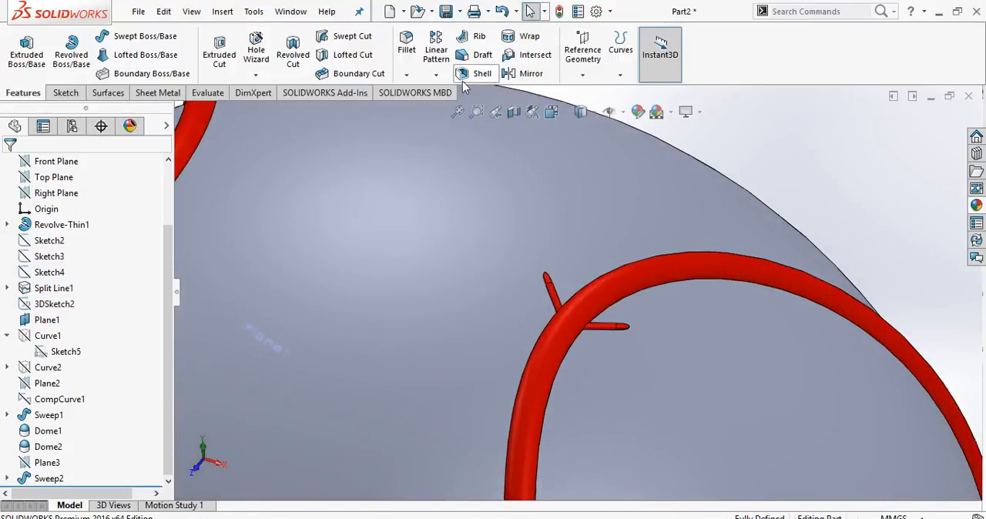
Set up a Curve Driven Pattern along 3DSketch1 with 120 equally spaced, tangent-to-curve instances, using the ball's outer face as face normal.
{"action": "left_click", "coordinate": [436, 75]}
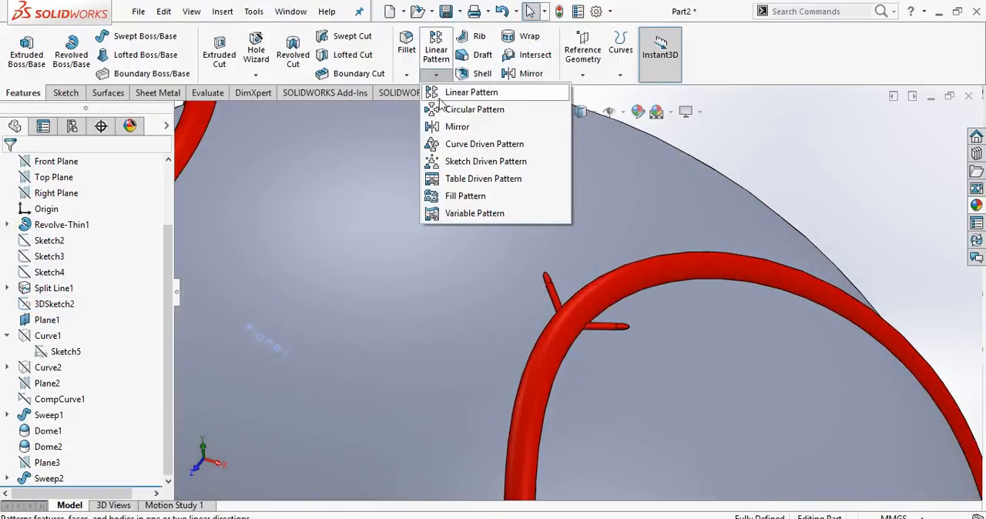
{"action": "left_click", "coordinate": [457, 152]}
{"action": "scroll", "coordinate": [490, 223], "scroll_direction": "up", "scroll_amount": 5}
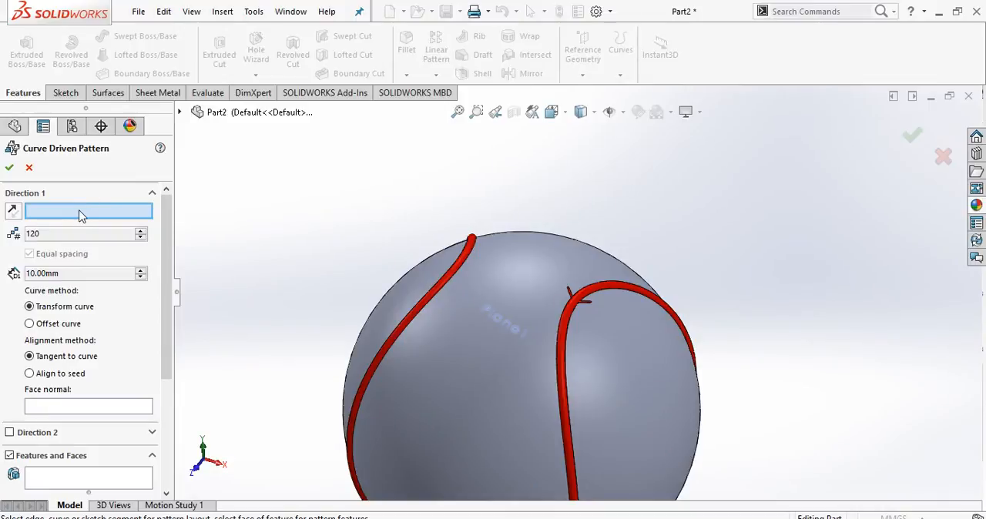
{"action": "left_click", "coordinate": [180, 113]}
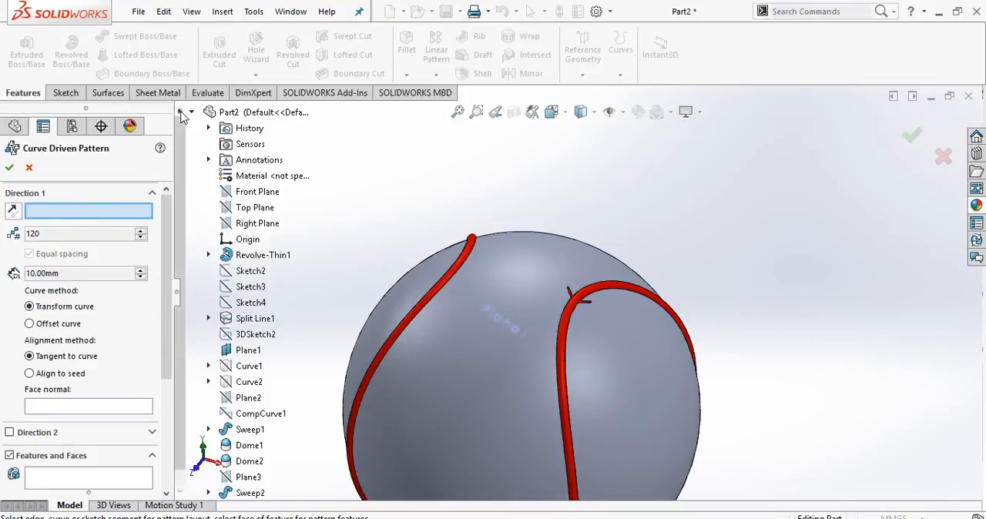
{"action": "left_click", "coordinate": [208, 318]}
{"action": "left_click", "coordinate": [282, 338]}
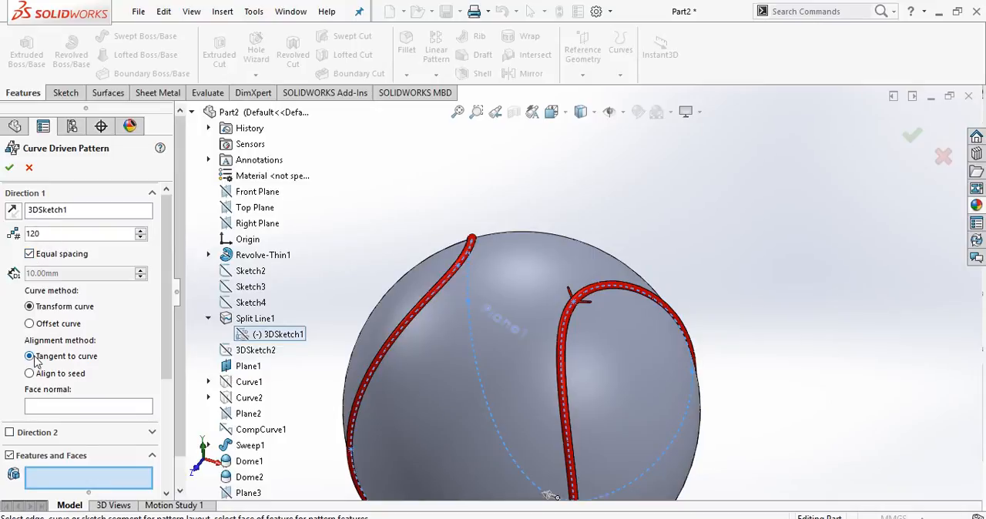
{"action": "left_click", "coordinate": [55, 411]}
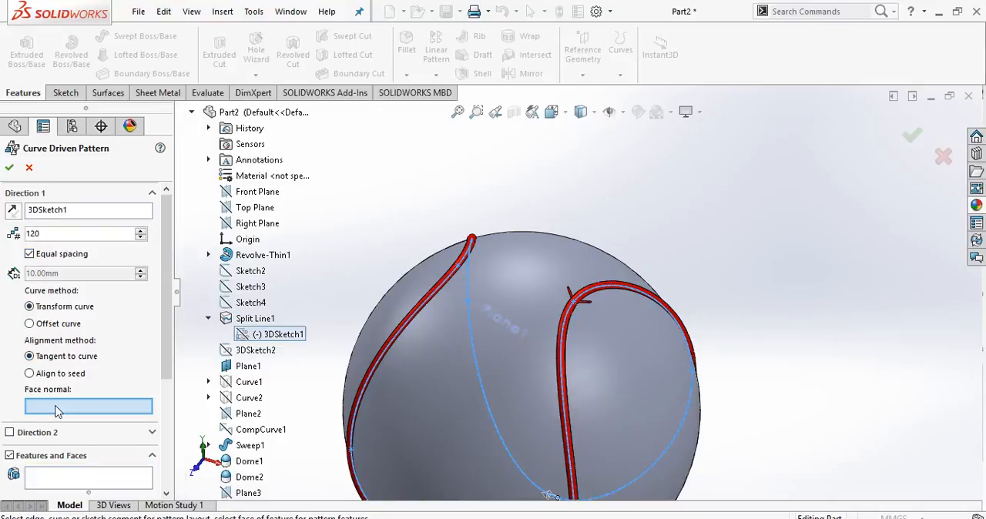
{"action": "left_click", "coordinate": [528, 277]}
{"action": "scroll", "coordinate": [163, 338], "scroll_direction": "down", "scroll_amount": 3}
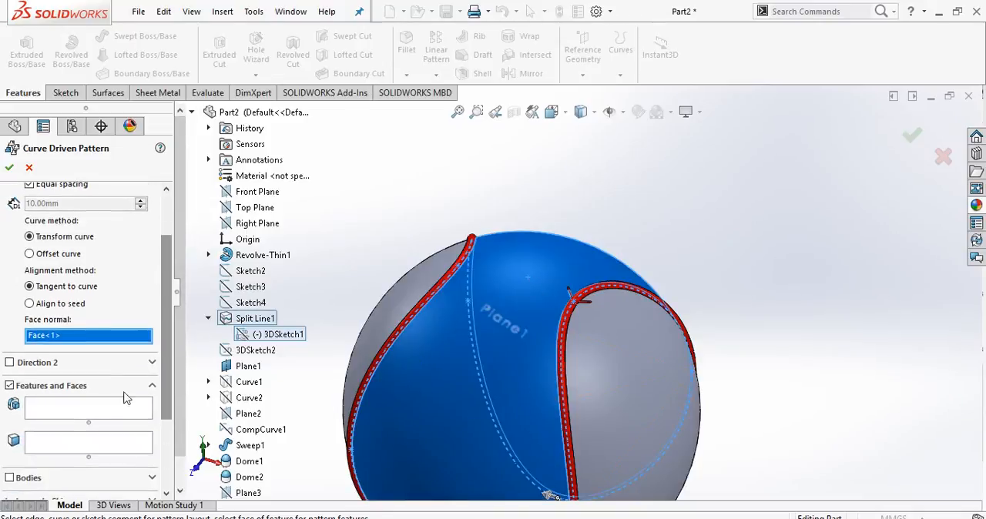
Pattern the stitch features Sweep1, Dome2 and Dome1 along the seam curve.
{"action": "left_click", "coordinate": [96, 408]}
{"action": "scroll", "coordinate": [264, 396], "scroll_direction": "down", "scroll_amount": 1}
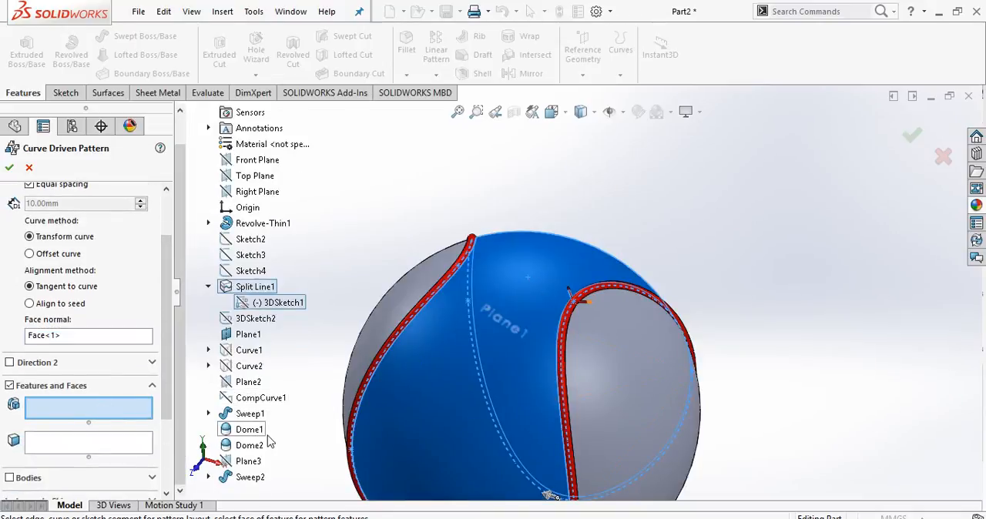
{"action": "left_click", "coordinate": [249, 414]}
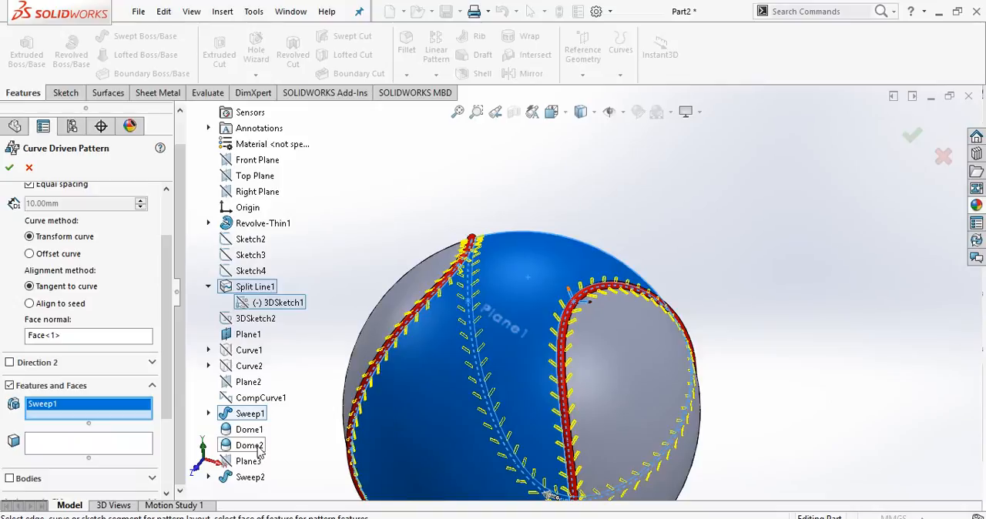
{"action": "left_click", "coordinate": [259, 451]}
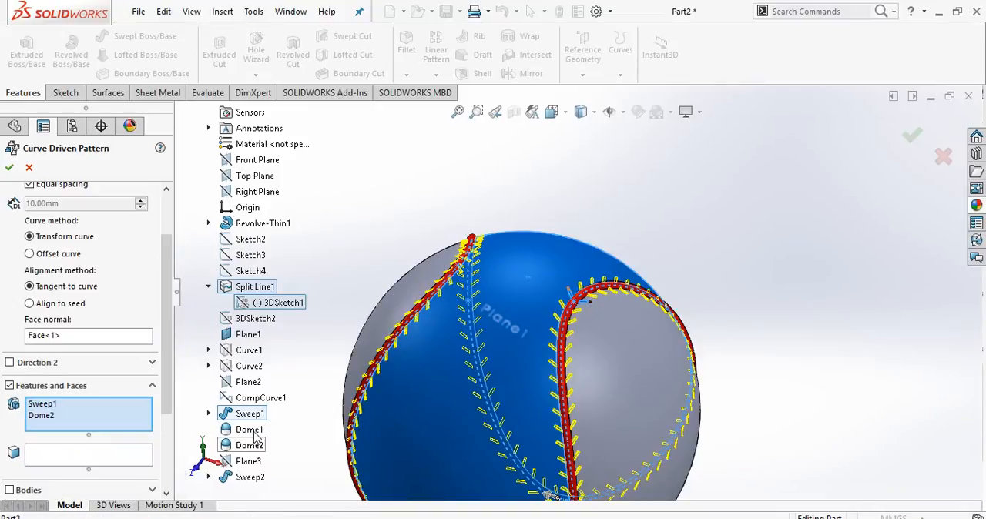
{"action": "left_click", "coordinate": [248, 430]}
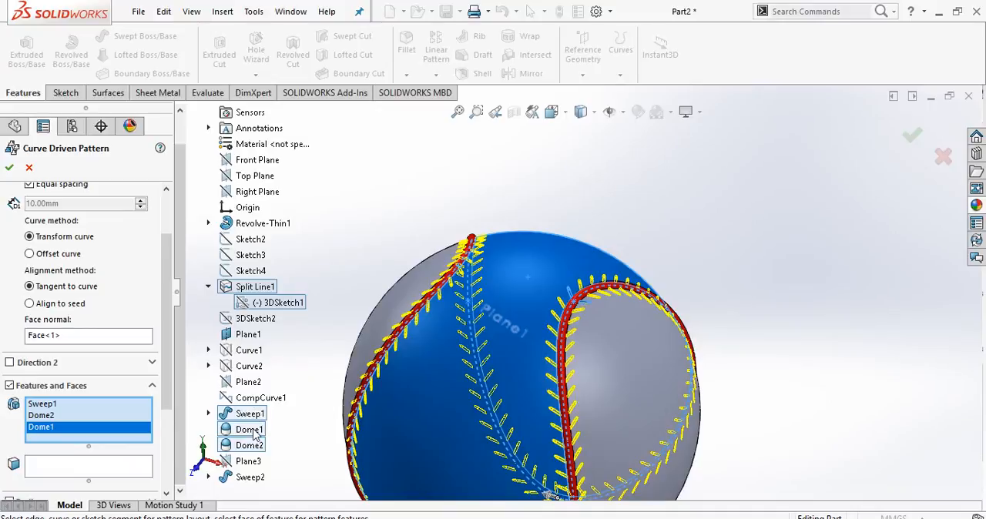
{"action": "scroll", "coordinate": [572, 402], "scroll_direction": "up", "scroll_amount": 1}
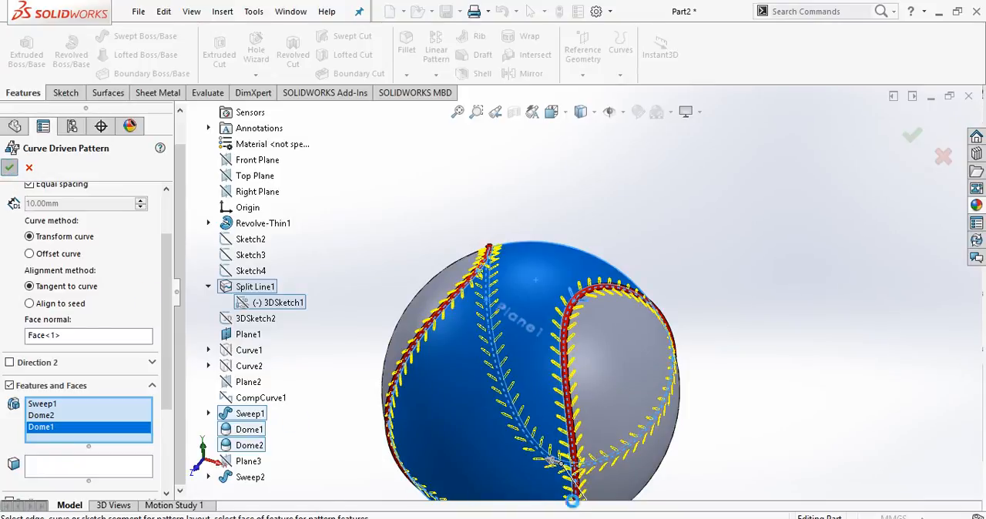
{"action": "scroll", "coordinate": [536, 408], "scroll_direction": "up", "scroll_amount": 4}
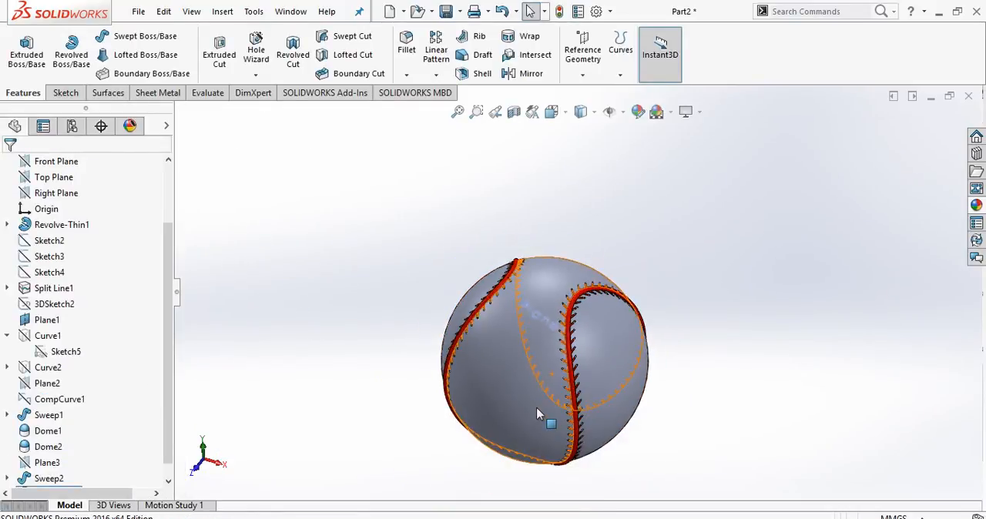
Apply a red colour to the CrvPattern1 stitch pattern.
{"action": "scroll", "coordinate": [598, 339], "scroll_direction": "down", "scroll_amount": 8}
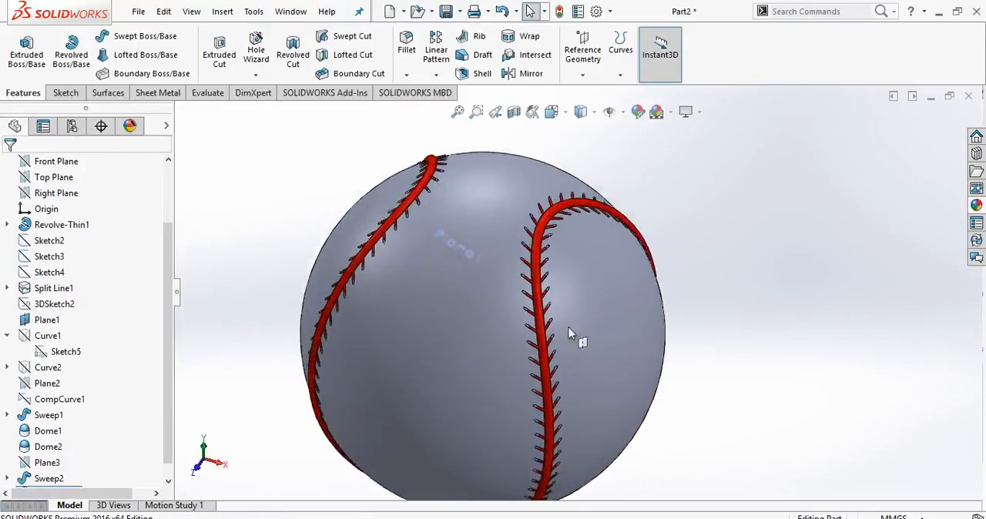
{"action": "scroll", "coordinate": [529, 321], "scroll_direction": "up", "scroll_amount": 8}
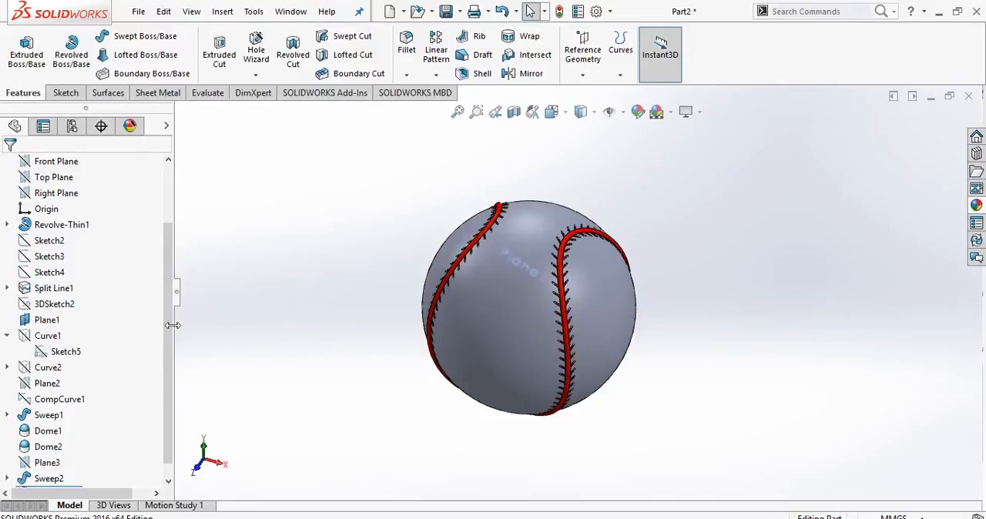
{"action": "scroll", "coordinate": [173, 331], "scroll_direction": "down", "scroll_amount": 1}
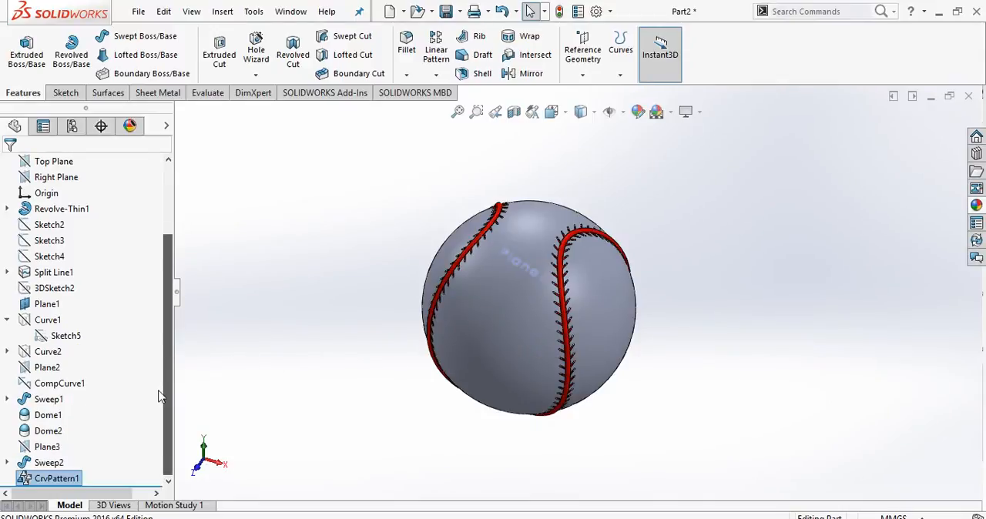
{"action": "left_click", "coordinate": [56, 478]}
{"action": "left_click", "coordinate": [639, 111]}
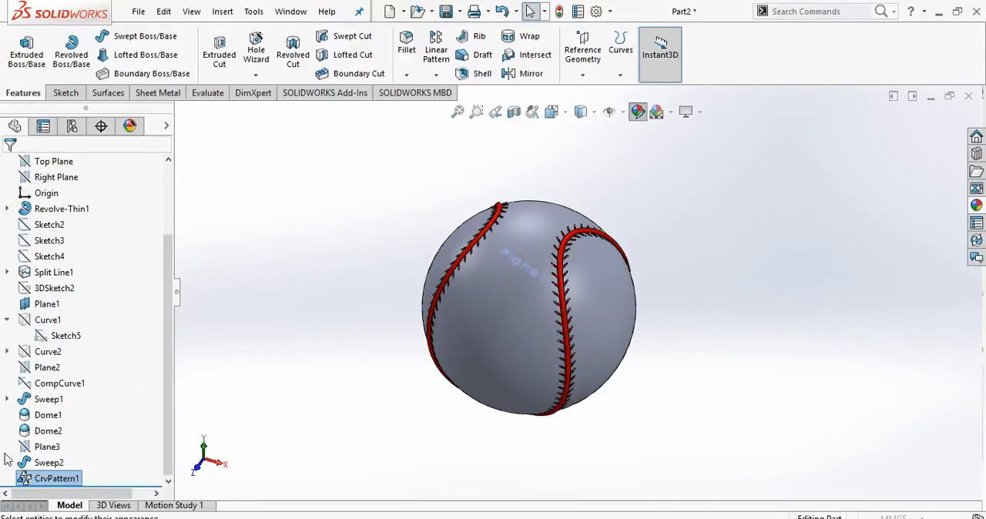
{"action": "left_click", "coordinate": [51, 468]}
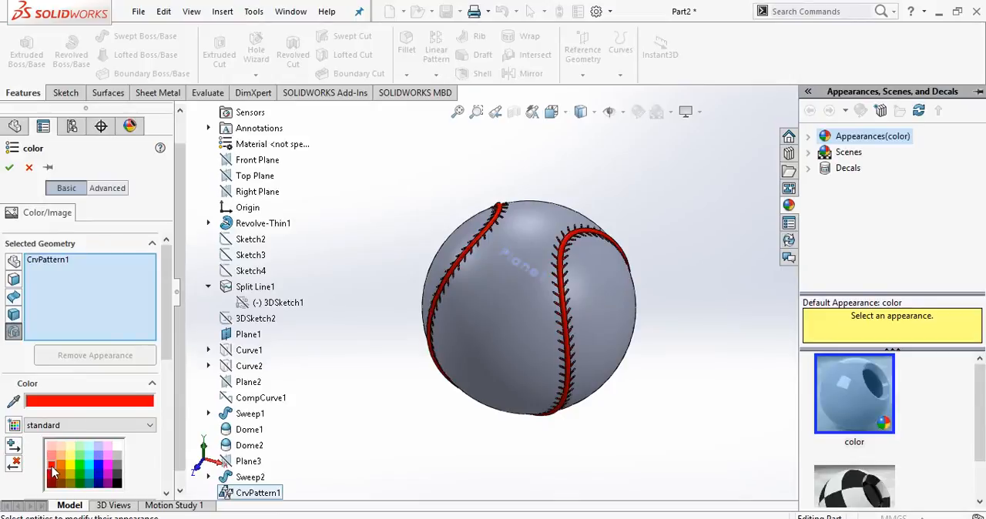
{"action": "left_click", "coordinate": [9, 167]}
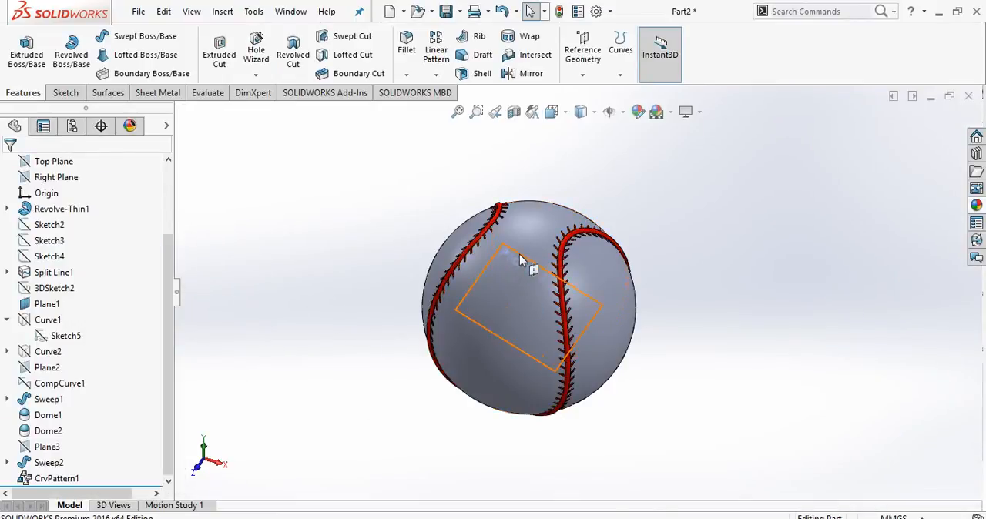
Hide reference plane Plane1.
{"action": "left_click", "coordinate": [567, 231]}
{"action": "left_click", "coordinate": [593, 210]}
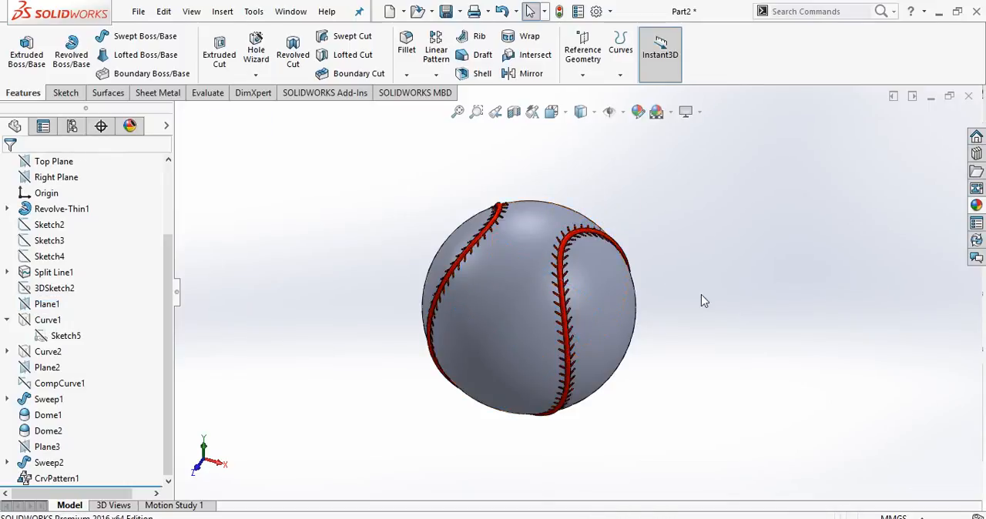
Change the model's scene to one with a plain white background.
{"action": "scroll", "coordinate": [643, 367], "scroll_direction": "up", "scroll_amount": 3}
{"action": "middle_click_drag", "start_coordinate": [640, 365], "coordinate": [592, 325]}
{"action": "scroll", "coordinate": [563, 285], "scroll_direction": "down", "scroll_amount": 3}
{"action": "scroll", "coordinate": [597, 289], "scroll_direction": "down", "scroll_amount": 2}
{"action": "scroll", "coordinate": [592, 325], "scroll_direction": "up", "scroll_amount": 2}
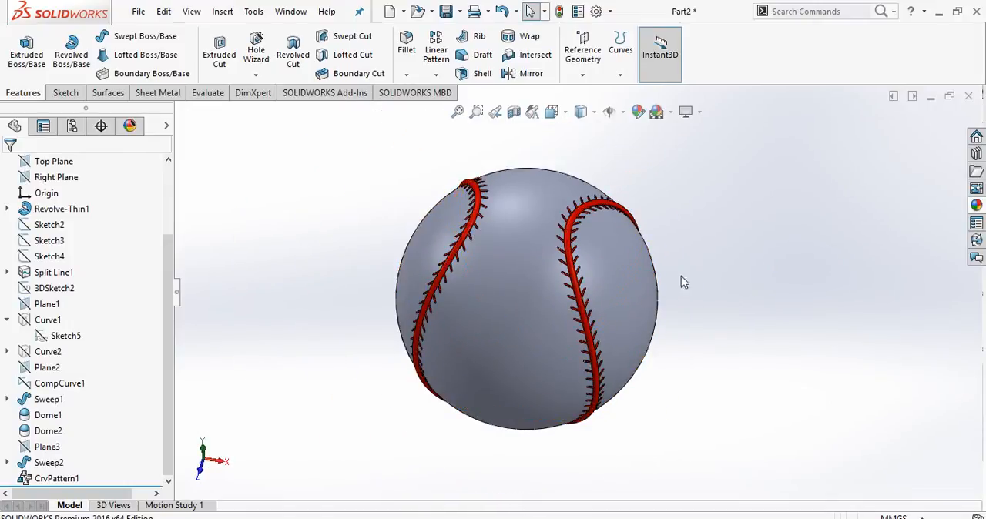
{"action": "left_click", "coordinate": [672, 112]}
{"action": "left_click", "coordinate": [690, 147]}
{"action": "middle_click_drag", "start_coordinate": [688, 303], "coordinate": [944, 248]}
Apply the white cotton appearance from the Fabric Cloth category to the ball.
{"action": "left_click", "coordinate": [976, 206]}
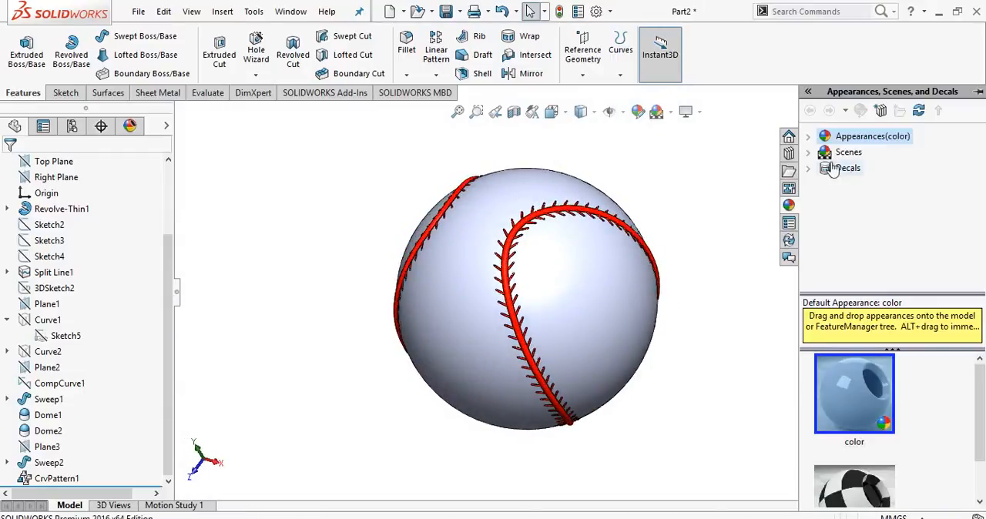
{"action": "left_click", "coordinate": [809, 137]}
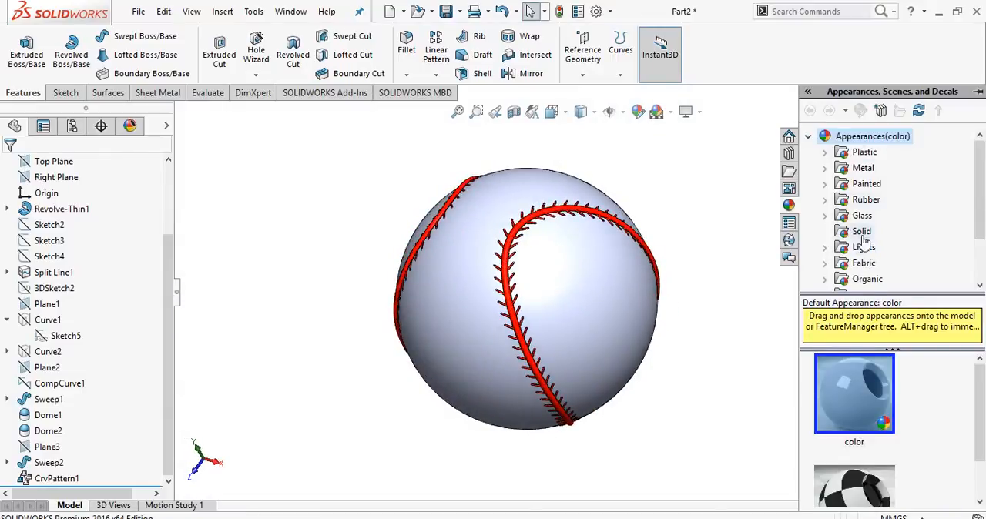
{"action": "left_click", "coordinate": [824, 263]}
{"action": "left_click", "coordinate": [877, 262]}
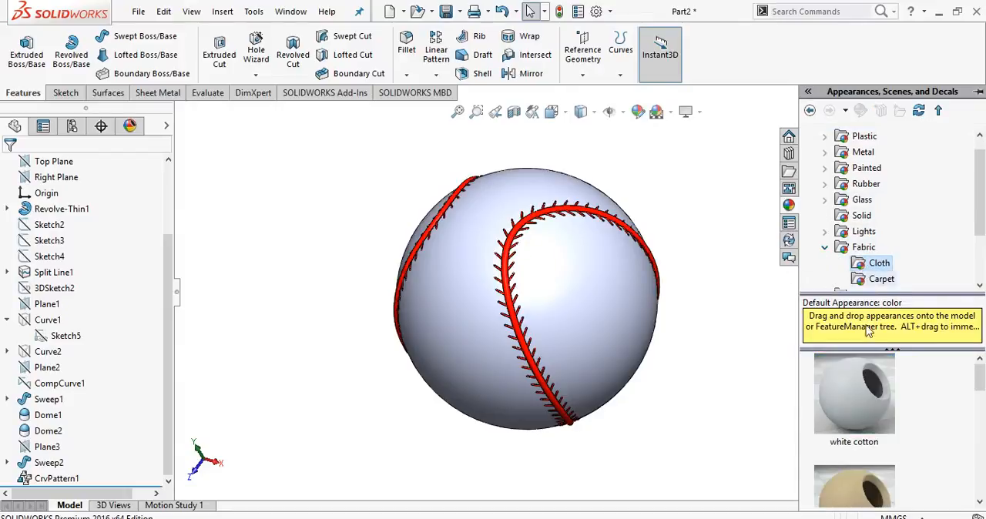
{"action": "scroll", "coordinate": [862, 416], "scroll_direction": "down", "scroll_amount": 1}
{"action": "scroll", "coordinate": [862, 416], "scroll_direction": "up", "scroll_amount": 1}
{"action": "mouse_move", "coordinate": [852, 382]}
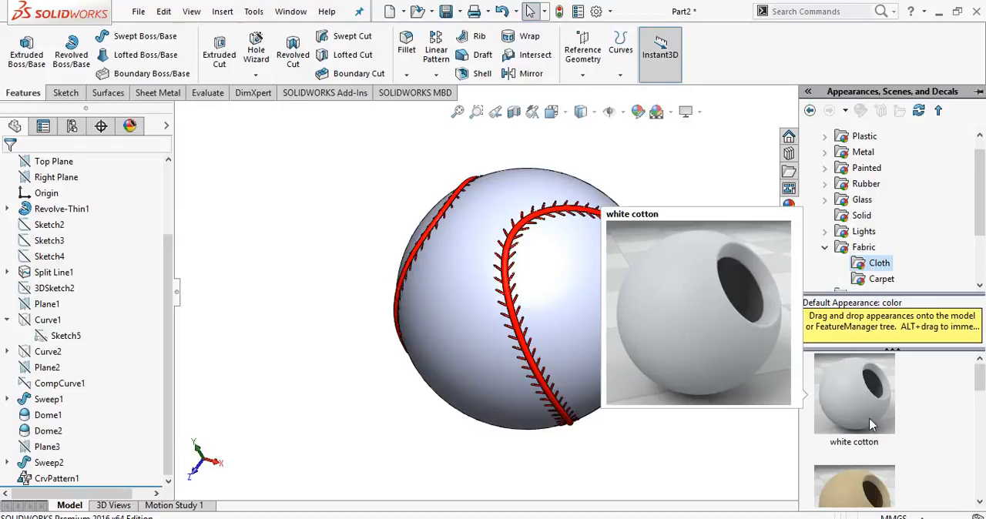
{"action": "left_click_drag", "start_coordinate": [868, 419], "coordinate": [718, 279]}
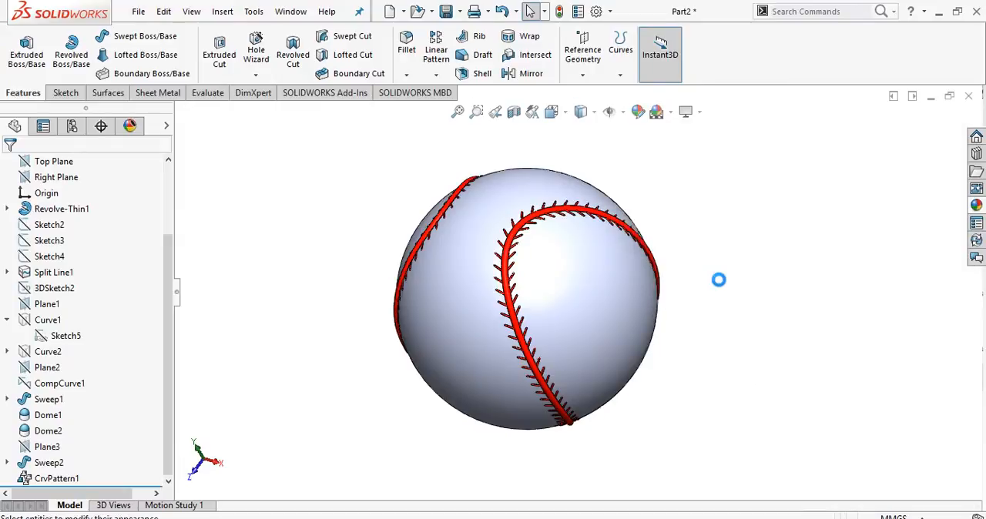
Orient the ball to the standard isometric view.
{"action": "middle_click_drag", "start_coordinate": [716, 309], "coordinate": [715, 269]}
{"action": "key", "text": "space"}
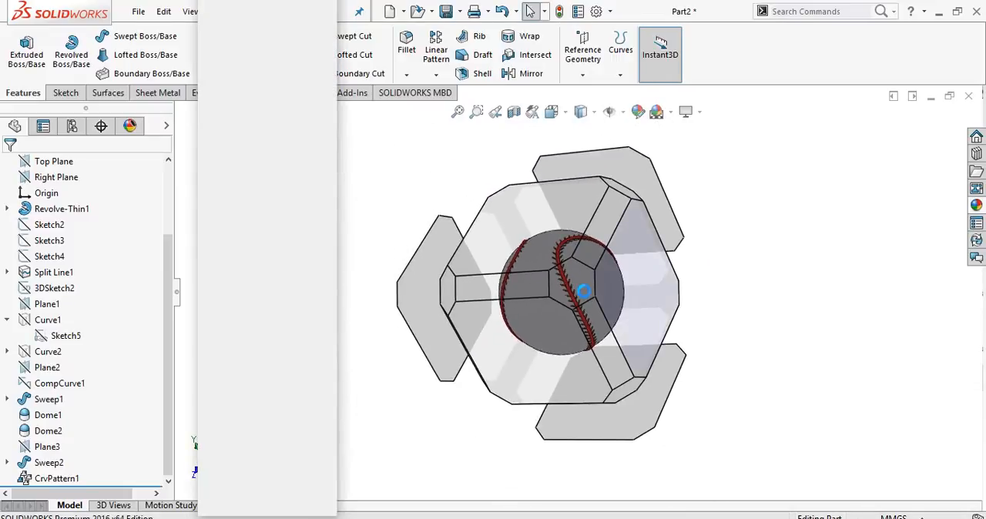
{"action": "left_click", "coordinate": [597, 306]}
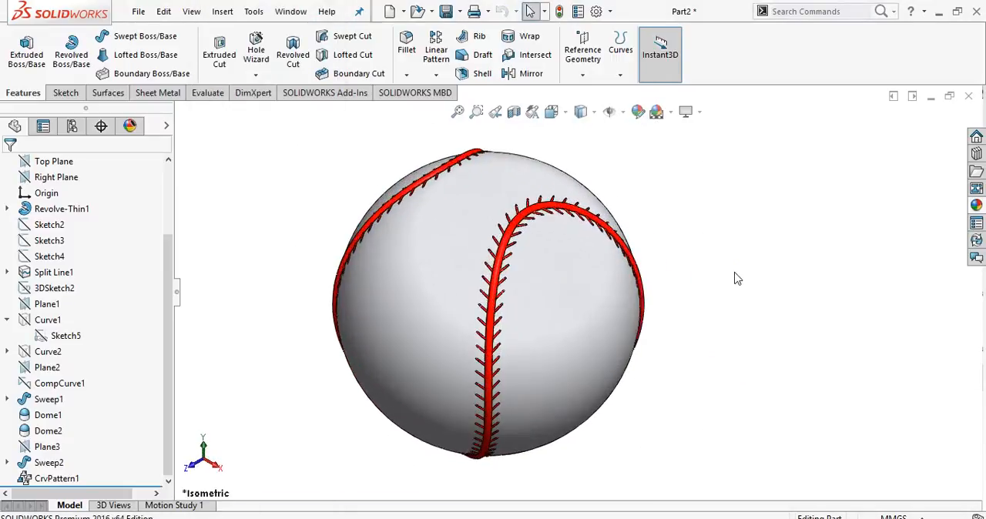
Enable the PhotoView 360 add-in and bring up its render tools.
{"action": "left_click", "coordinate": [320, 93]}
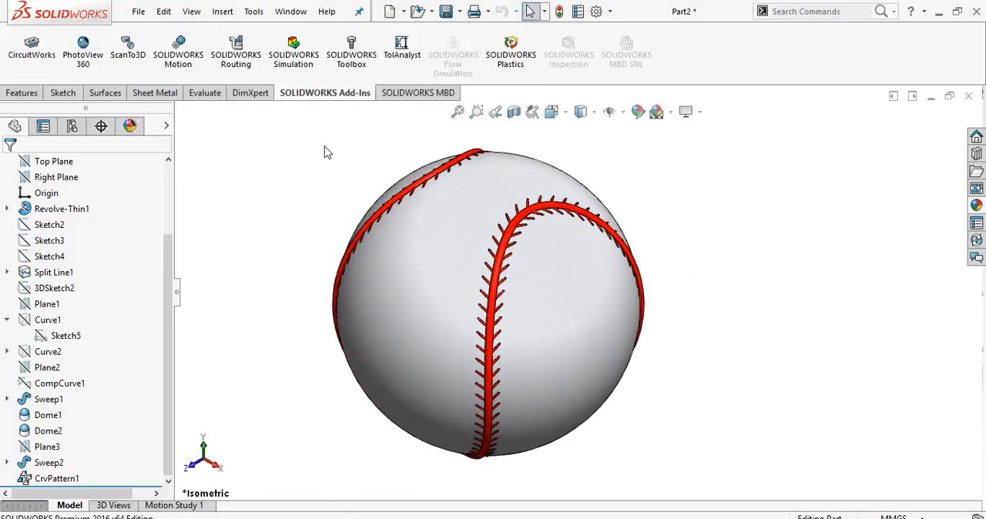
{"action": "left_click", "coordinate": [84, 64]}
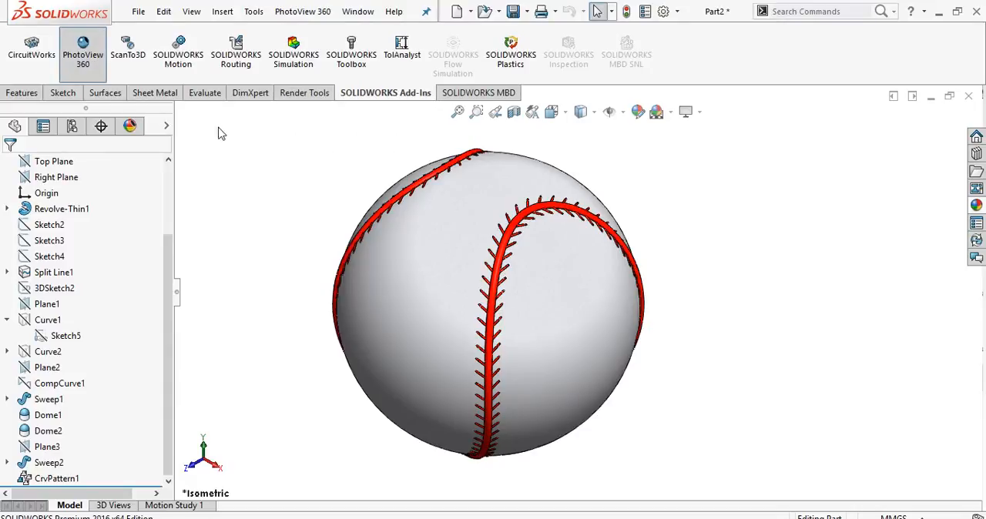
{"action": "left_click", "coordinate": [303, 95]}
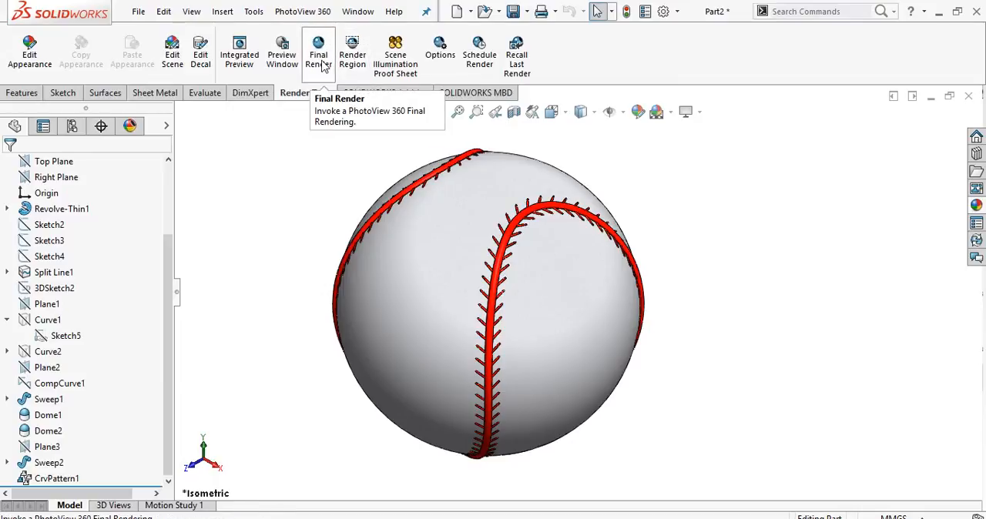
Frame the ball large in the view and run a Final Render without camera or perspective.
{"action": "scroll", "coordinate": [439, 276], "scroll_direction": "down", "scroll_amount": 1}
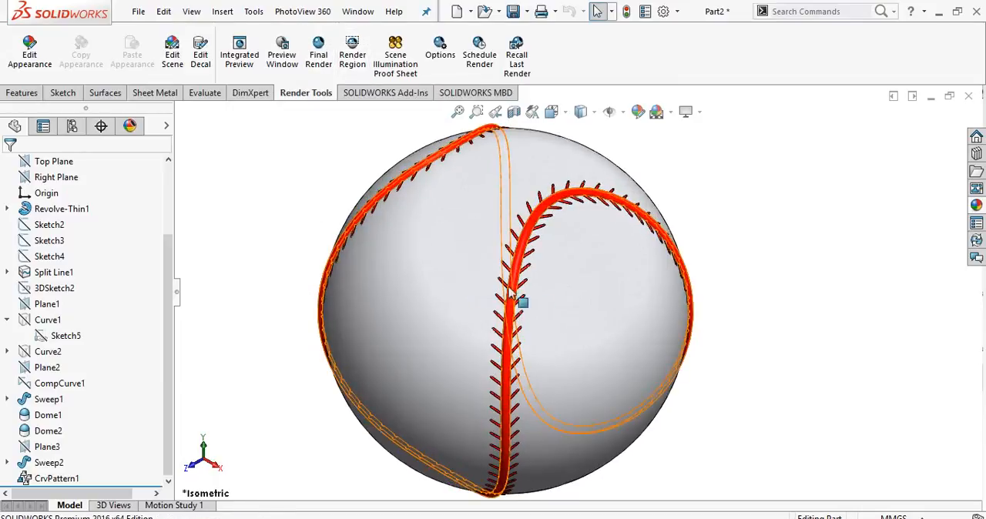
{"action": "middle_click_drag", "start_coordinate": [617, 318], "coordinate": [504, 311], "text": "ctrl"}
{"action": "scroll", "coordinate": [522, 305], "scroll_direction": "down", "scroll_amount": 1}
{"action": "scroll", "coordinate": [522, 305], "scroll_direction": "up", "scroll_amount": 1}
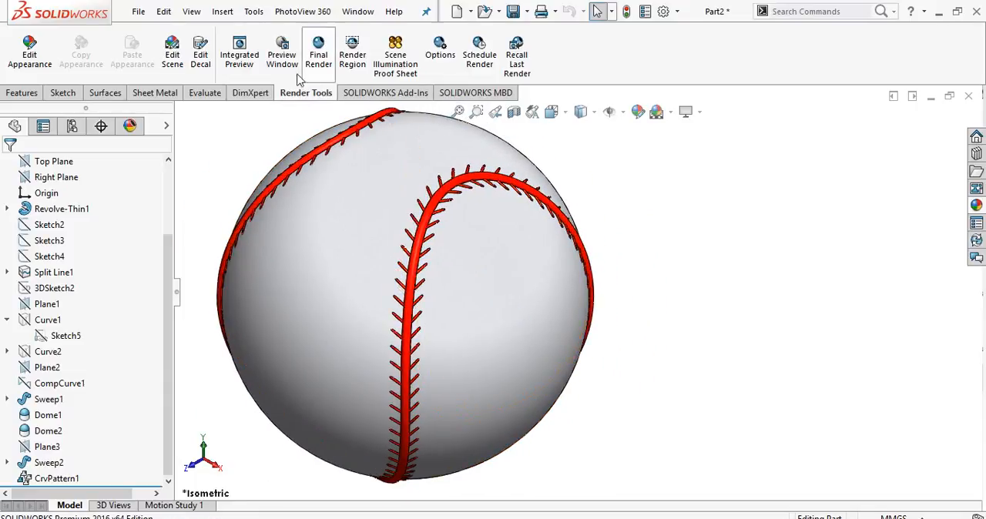
{"action": "left_click", "coordinate": [319, 61]}
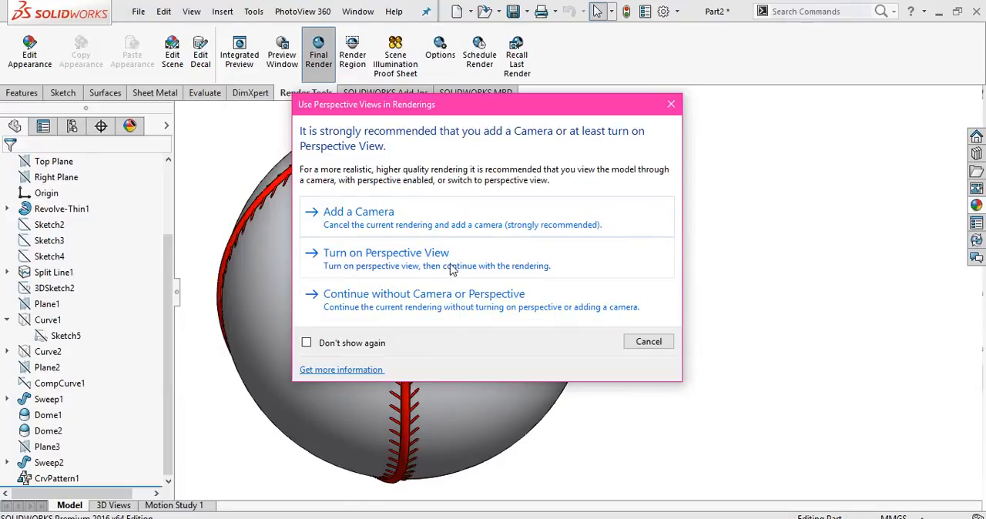
{"action": "left_click", "coordinate": [484, 299]}
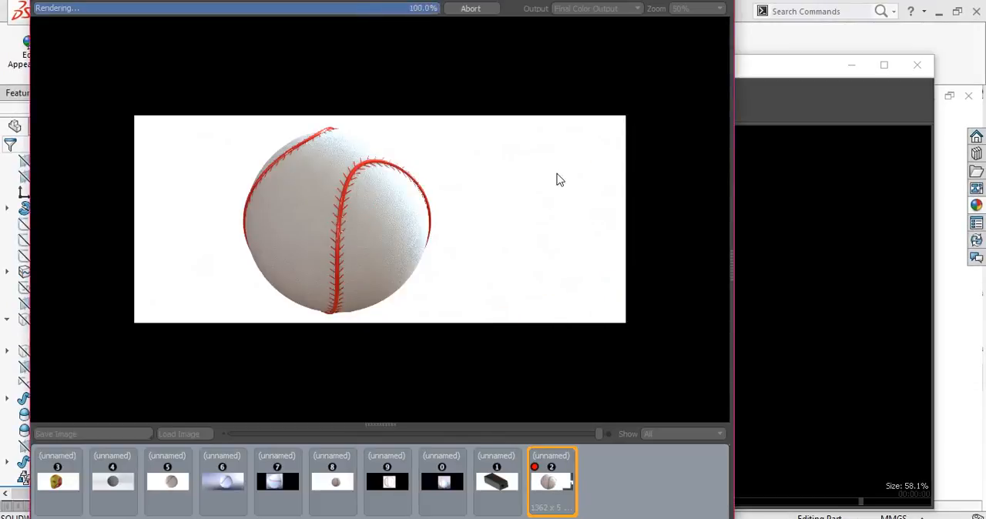
Inspect the rendered ball, save it as a JPEG image on the Desktop, and close the render window.
{"action": "scroll", "coordinate": [329, 211], "scroll_direction": "up", "scroll_amount": 2}
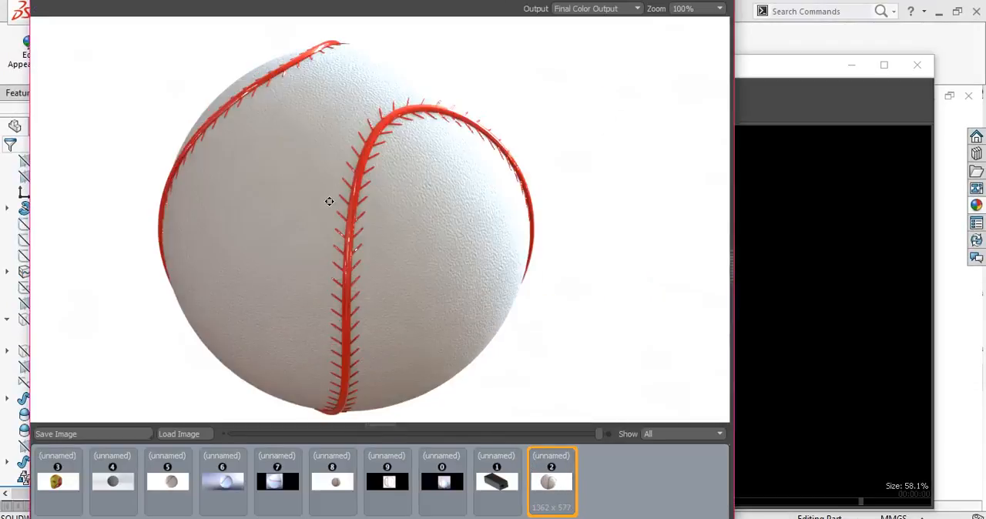
{"action": "scroll", "coordinate": [345, 187], "scroll_direction": "down", "scroll_amount": 2}
{"action": "scroll", "coordinate": [335, 170], "scroll_direction": "up", "scroll_amount": 2}
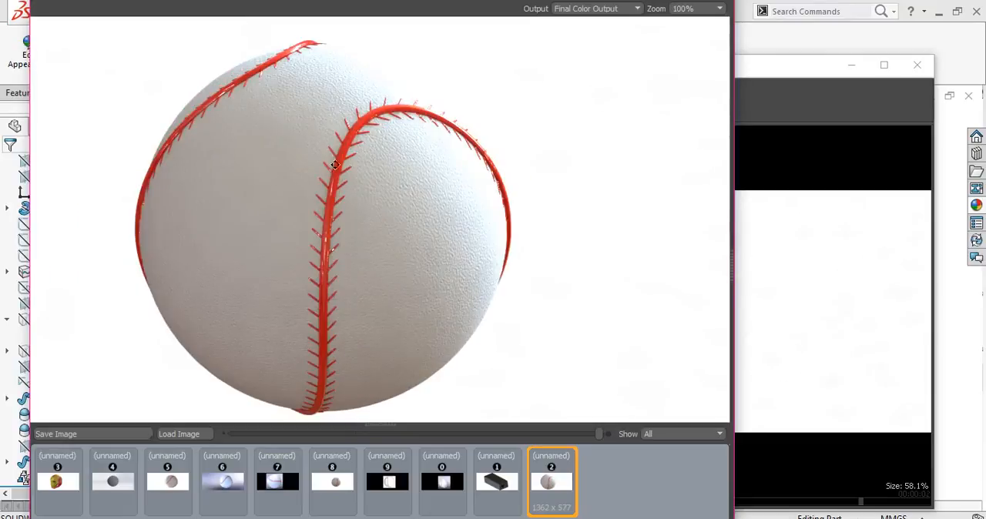
{"action": "scroll", "coordinate": [331, 184], "scroll_direction": "down", "scroll_amount": 2}
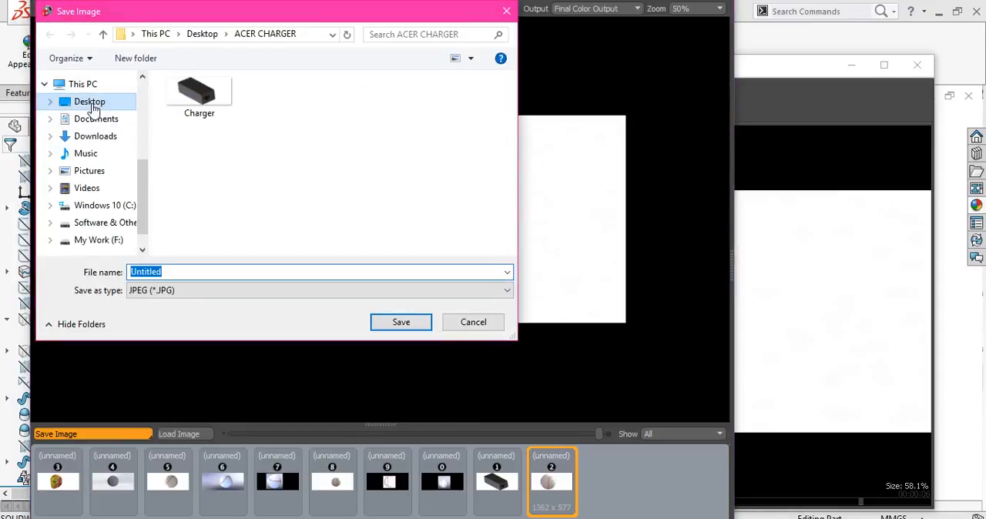
{"action": "left_click", "coordinate": [91, 102]}
{"action": "left_click", "coordinate": [401, 322]}
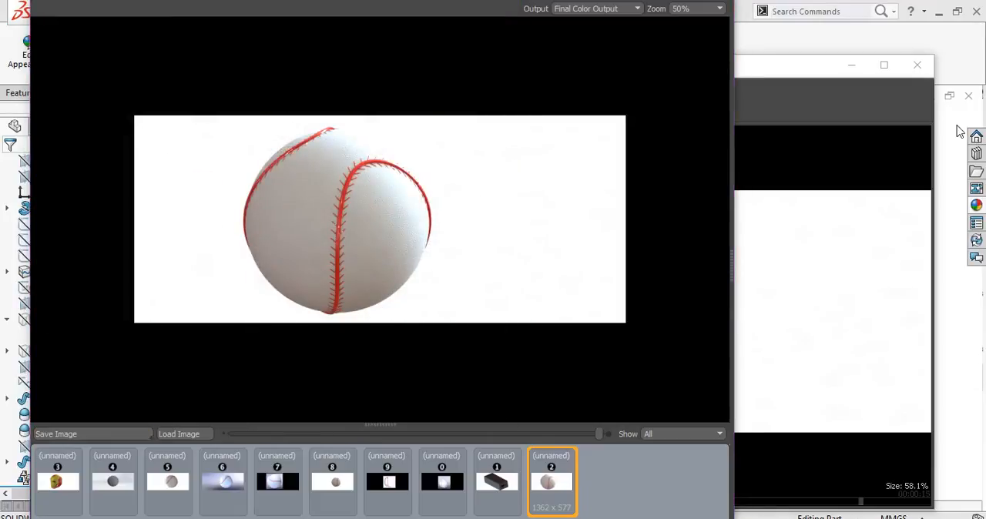
{"action": "left_click", "coordinate": [917, 64]}
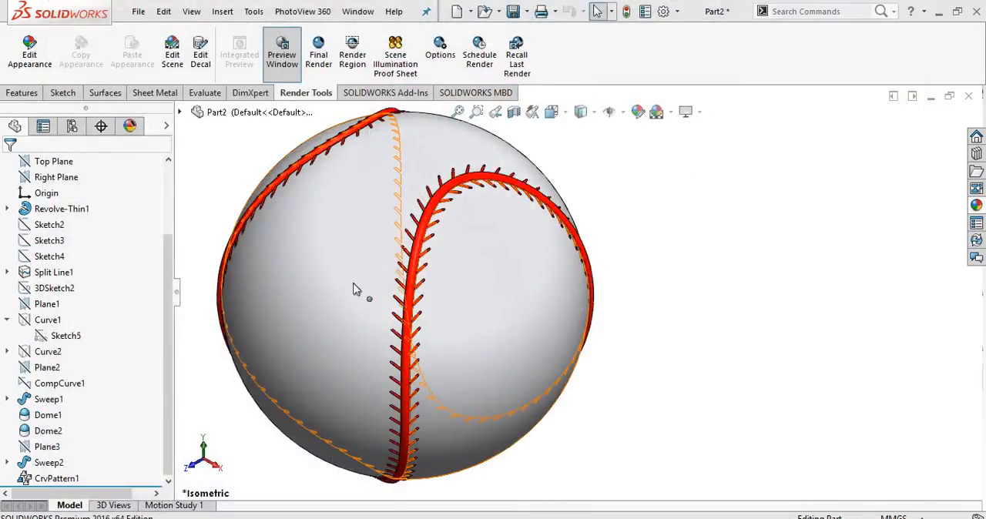